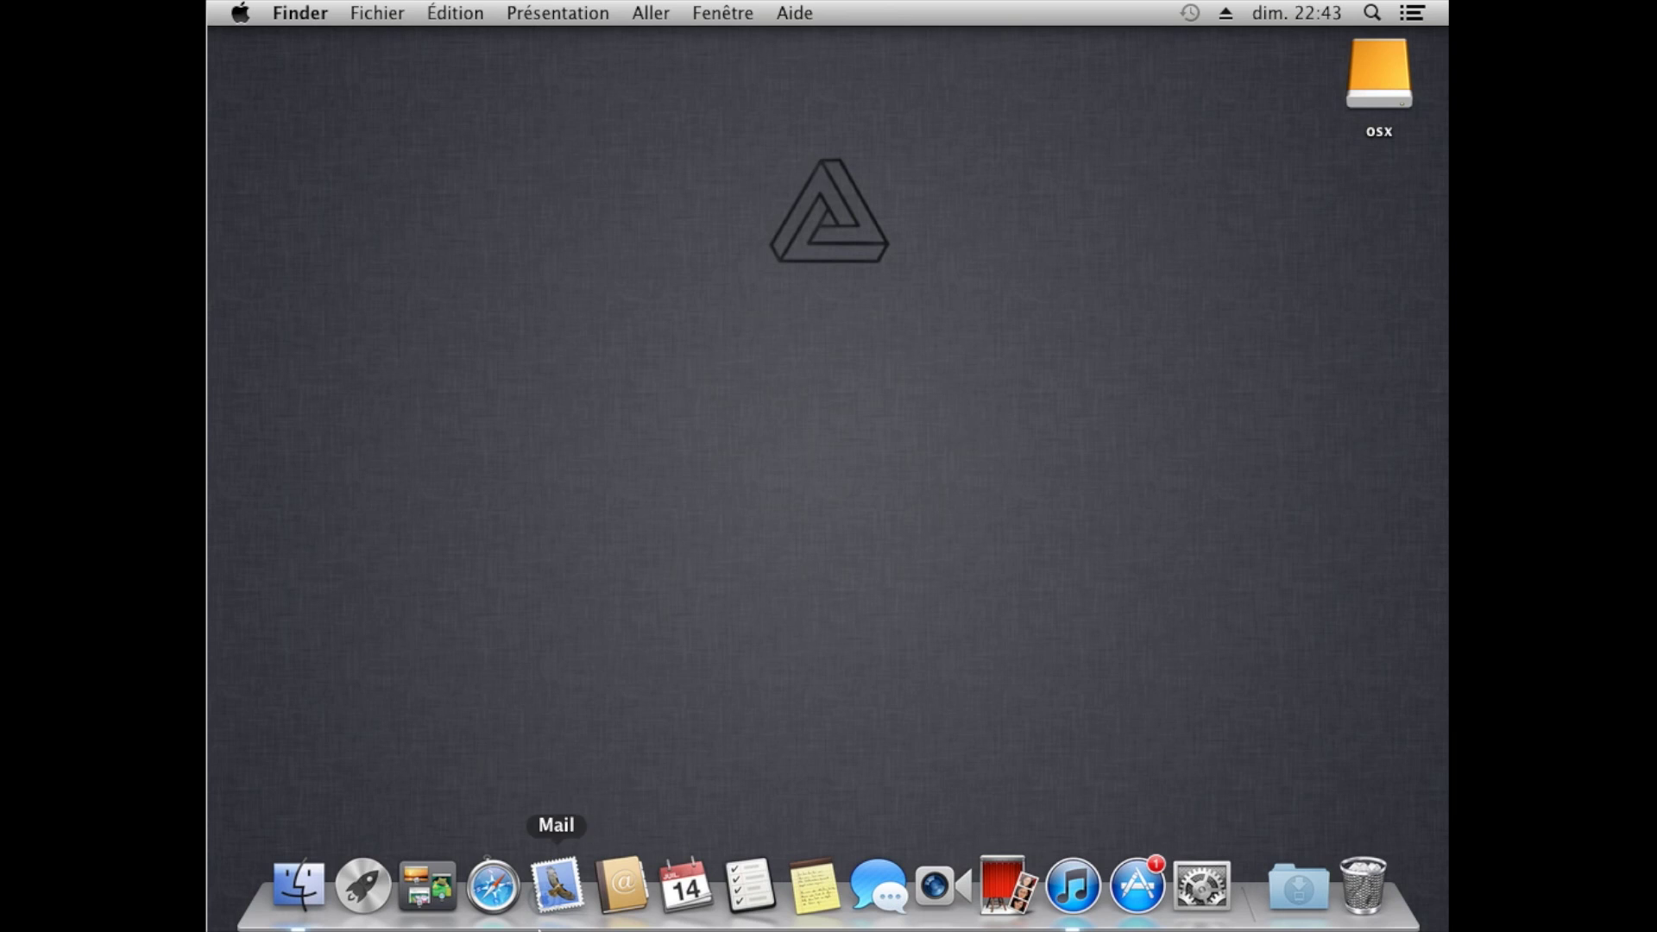
Open Safari and load the website tonymacx86.com.
{"action": "left_click", "coordinate": [506, 890]}
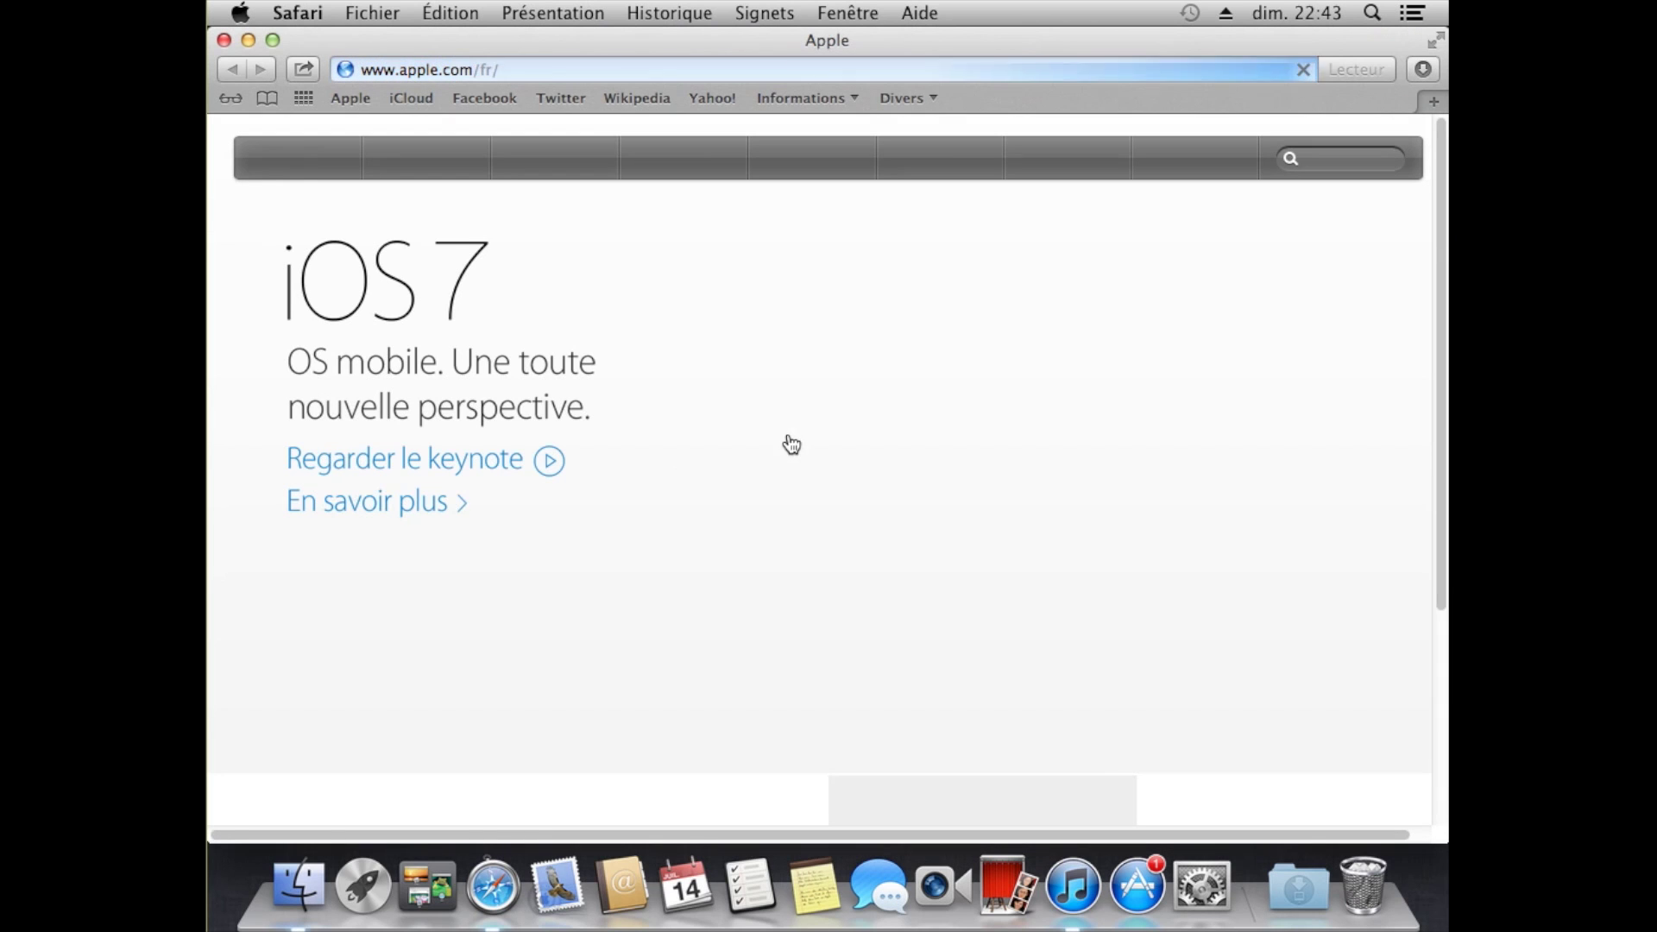
{"action": "left_click", "coordinate": [430, 80]}
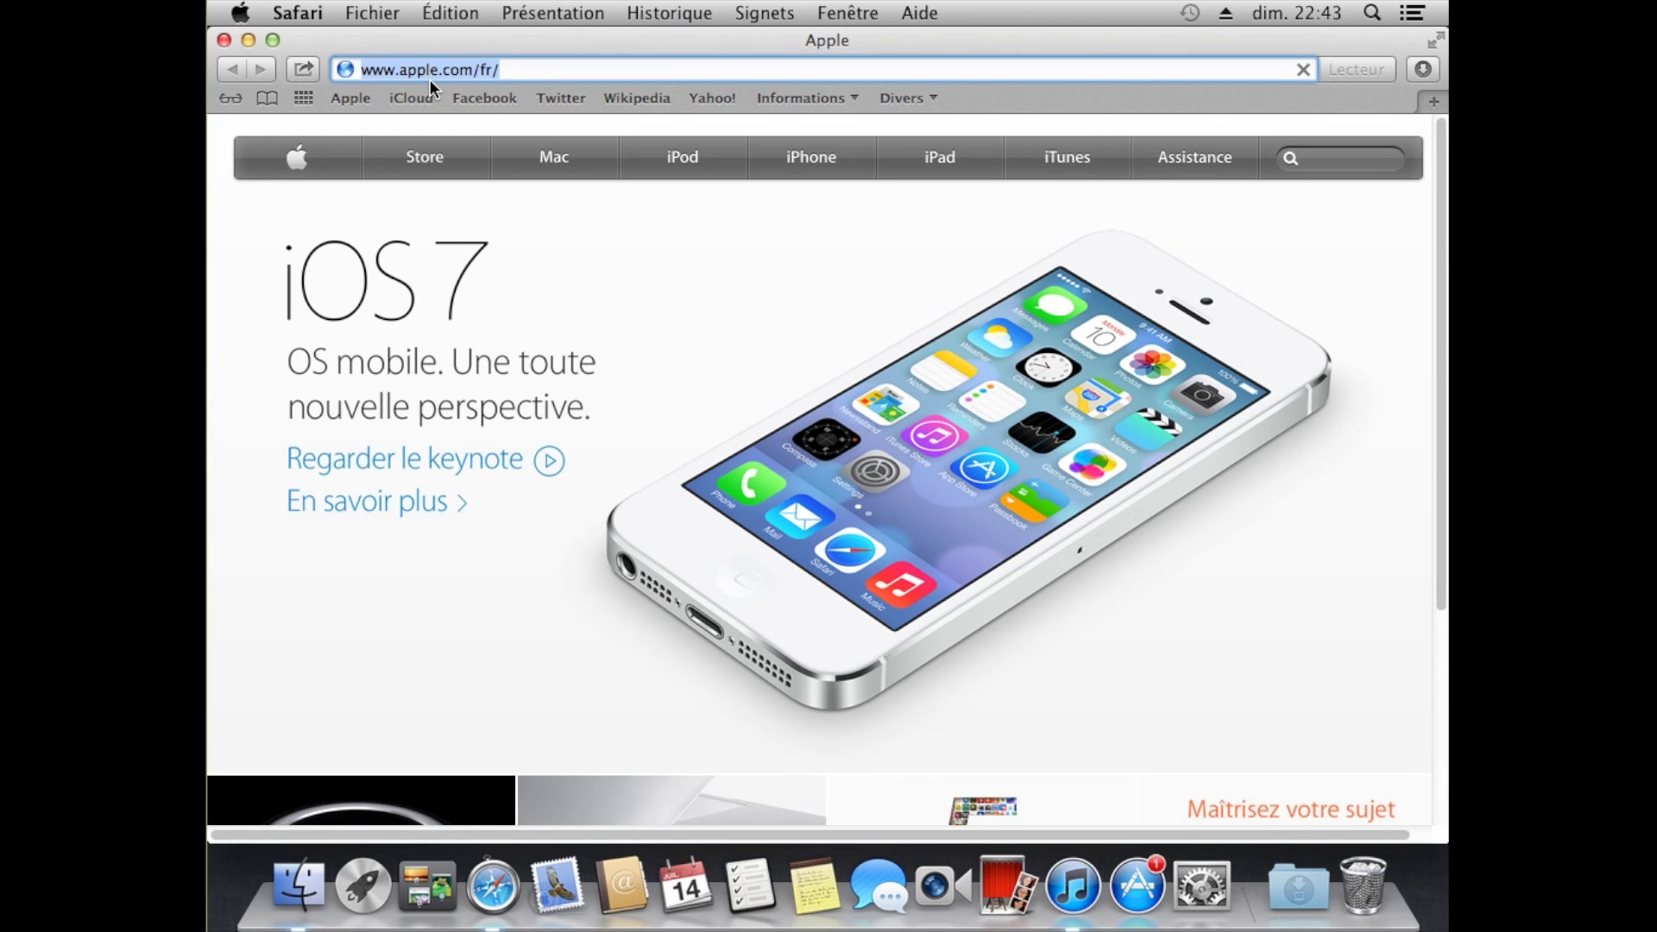
{"action": "type", "text": "tonymacx86.com/"}
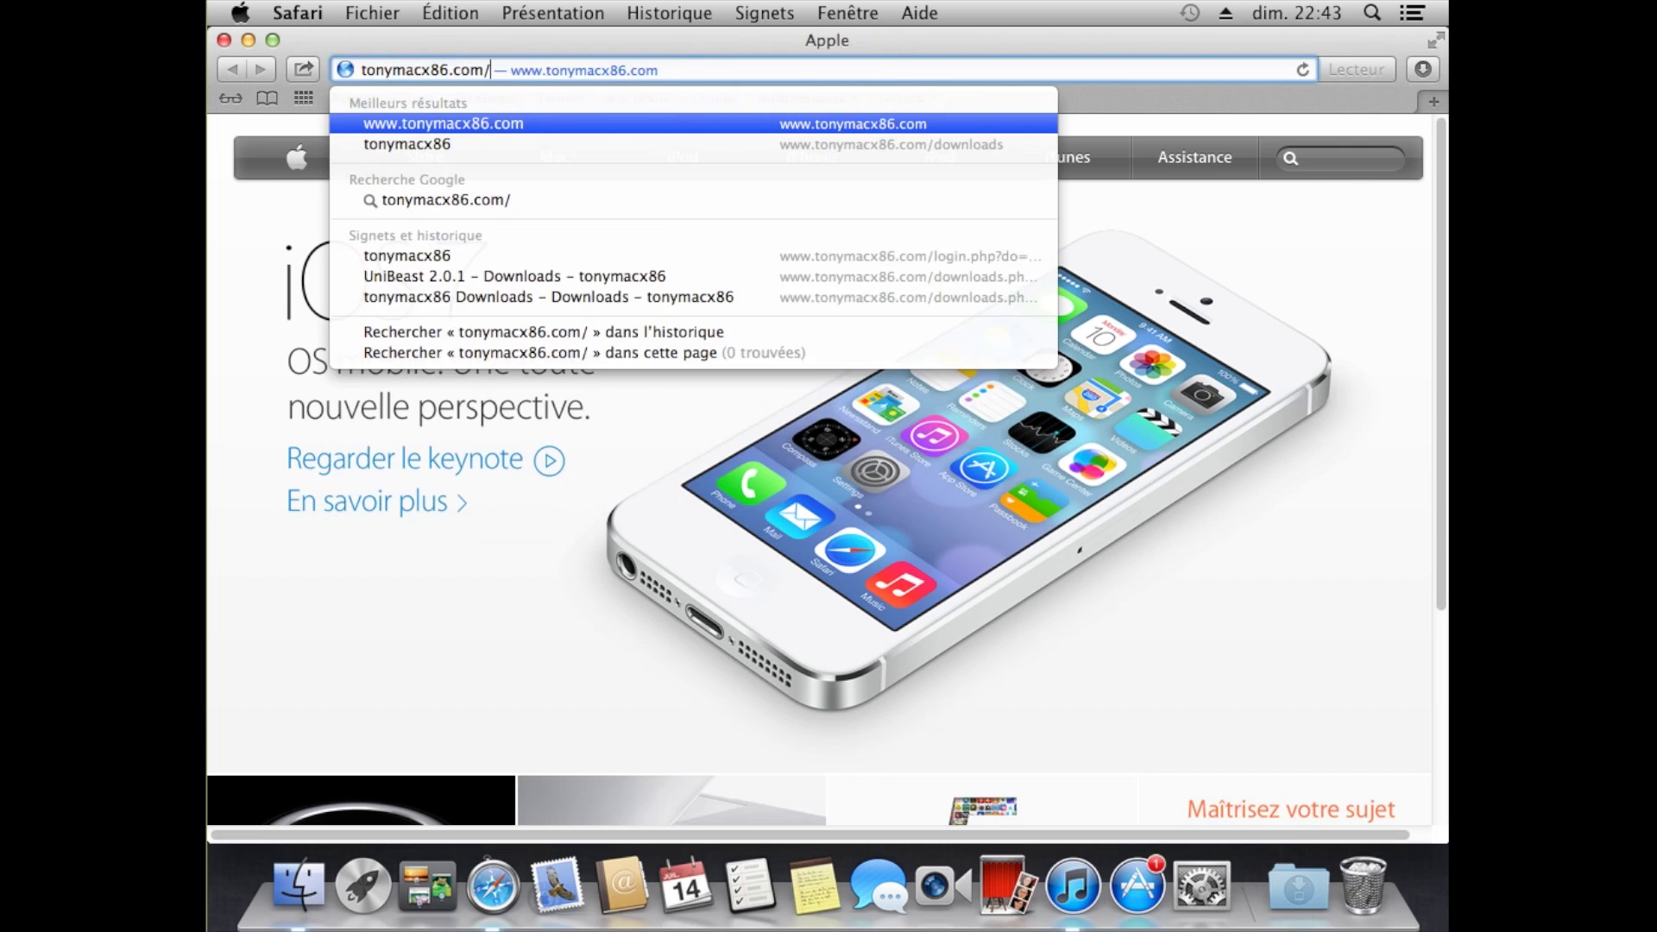
{"action": "key", "text": "Return"}
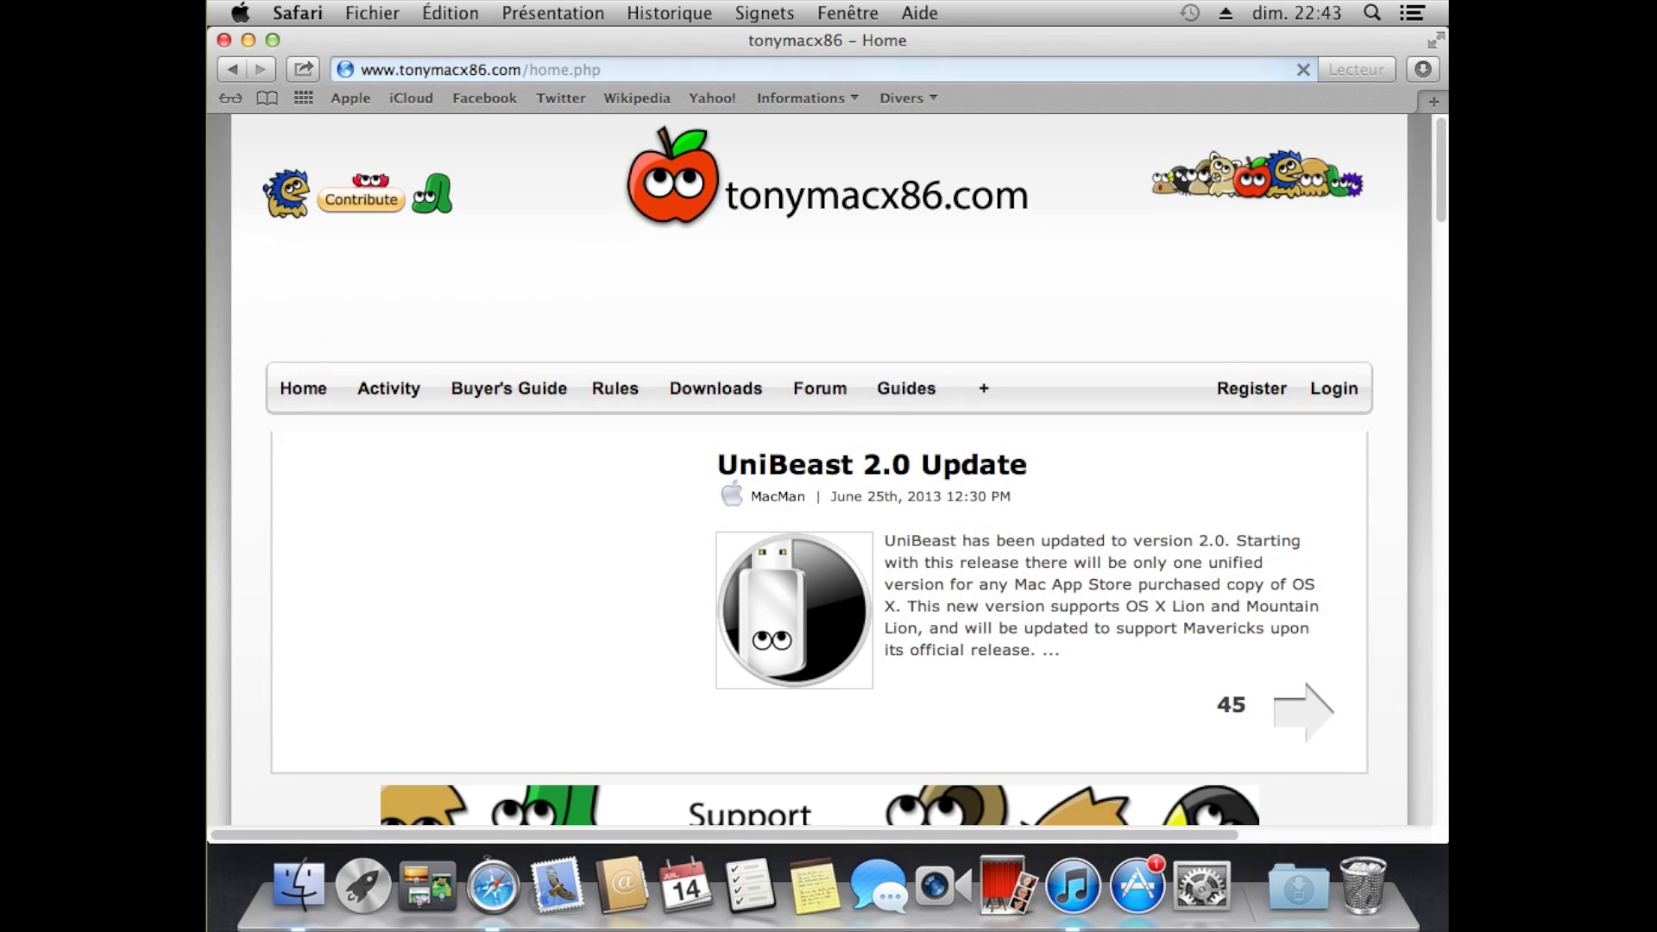
Log in to the tonymacx86 site with the account's username and password.
{"action": "left_click", "coordinate": [1334, 397]}
{"action": "left_click", "coordinate": [1161, 448]}
{"action": "type", "text": "utopik"}
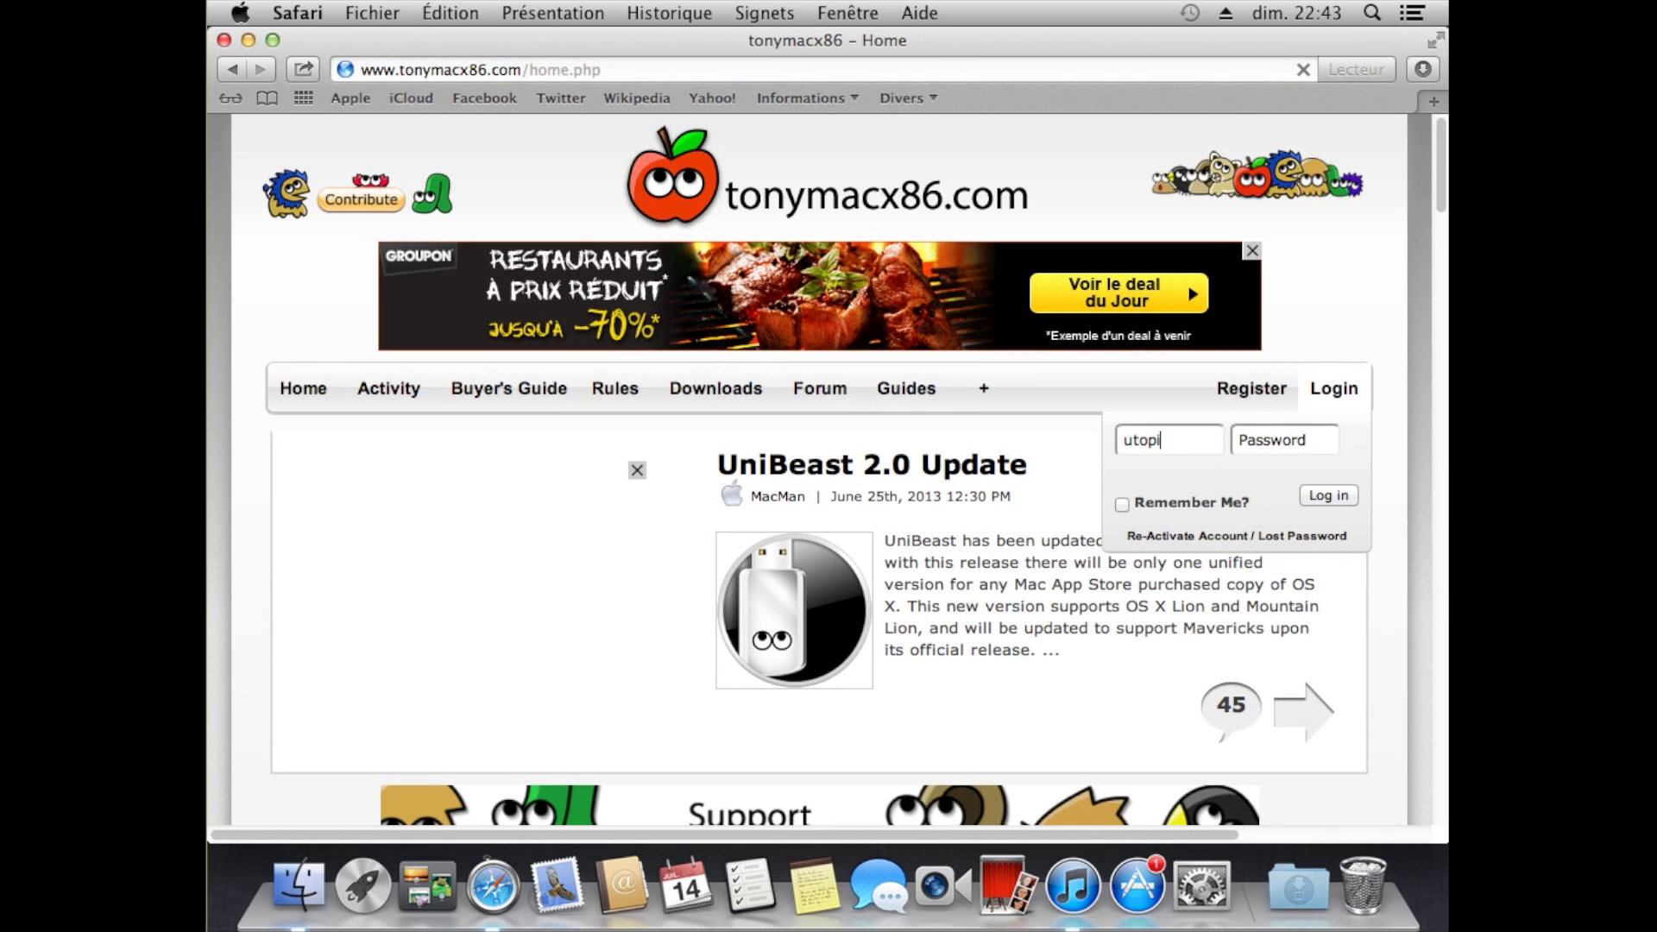
{"action": "key", "text": "Tab"}
{"action": "type", "text": "*******"}
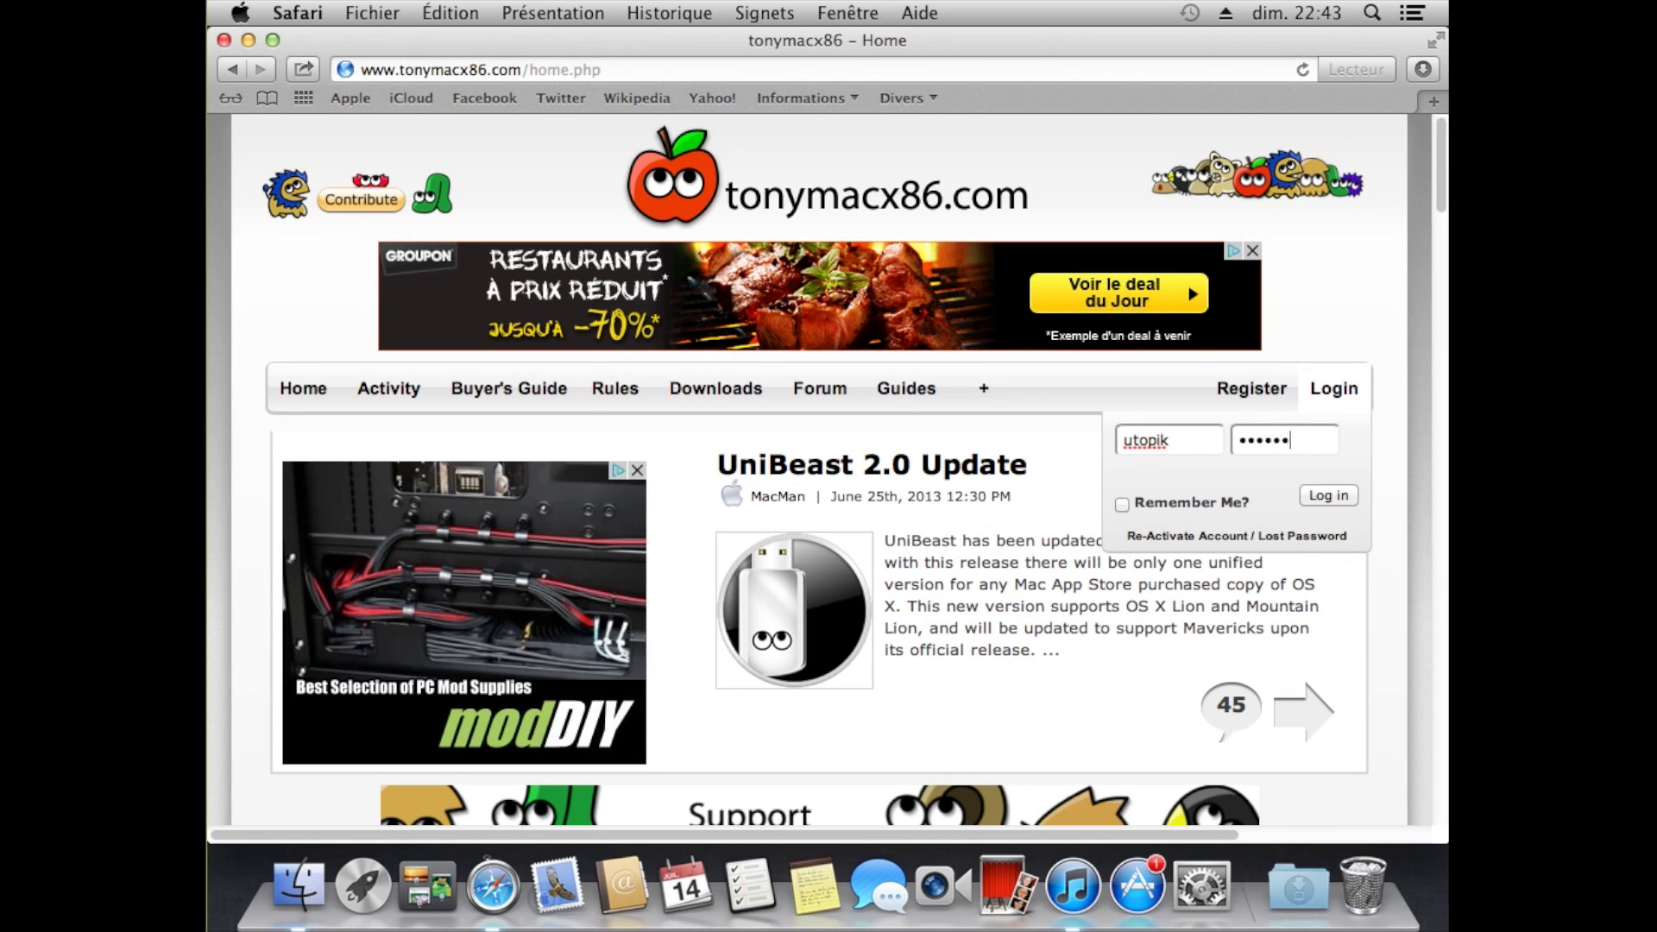
{"action": "key", "text": "Return"}
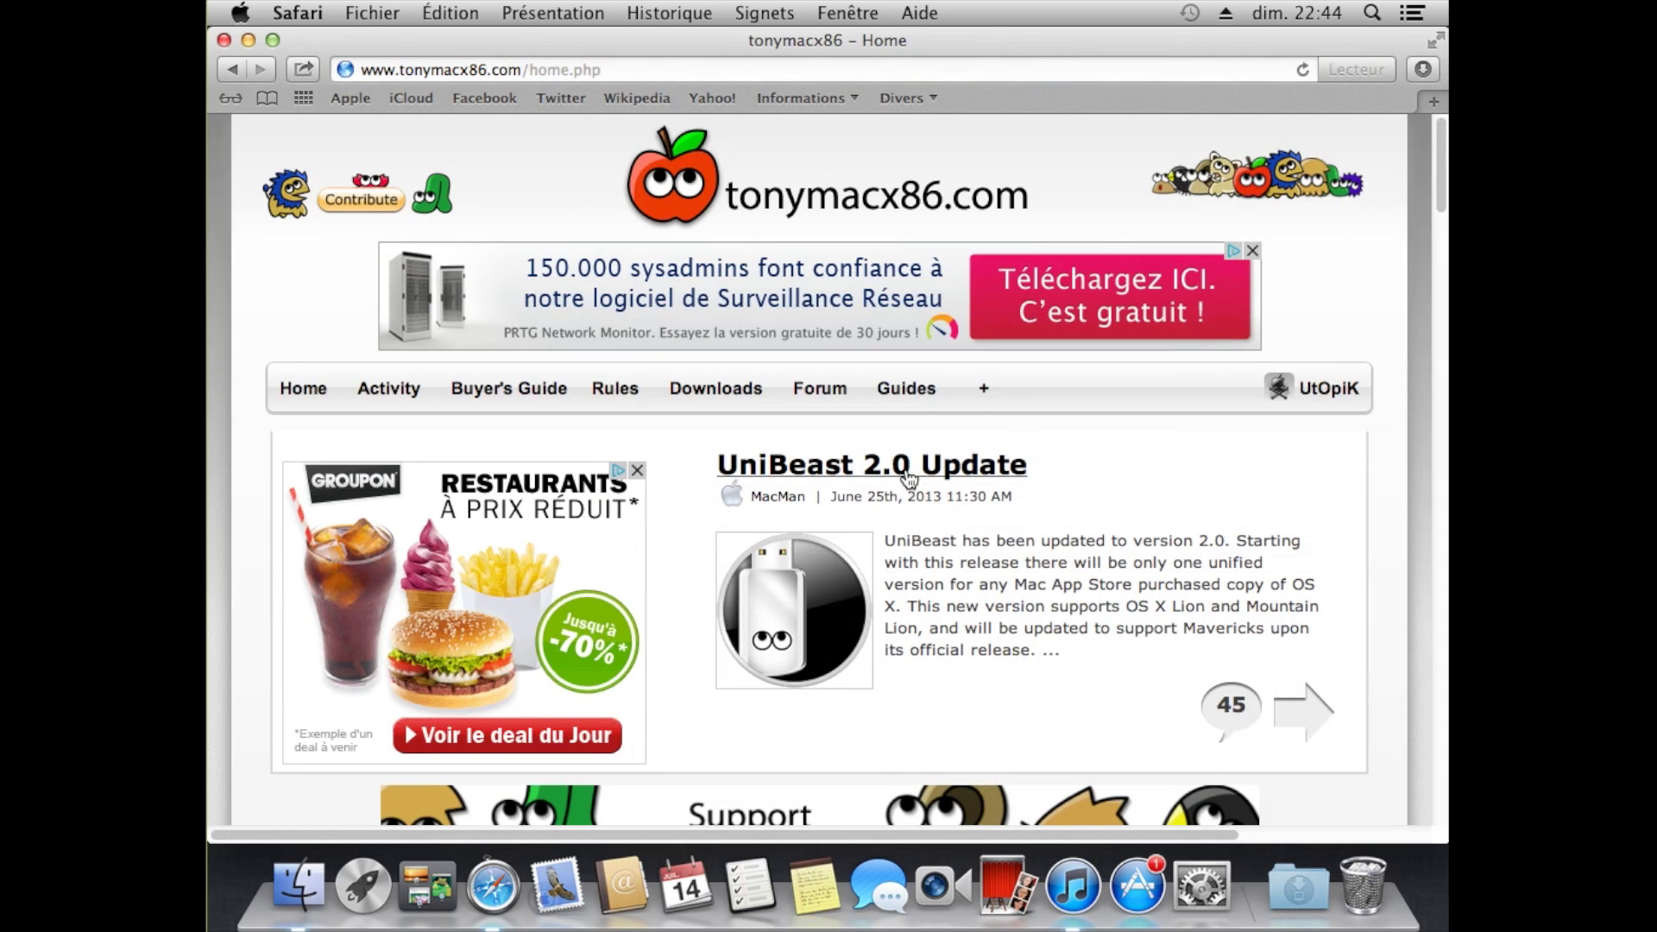
Find UniBeast 2.0.1 in the site's tonymacx86 Downloads category and download it.
{"action": "left_click", "coordinate": [915, 468]}
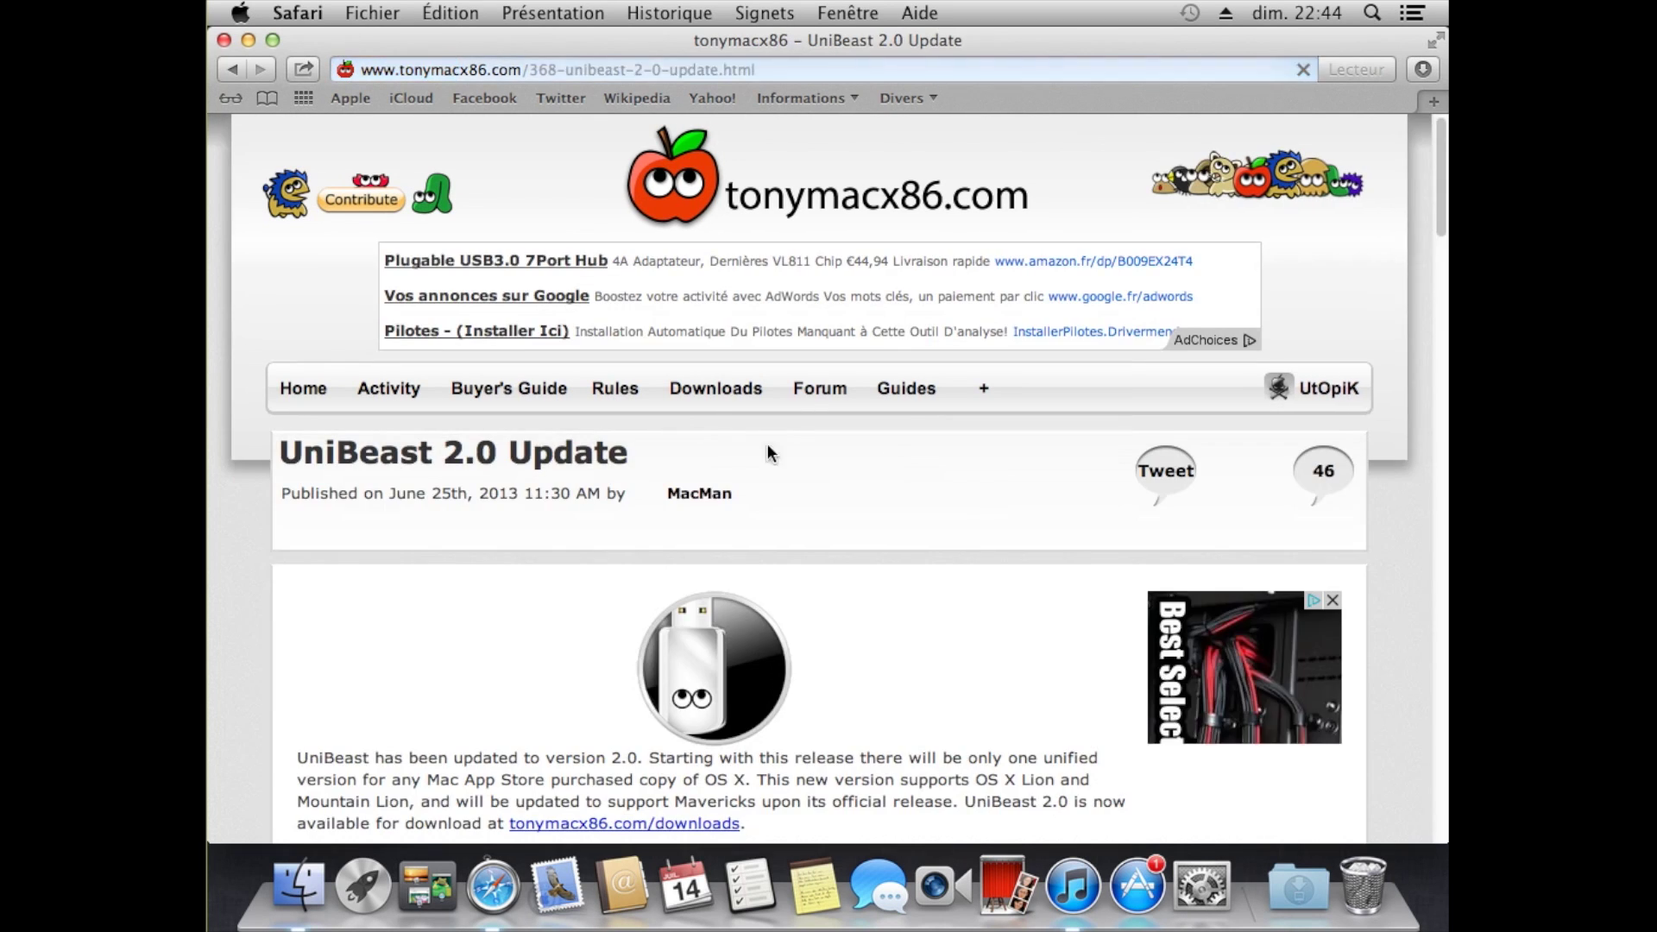
{"action": "left_click", "coordinate": [711, 384]}
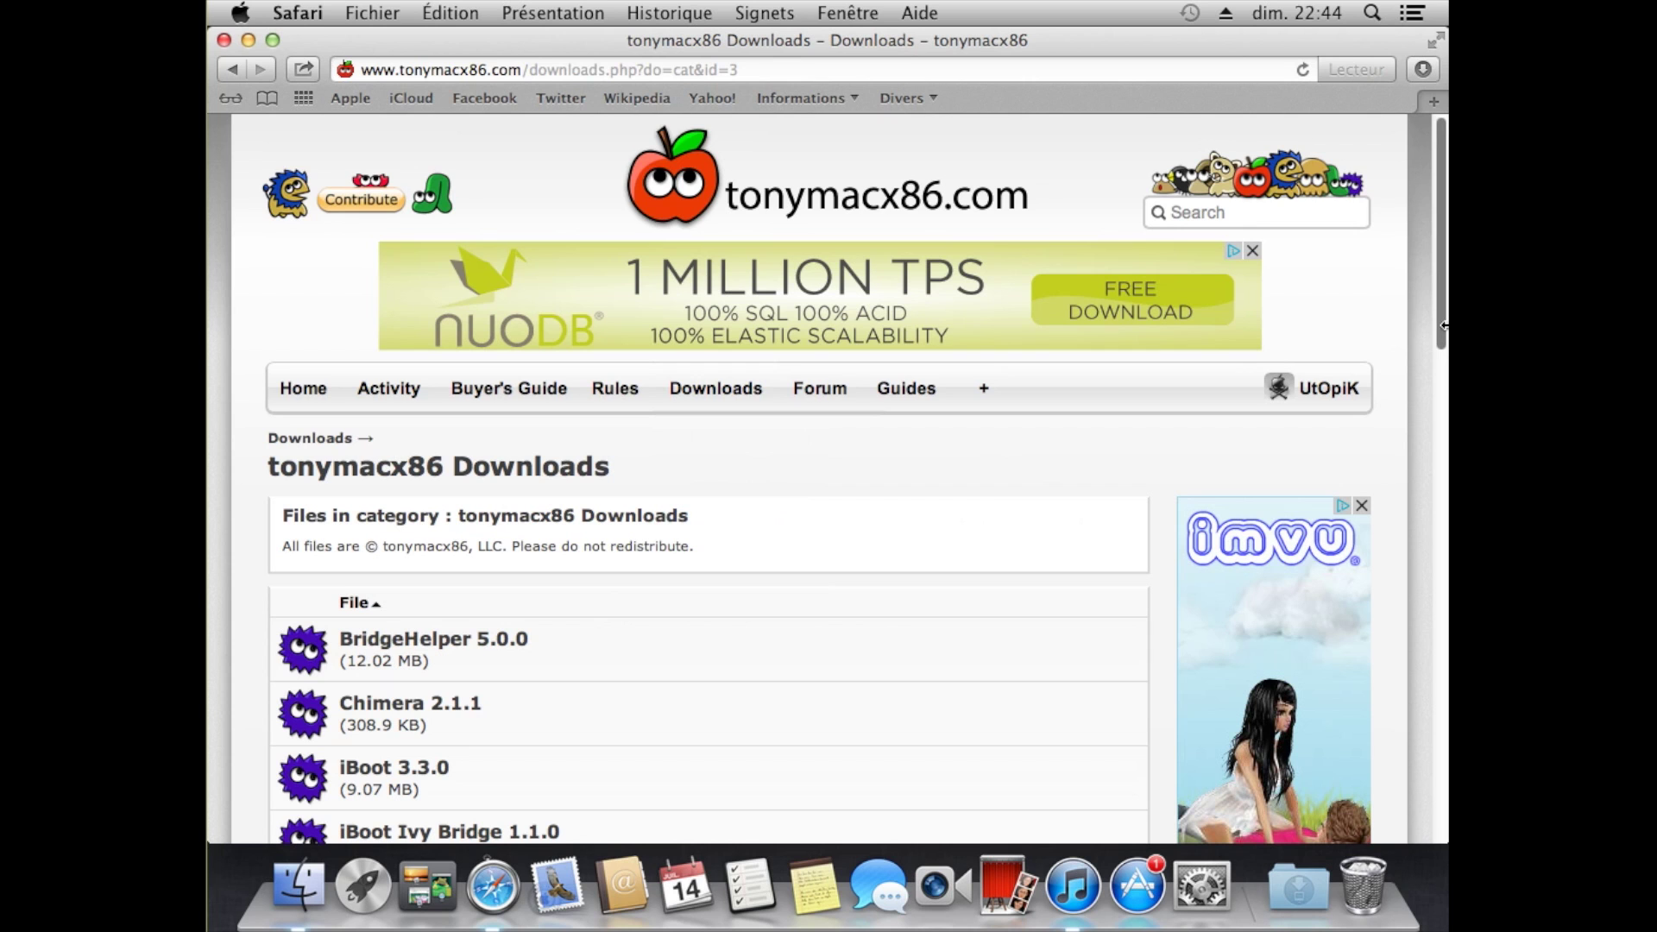
{"action": "scroll", "coordinate": [1432, 335], "scroll_direction": "down", "scroll_amount": 5}
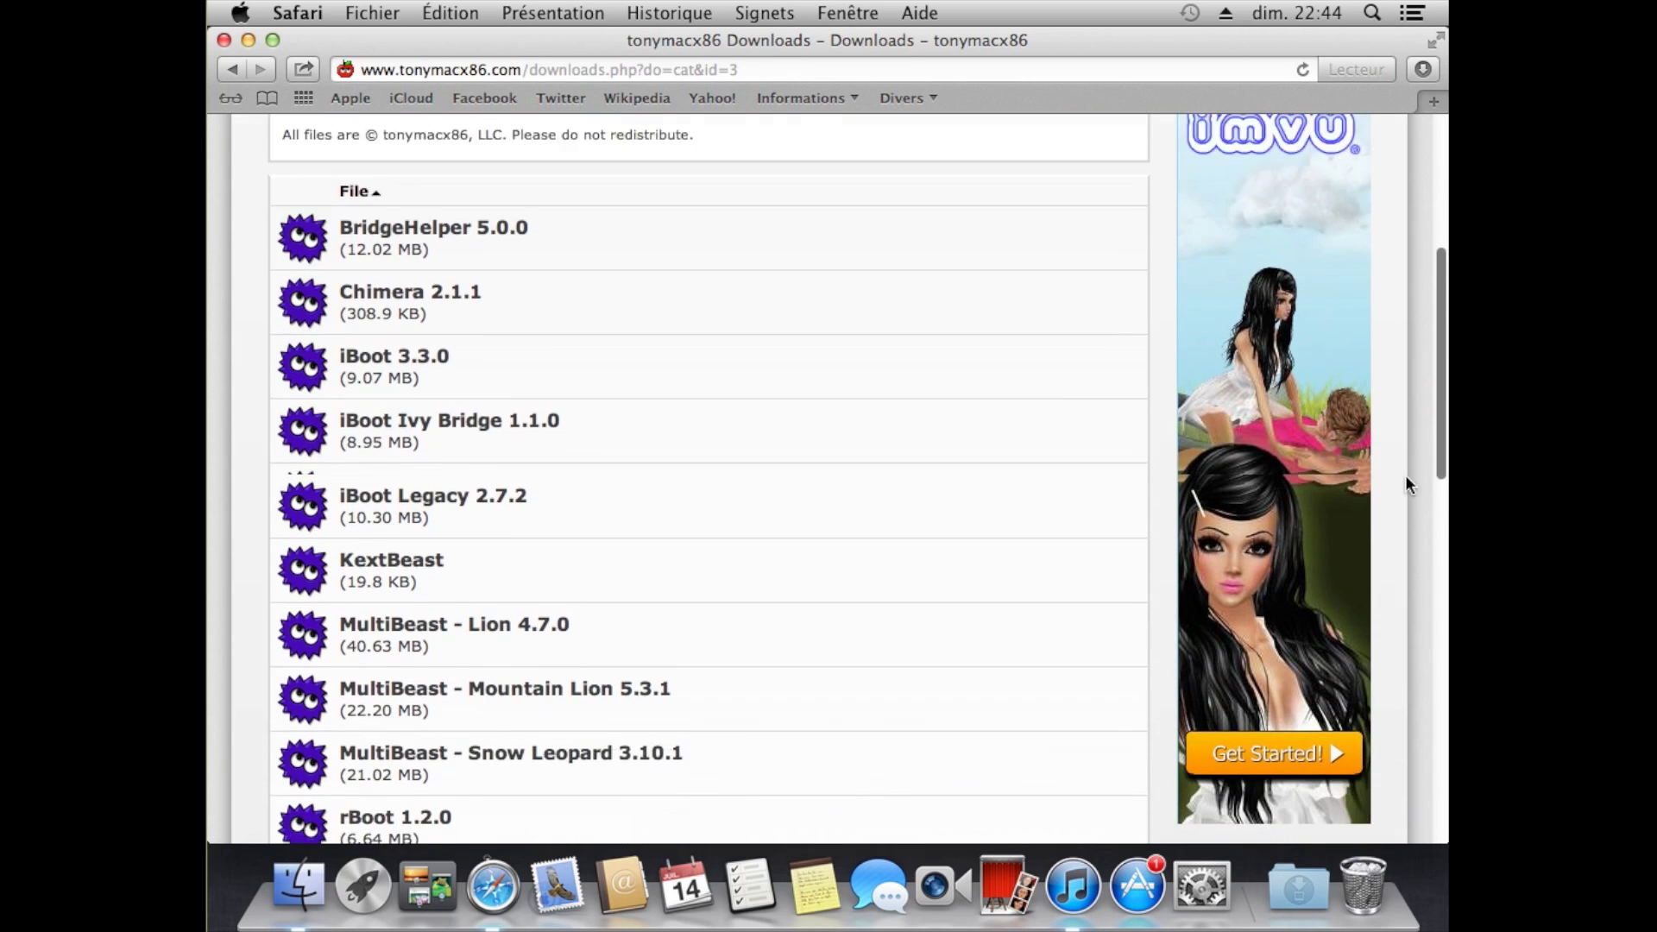
{"action": "scroll", "coordinate": [1402, 496], "scroll_direction": "down", "scroll_amount": 3}
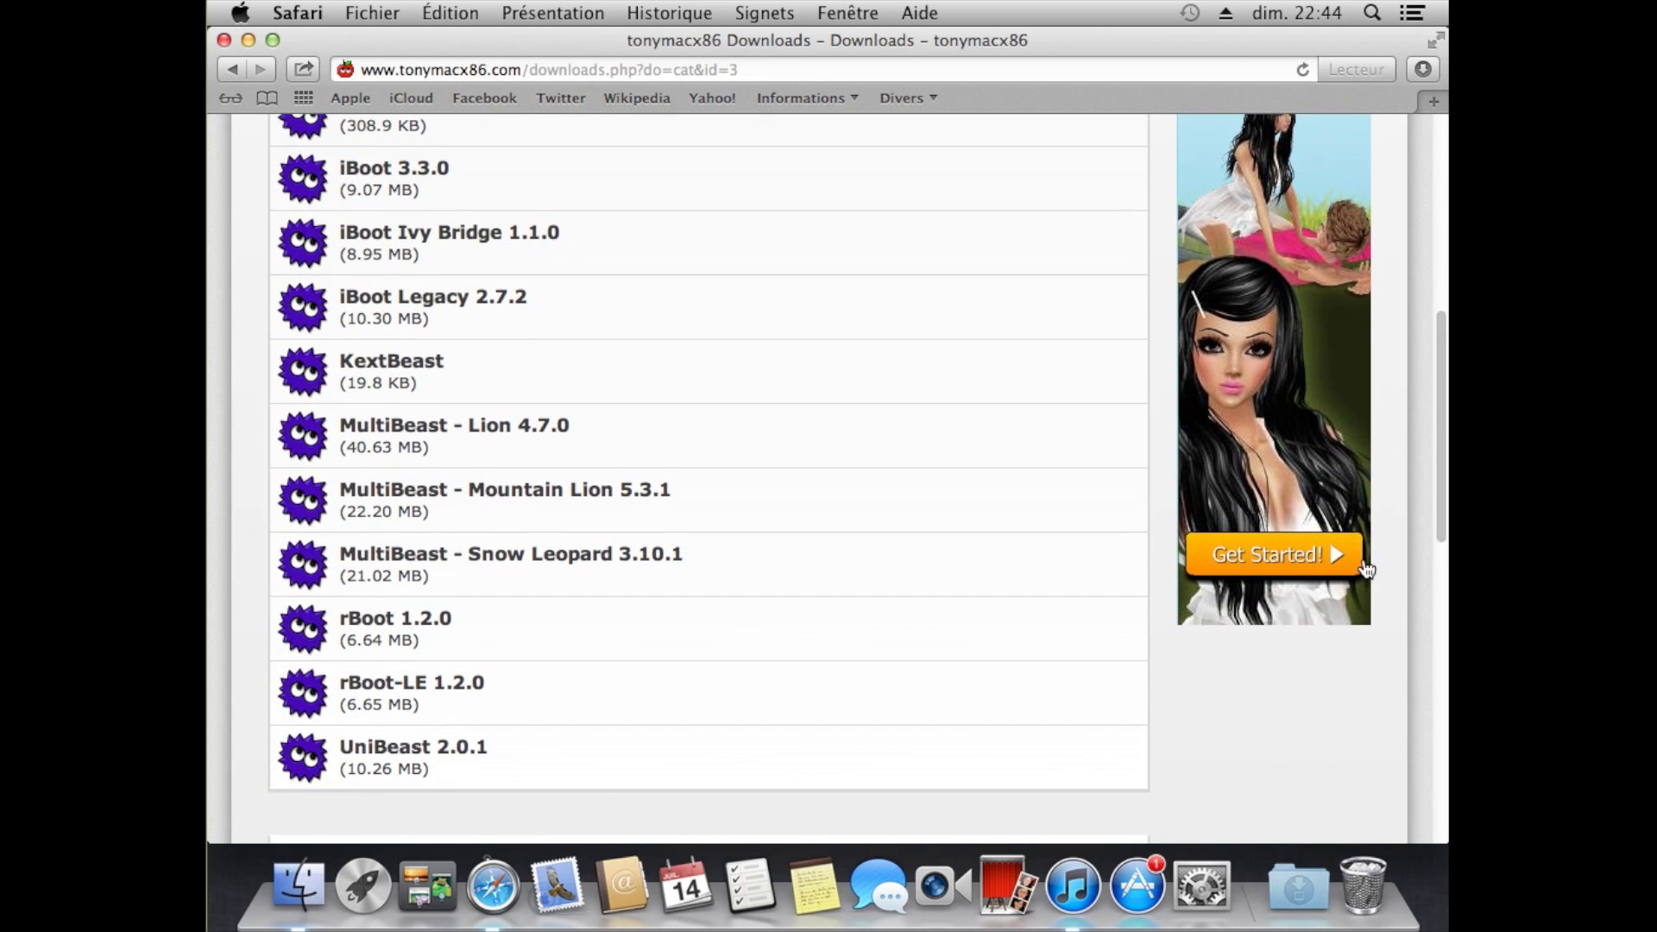
{"action": "left_click", "coordinate": [423, 746]}
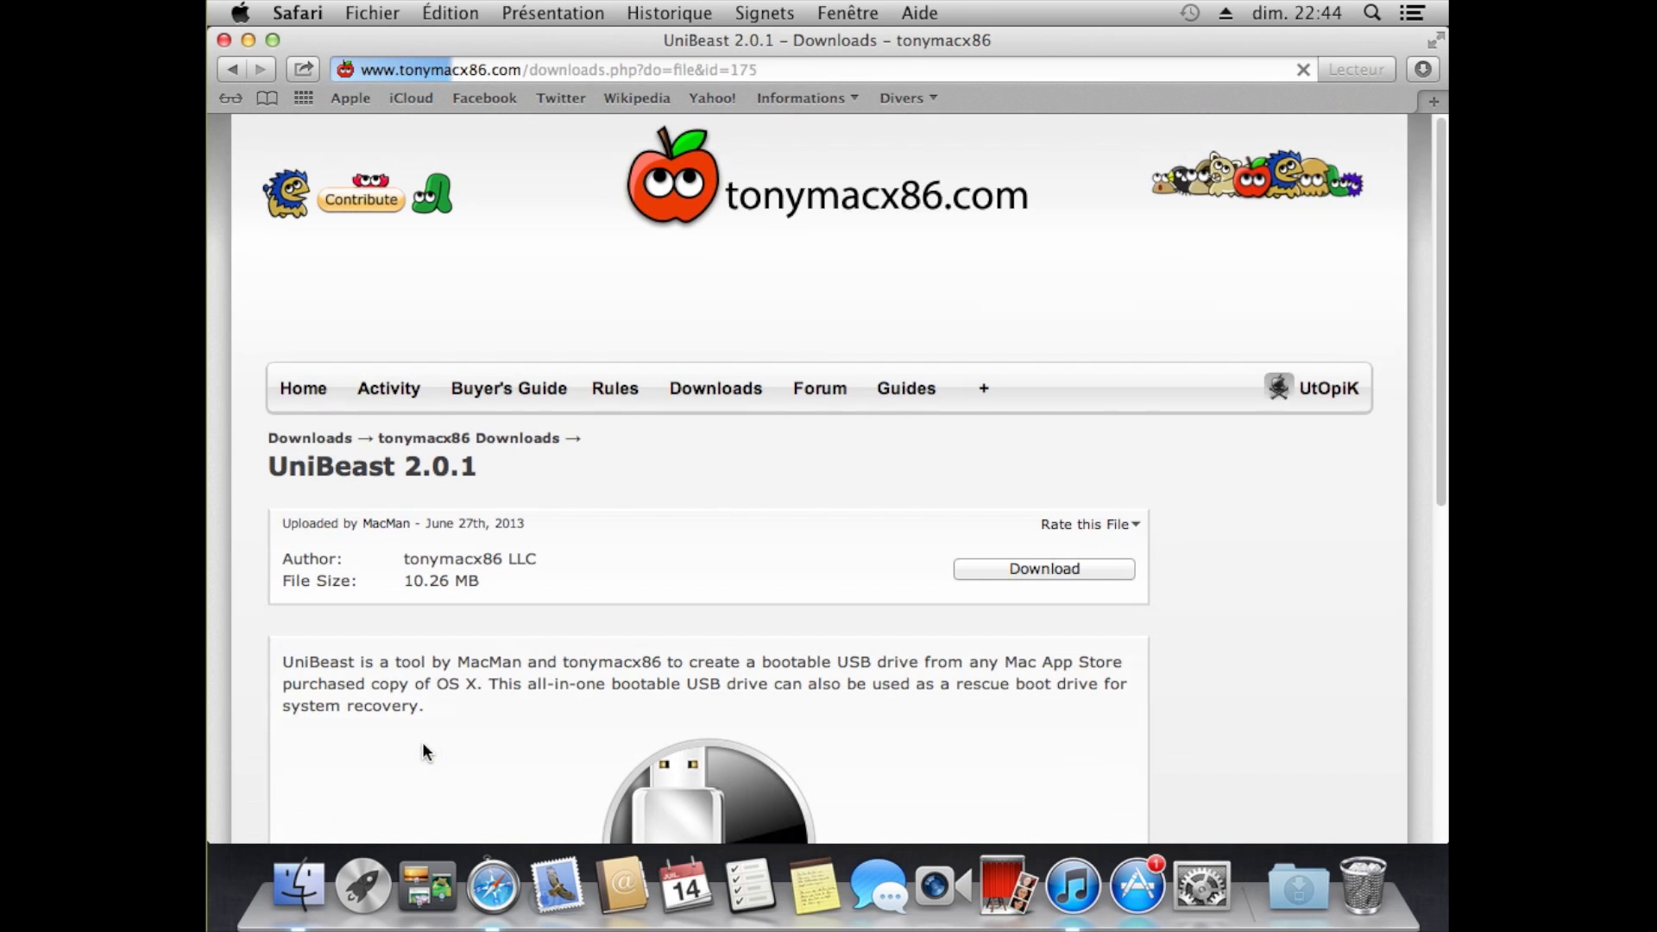
{"action": "left_click", "coordinate": [1008, 569]}
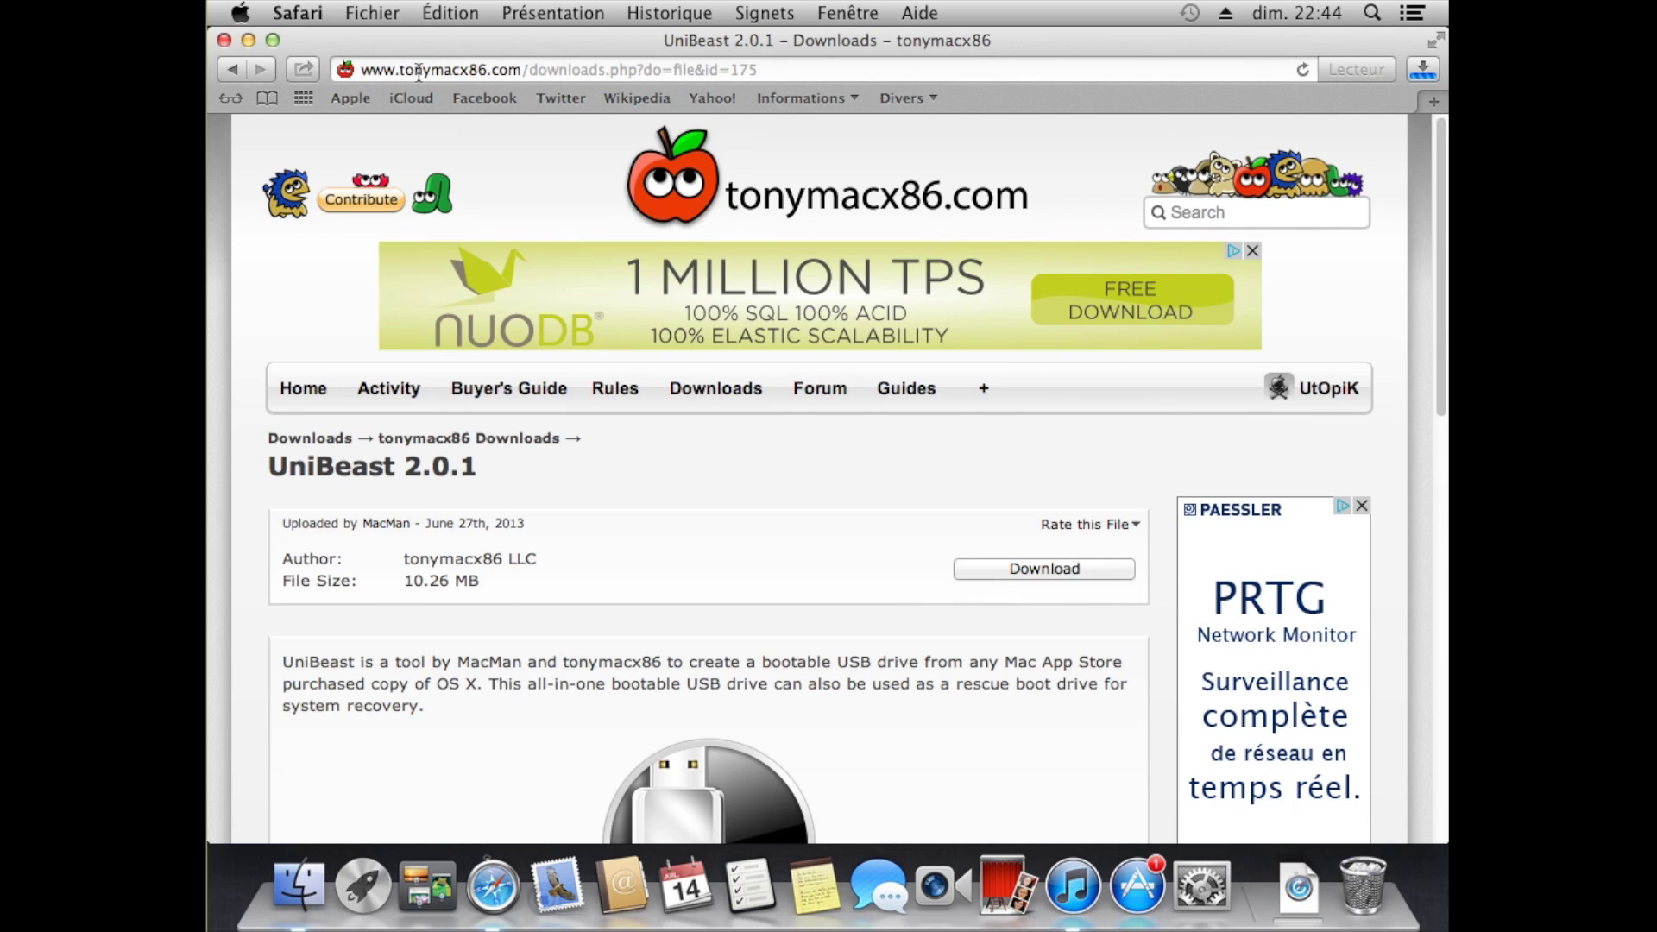
Close the browser window and launch the downloaded UniBeast - 2.0.1 installer.
{"action": "left_click", "coordinate": [223, 40]}
{"action": "left_click", "coordinate": [414, 134]}
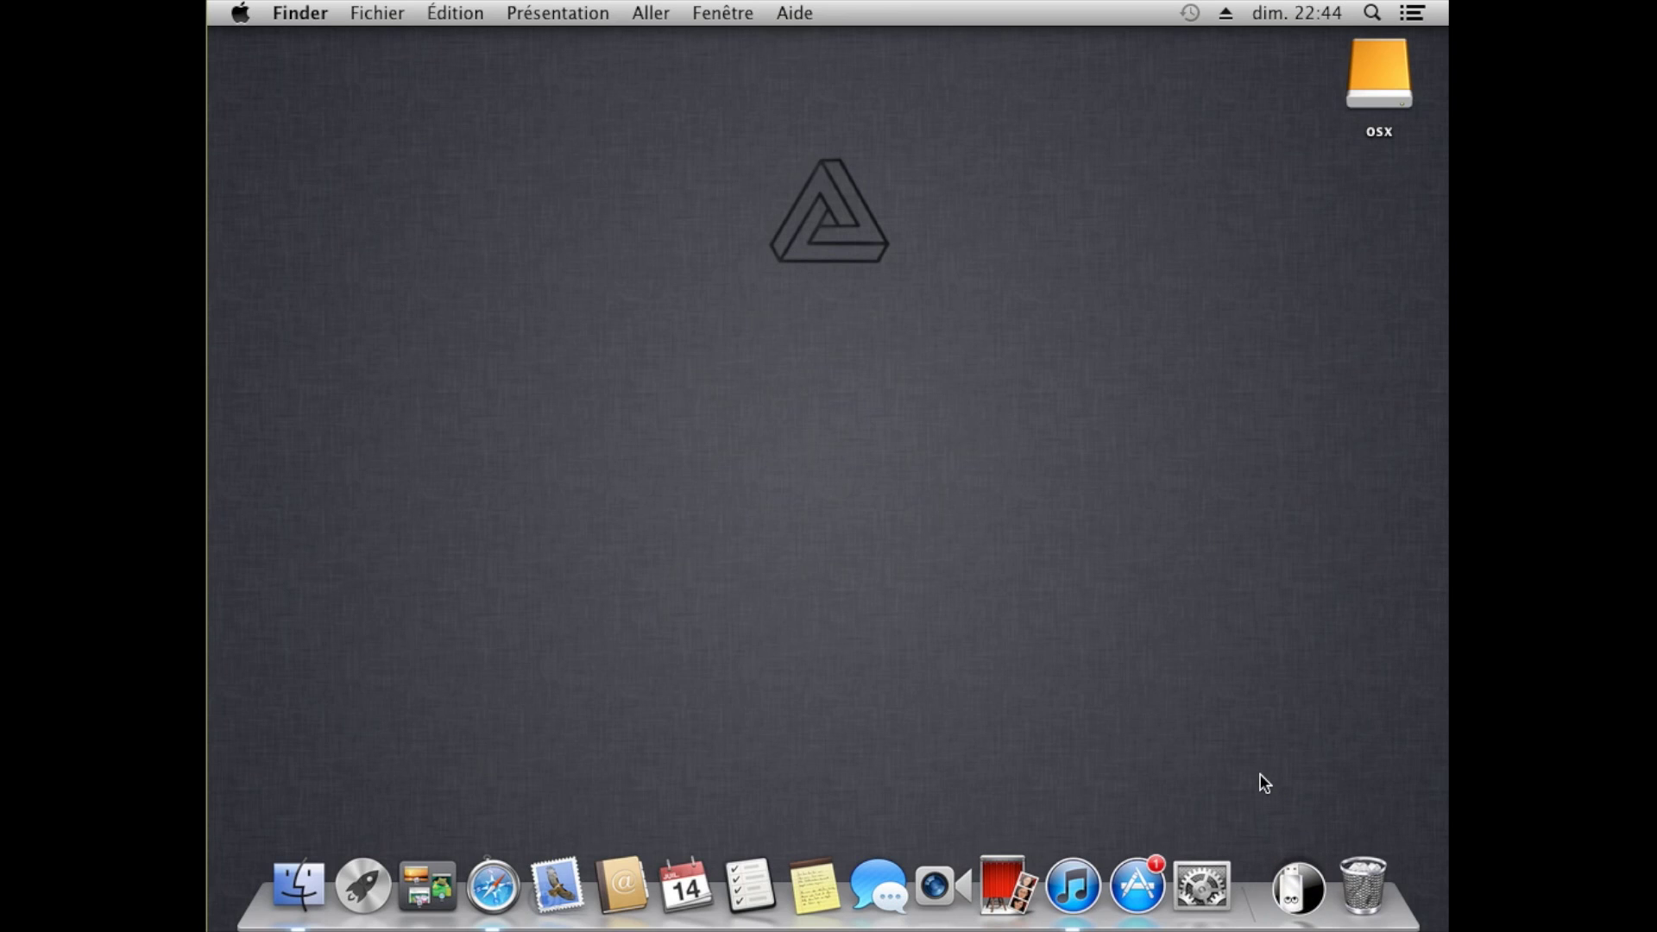
{"action": "left_click", "coordinate": [1299, 887]}
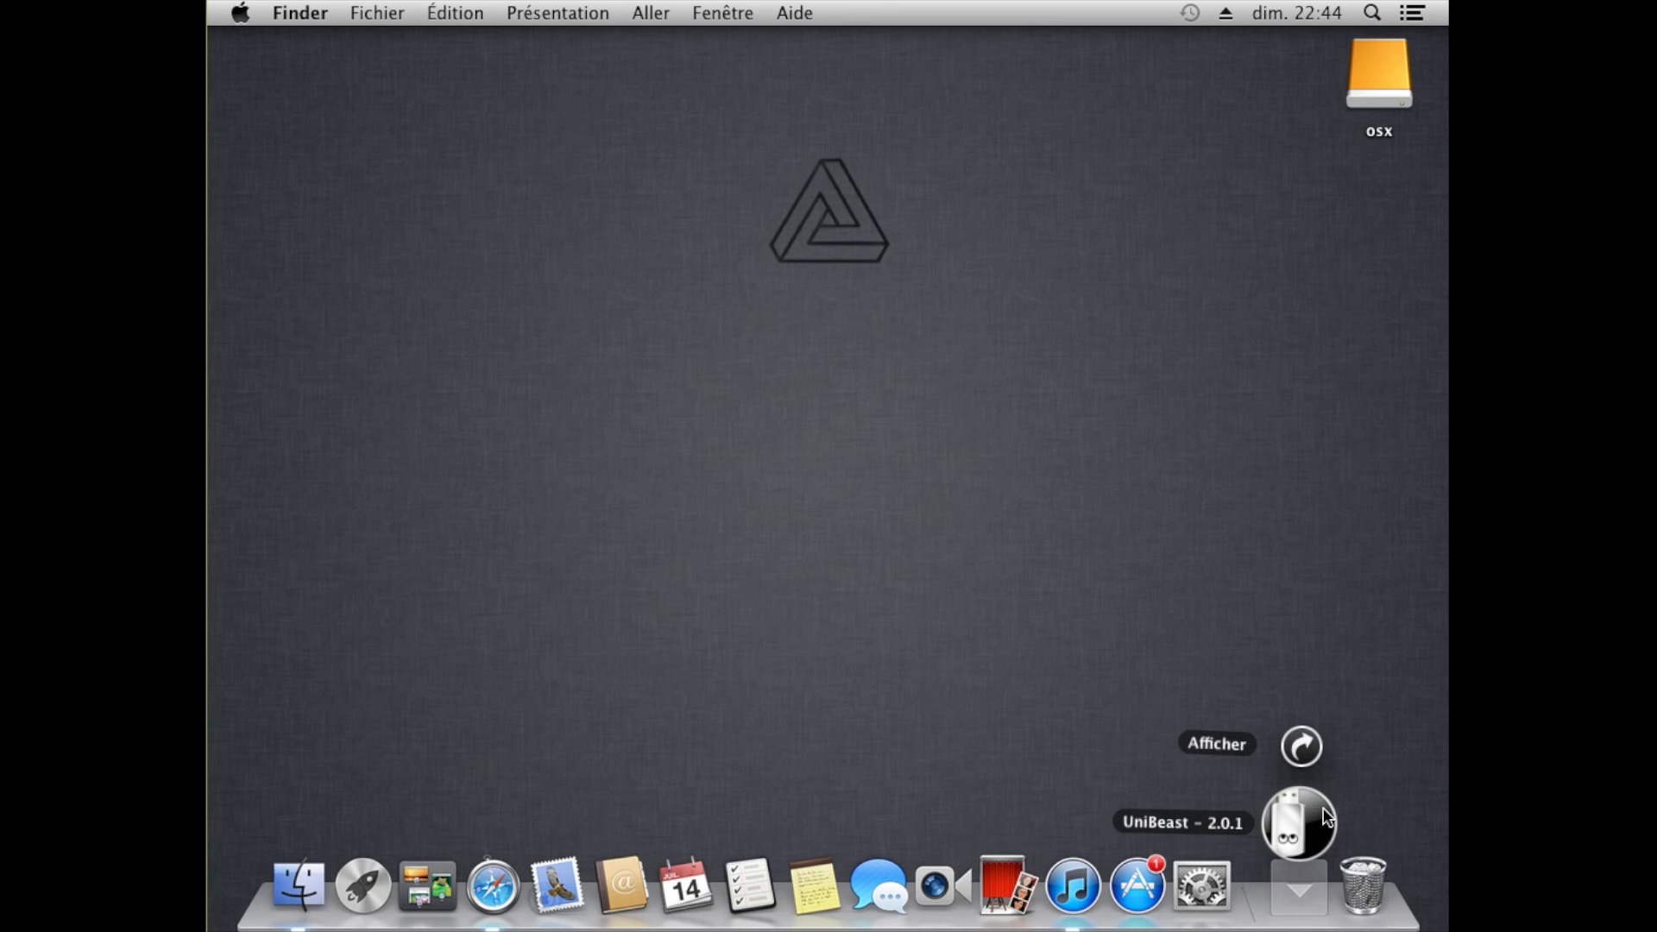
{"action": "left_click", "coordinate": [1300, 824]}
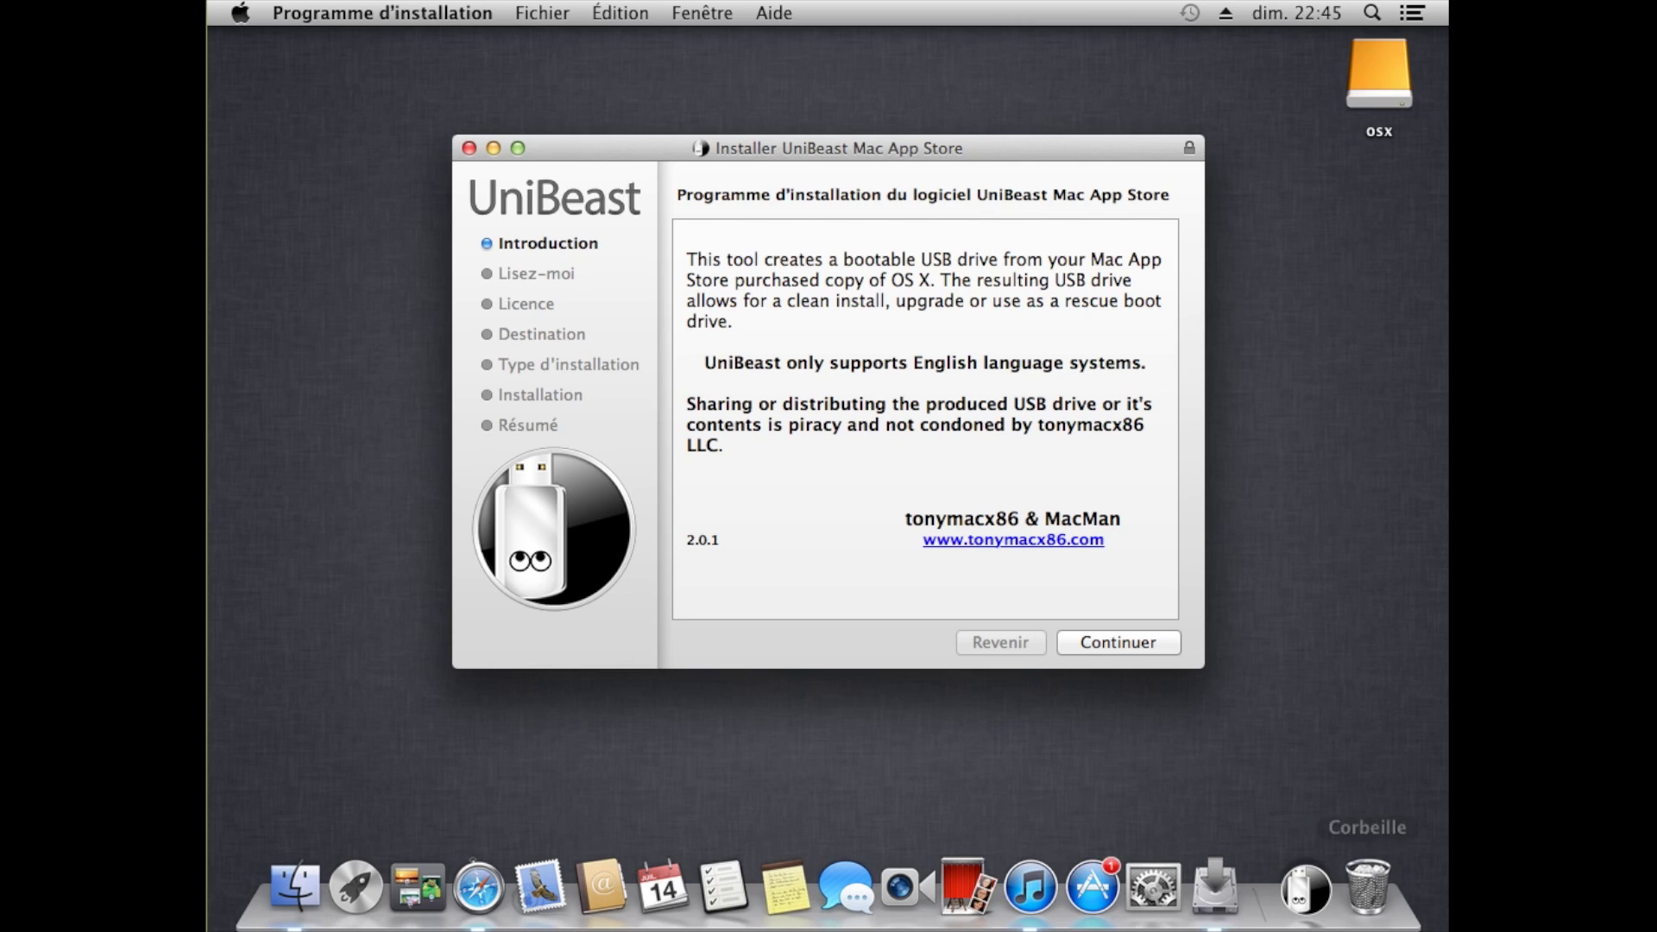
Connect the USB Flash Disk [1100] device to the virtual machine and select the USB DISK volume on the desktop.
{"action": "right_click", "coordinate": [1196, 931]}
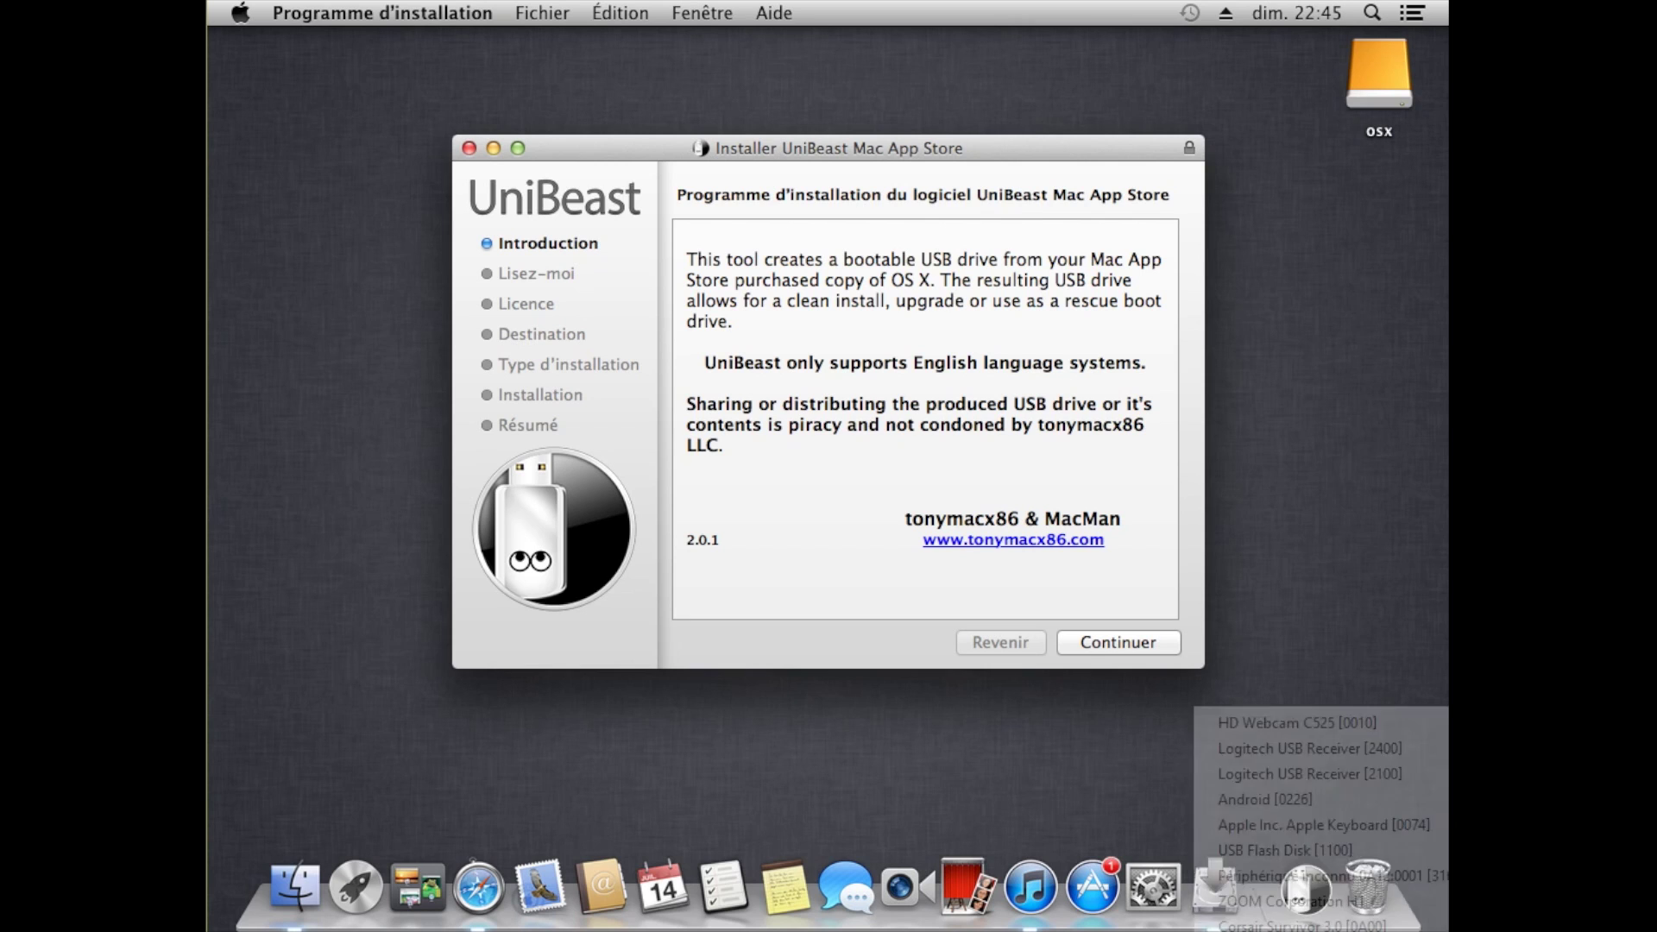
{"action": "left_click", "coordinate": [1282, 849]}
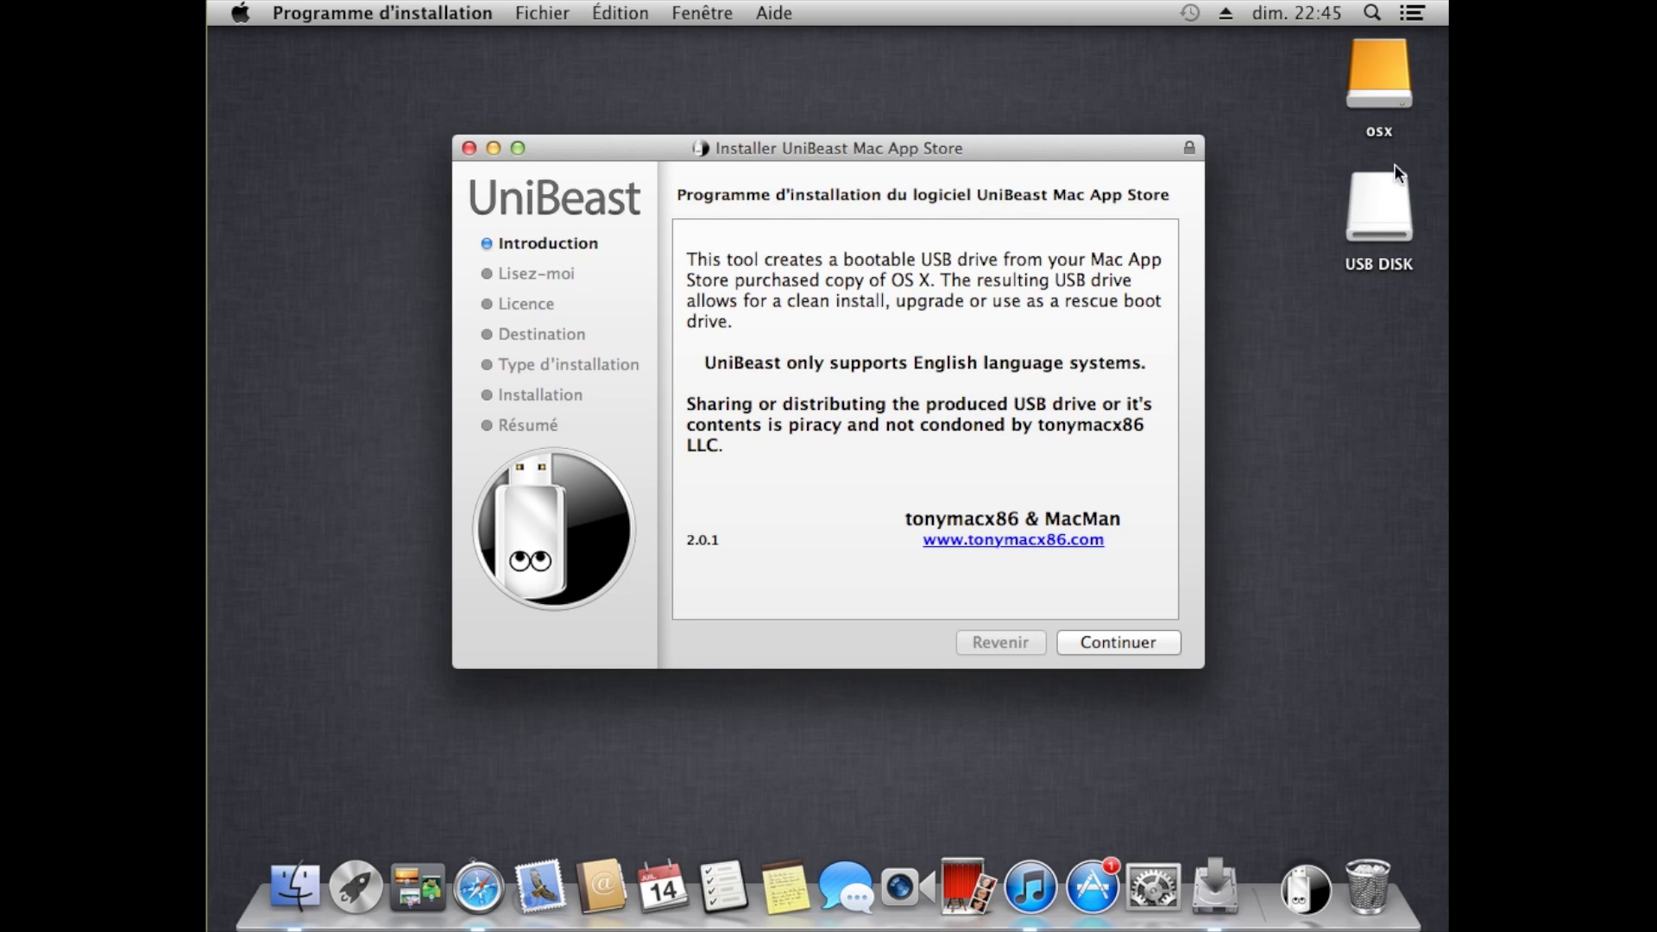
{"action": "left_click", "coordinate": [1380, 207]}
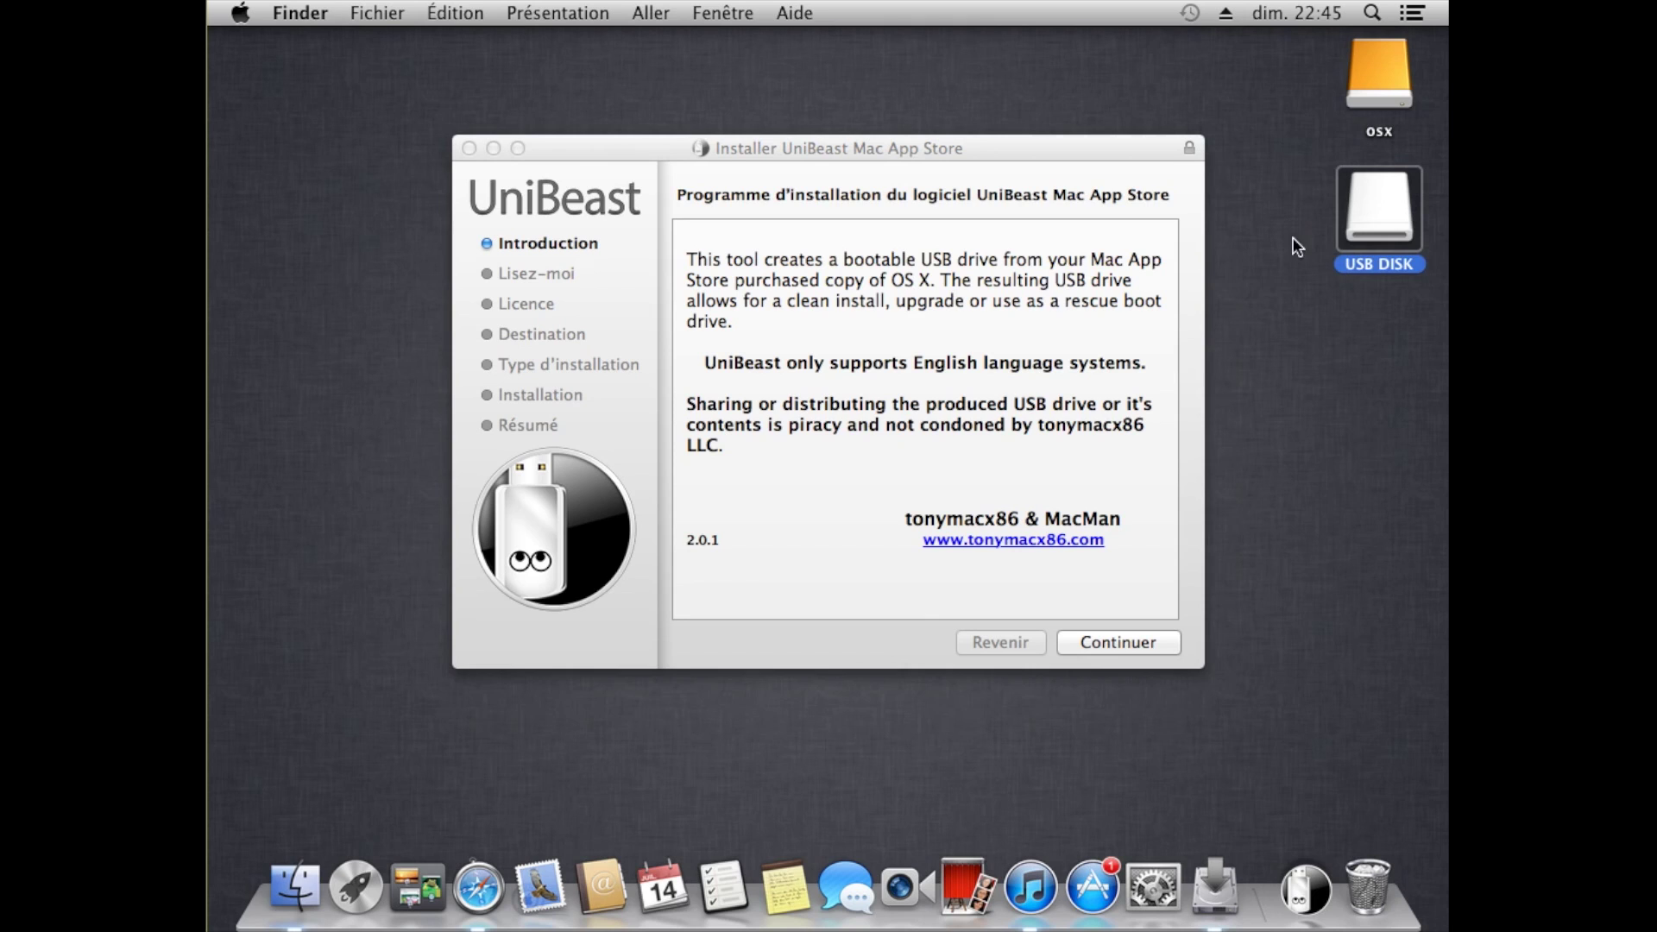
Open Disk Utility (Utilitaire de disque) from the Utilitaires folder within Applications in Finder.
{"action": "left_click", "coordinate": [294, 888]}
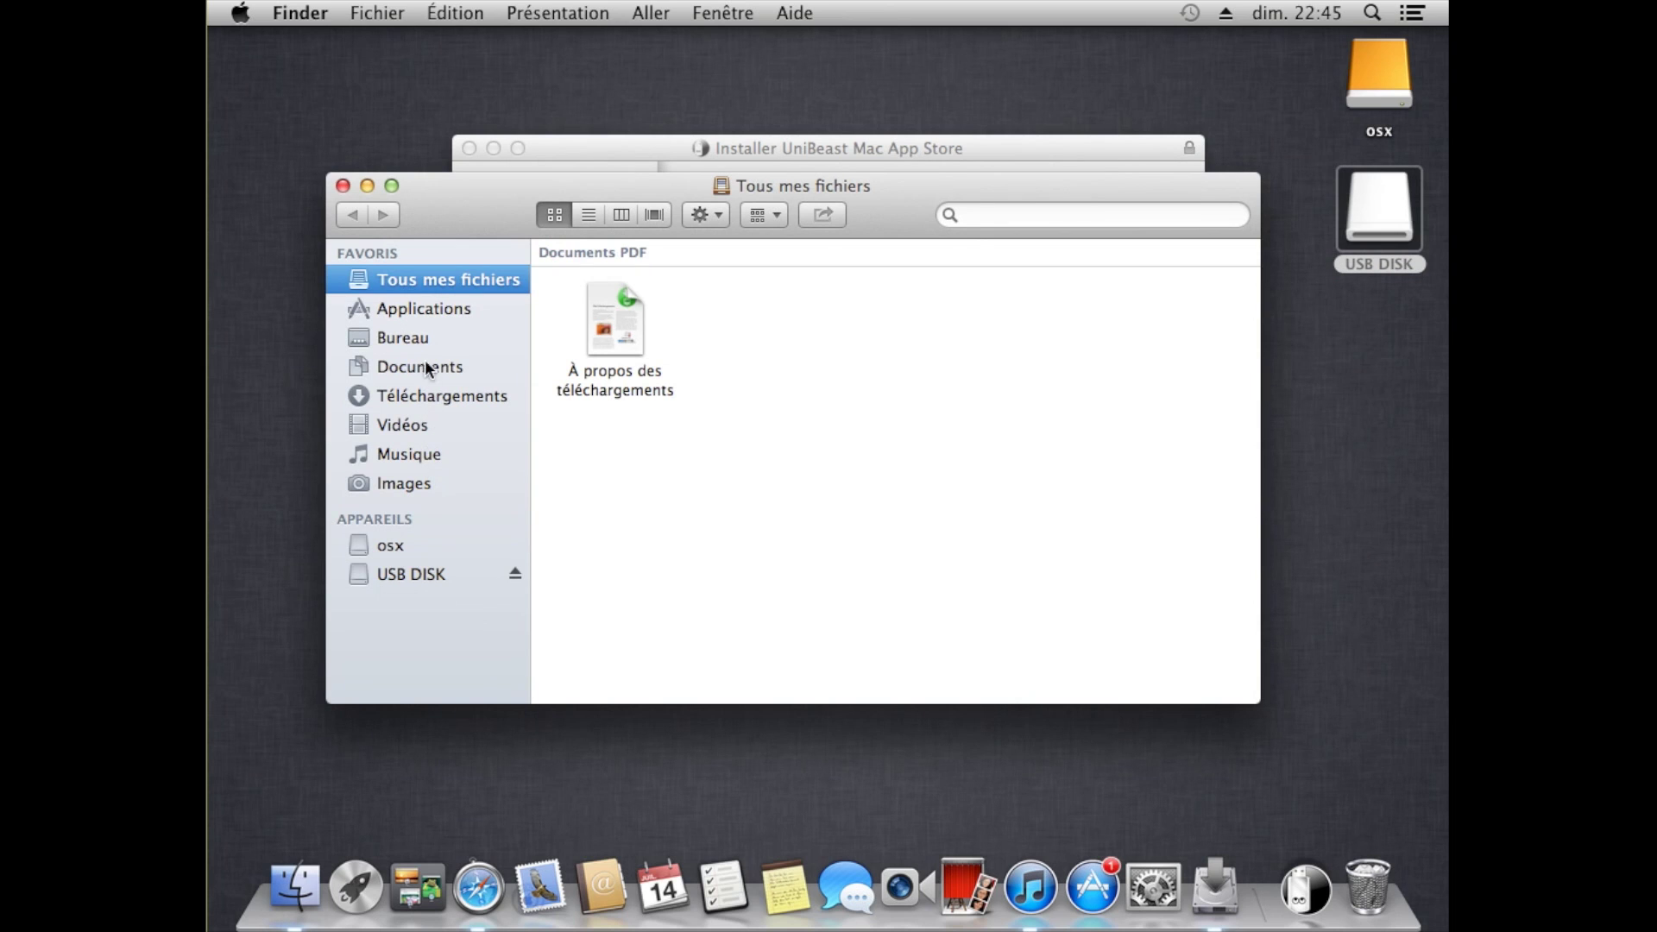
{"action": "left_click", "coordinate": [432, 311]}
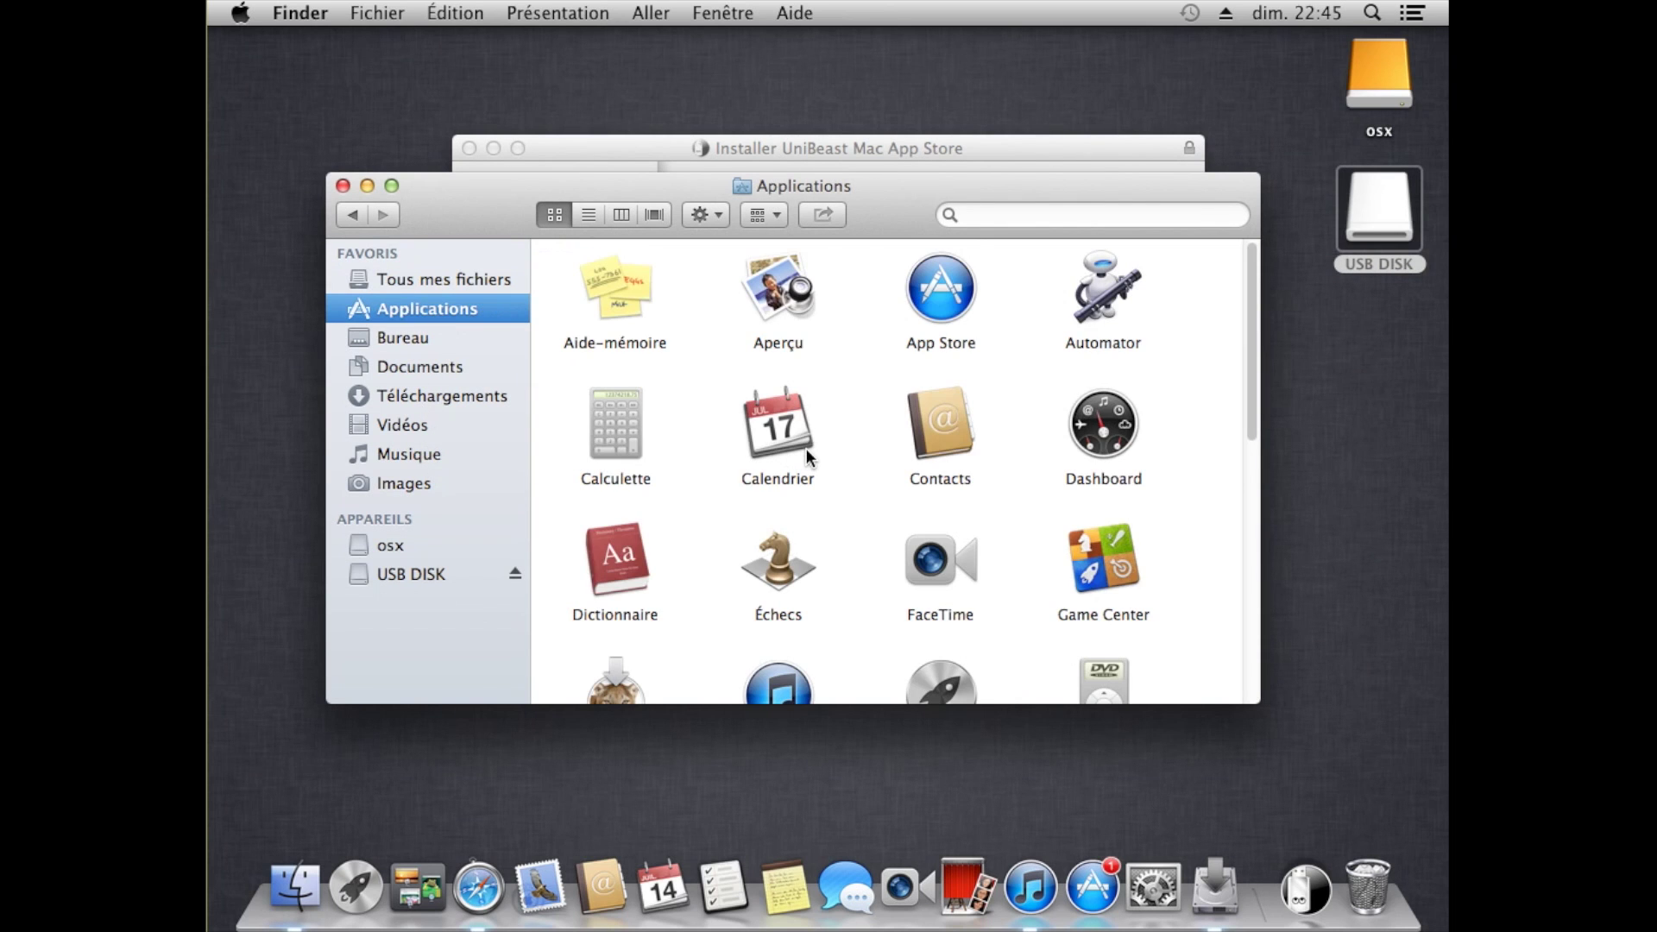
{"action": "scroll", "coordinate": [1253, 431], "scroll_direction": "down", "scroll_amount": 5}
{"action": "scroll", "coordinate": [1233, 626], "scroll_direction": "down", "scroll_amount": 2}
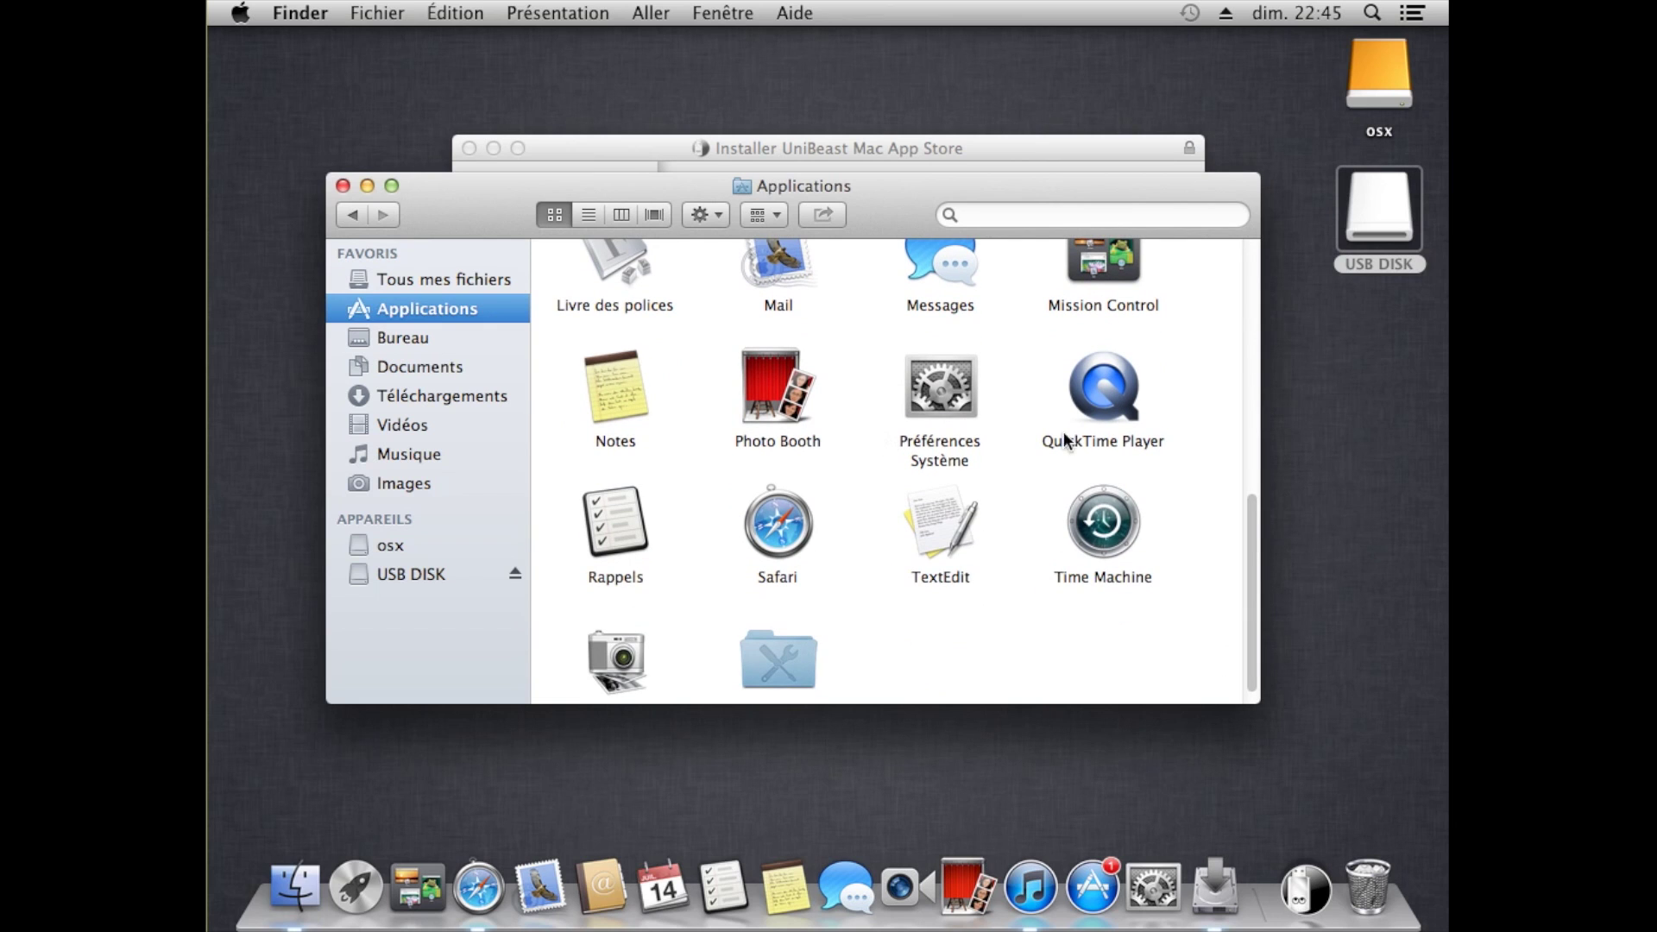
{"action": "left_click_drag", "start_coordinate": [1247, 556], "coordinate": [1246, 599]}
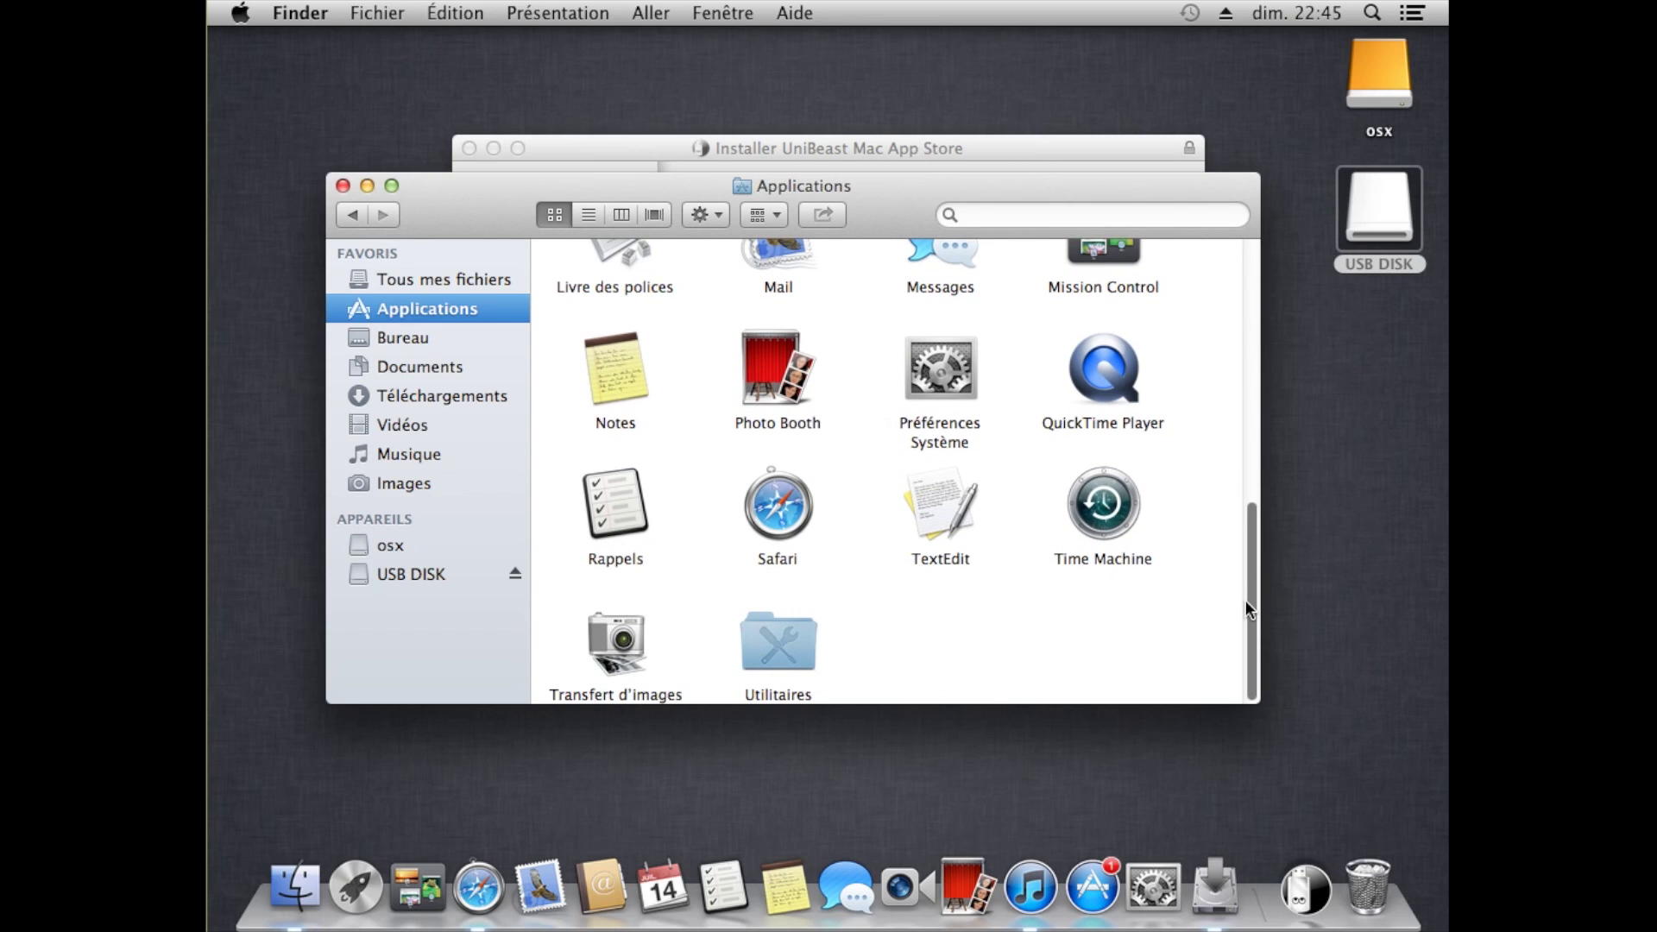
{"action": "double_click", "coordinate": [749, 663]}
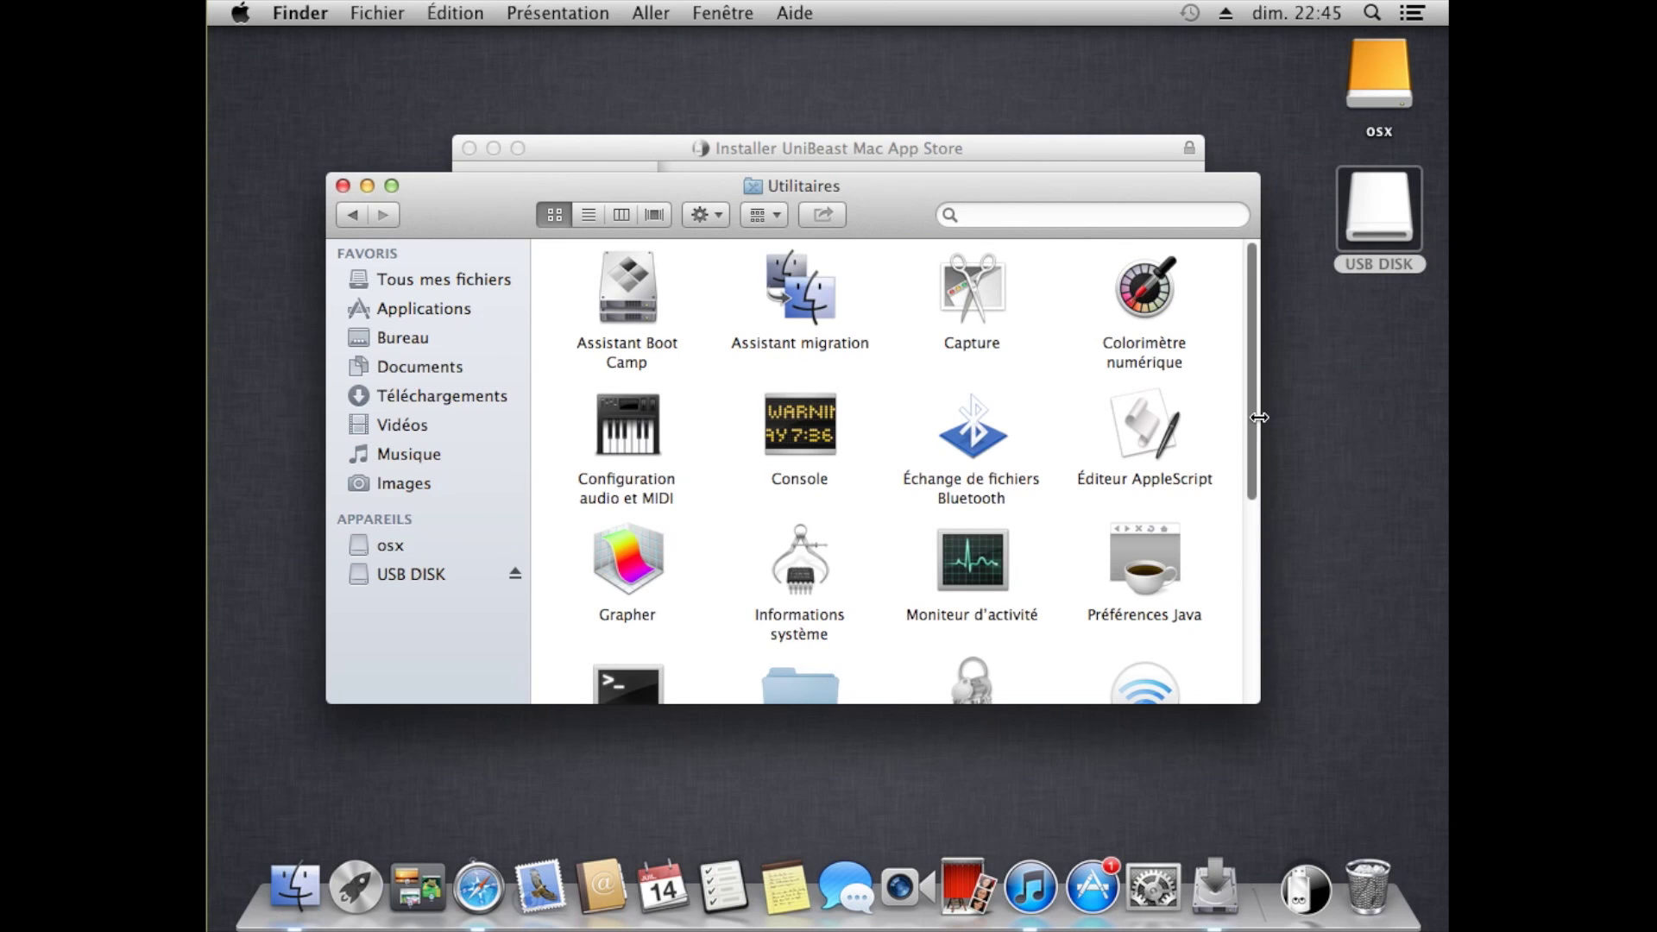
{"action": "left_click_drag", "start_coordinate": [1243, 471], "coordinate": [1217, 685]}
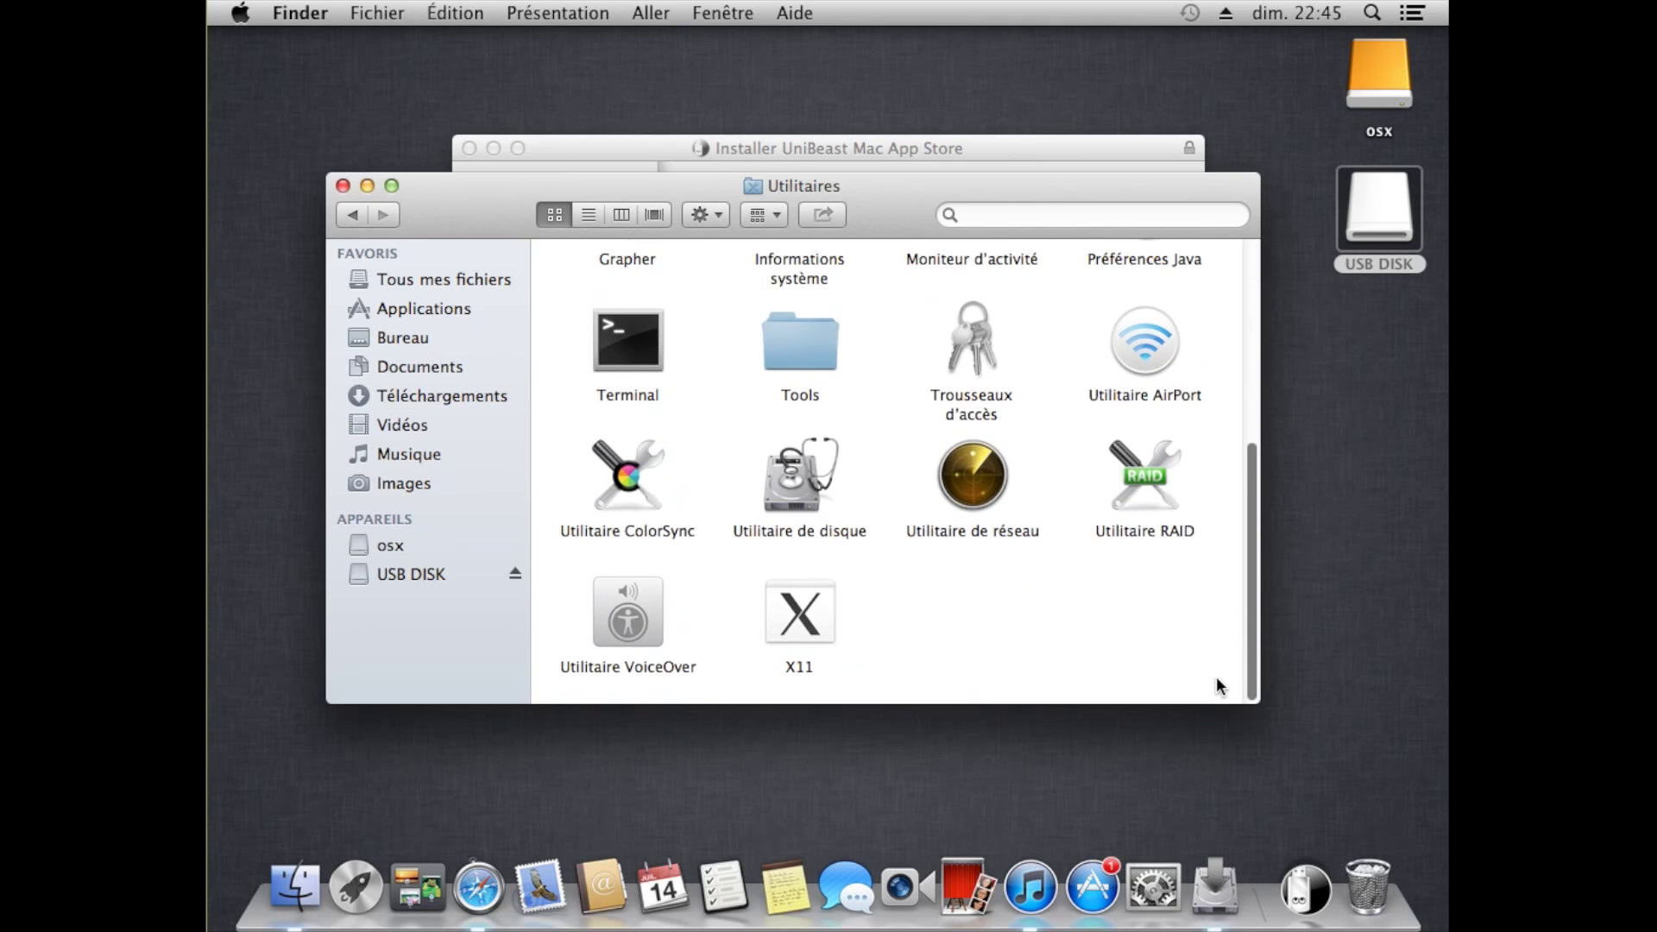
{"action": "double_click", "coordinate": [786, 498]}
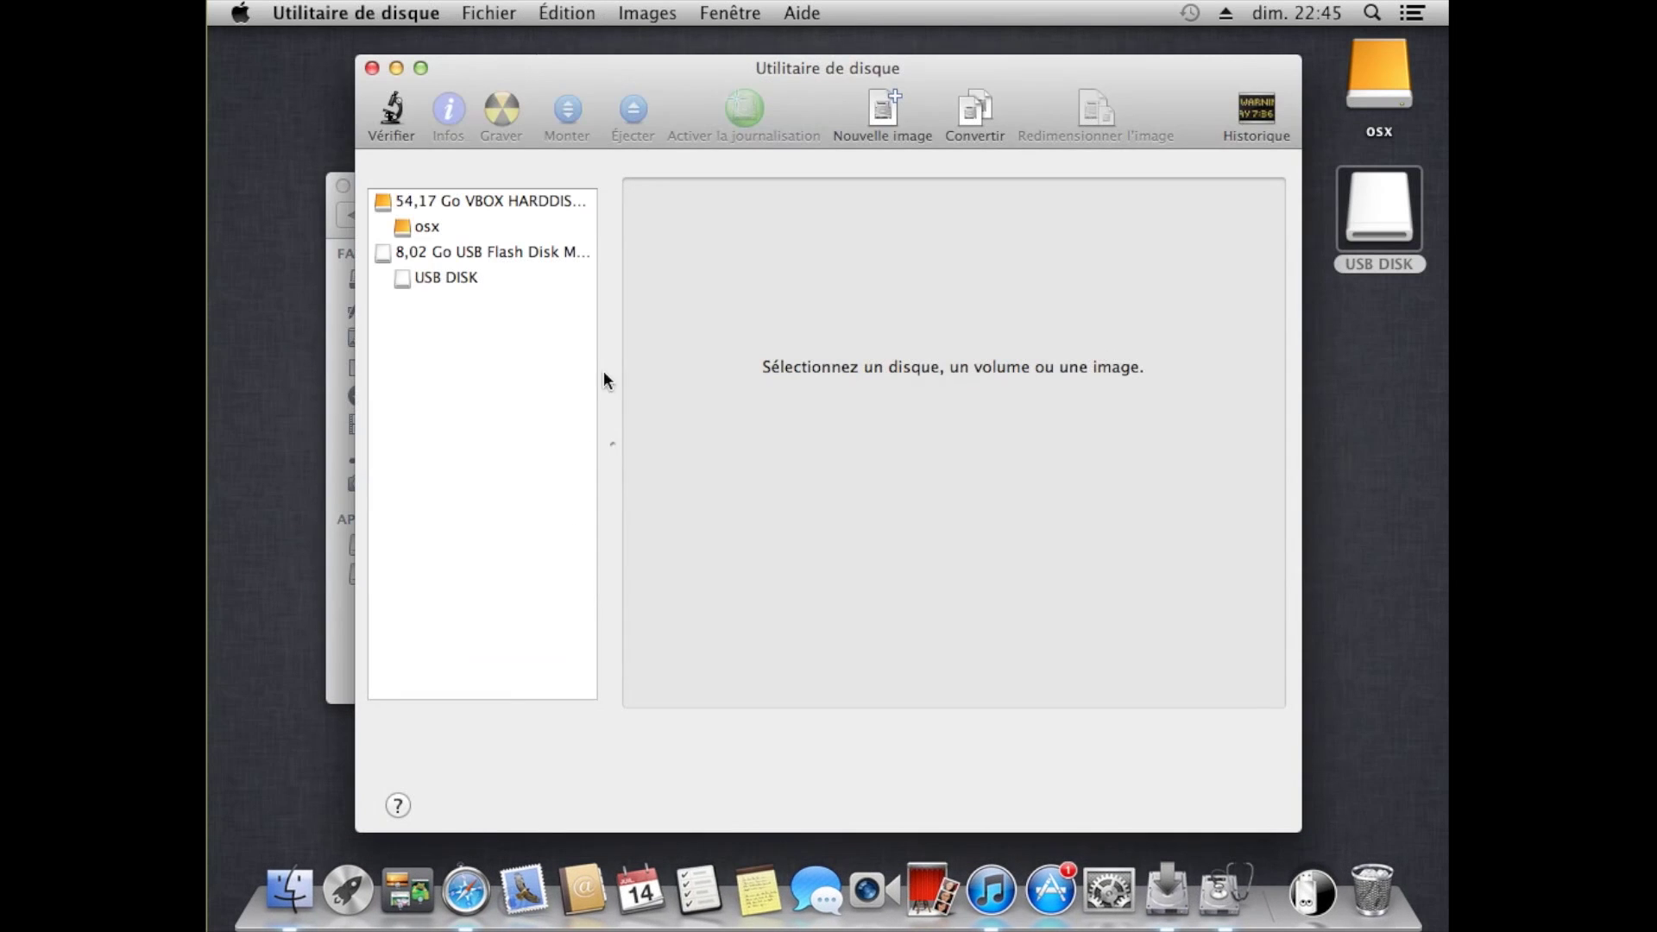
Erase the whole 8,02 Go USB Flash Disk with the format Mac OS étendu (journalisé), keeping the name Sans titre.
{"action": "left_click", "coordinate": [464, 254]}
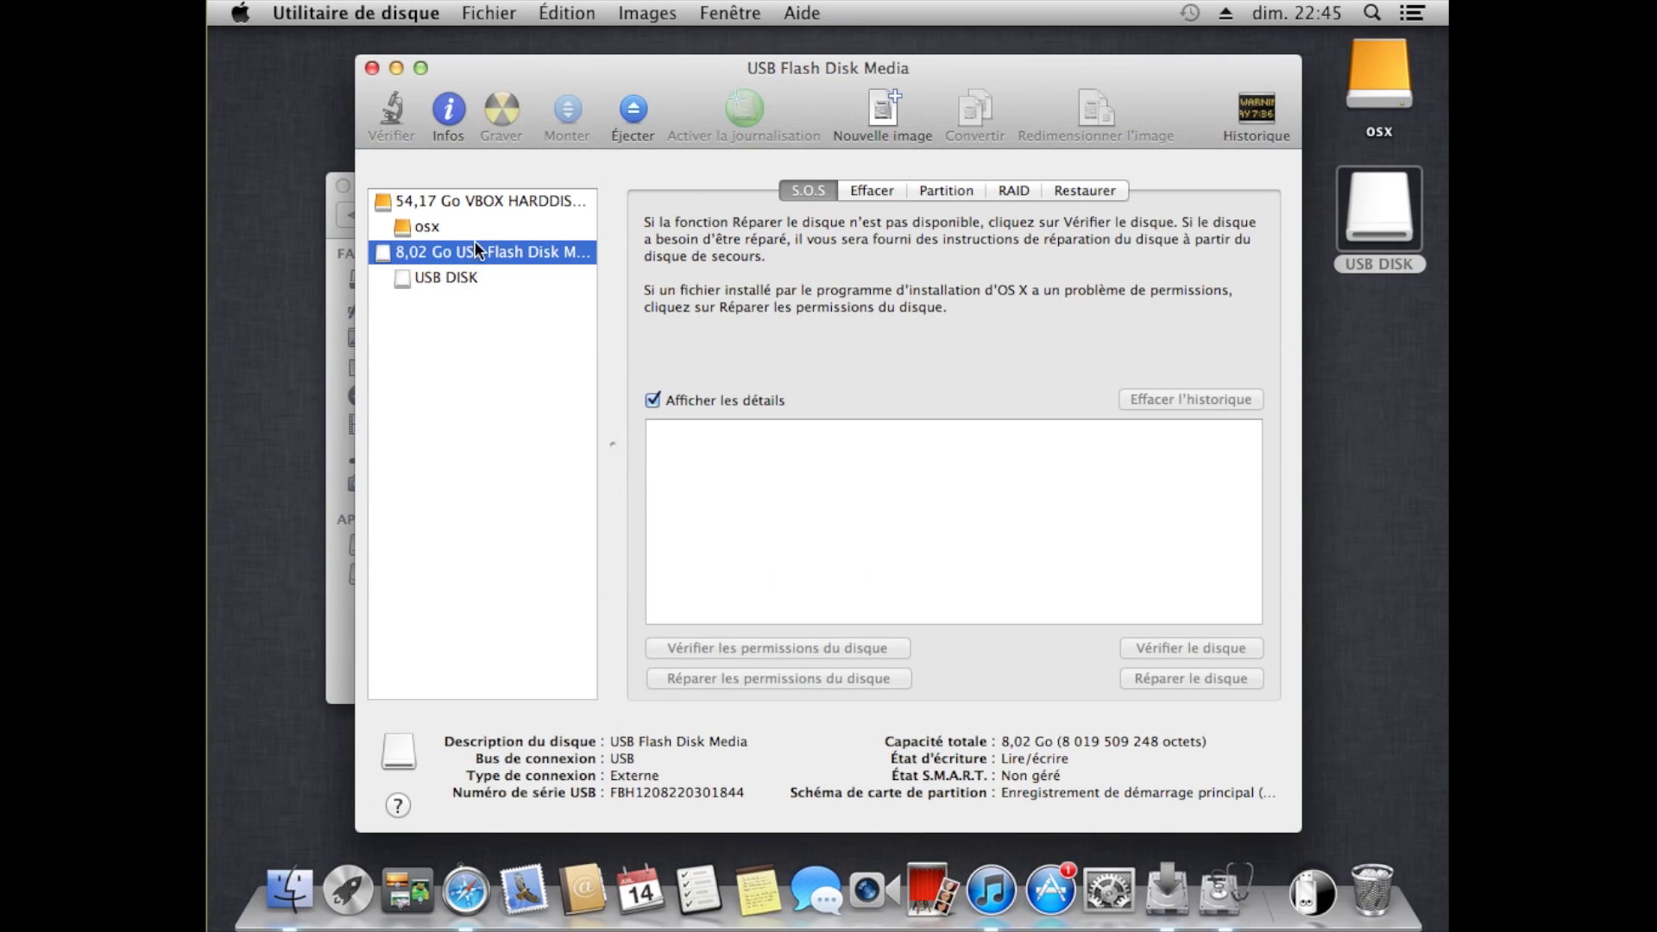
{"action": "left_click", "coordinate": [877, 189]}
{"action": "left_click", "coordinate": [1026, 433]}
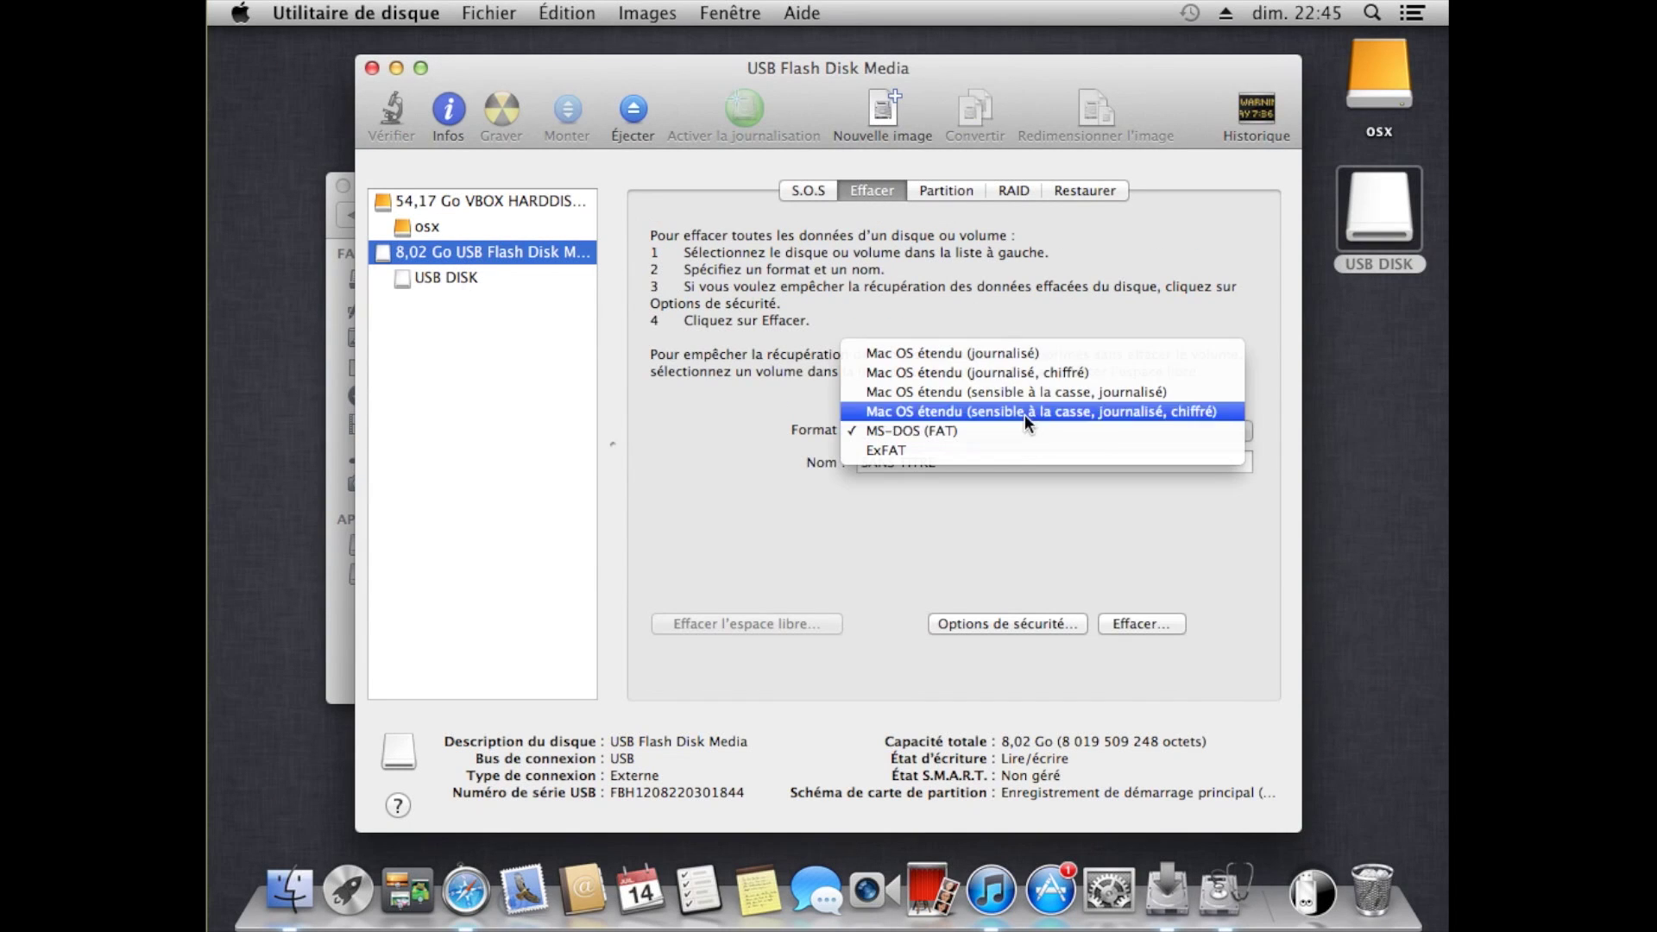
{"action": "left_click", "coordinate": [1058, 352]}
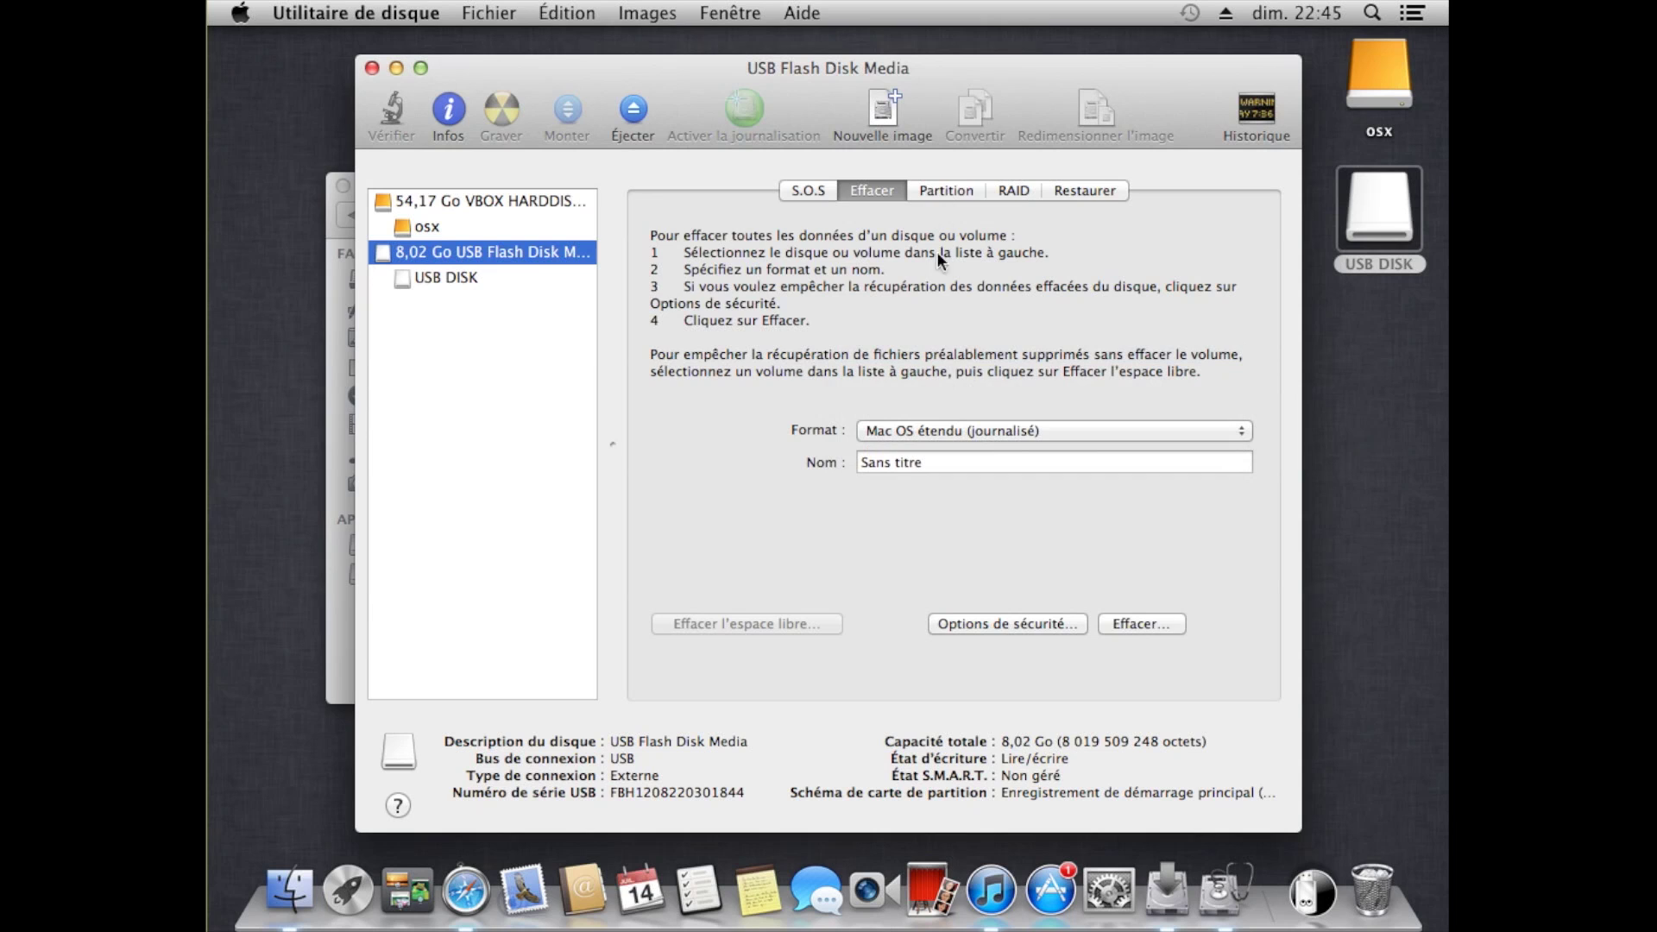
{"action": "left_click", "coordinate": [1146, 620]}
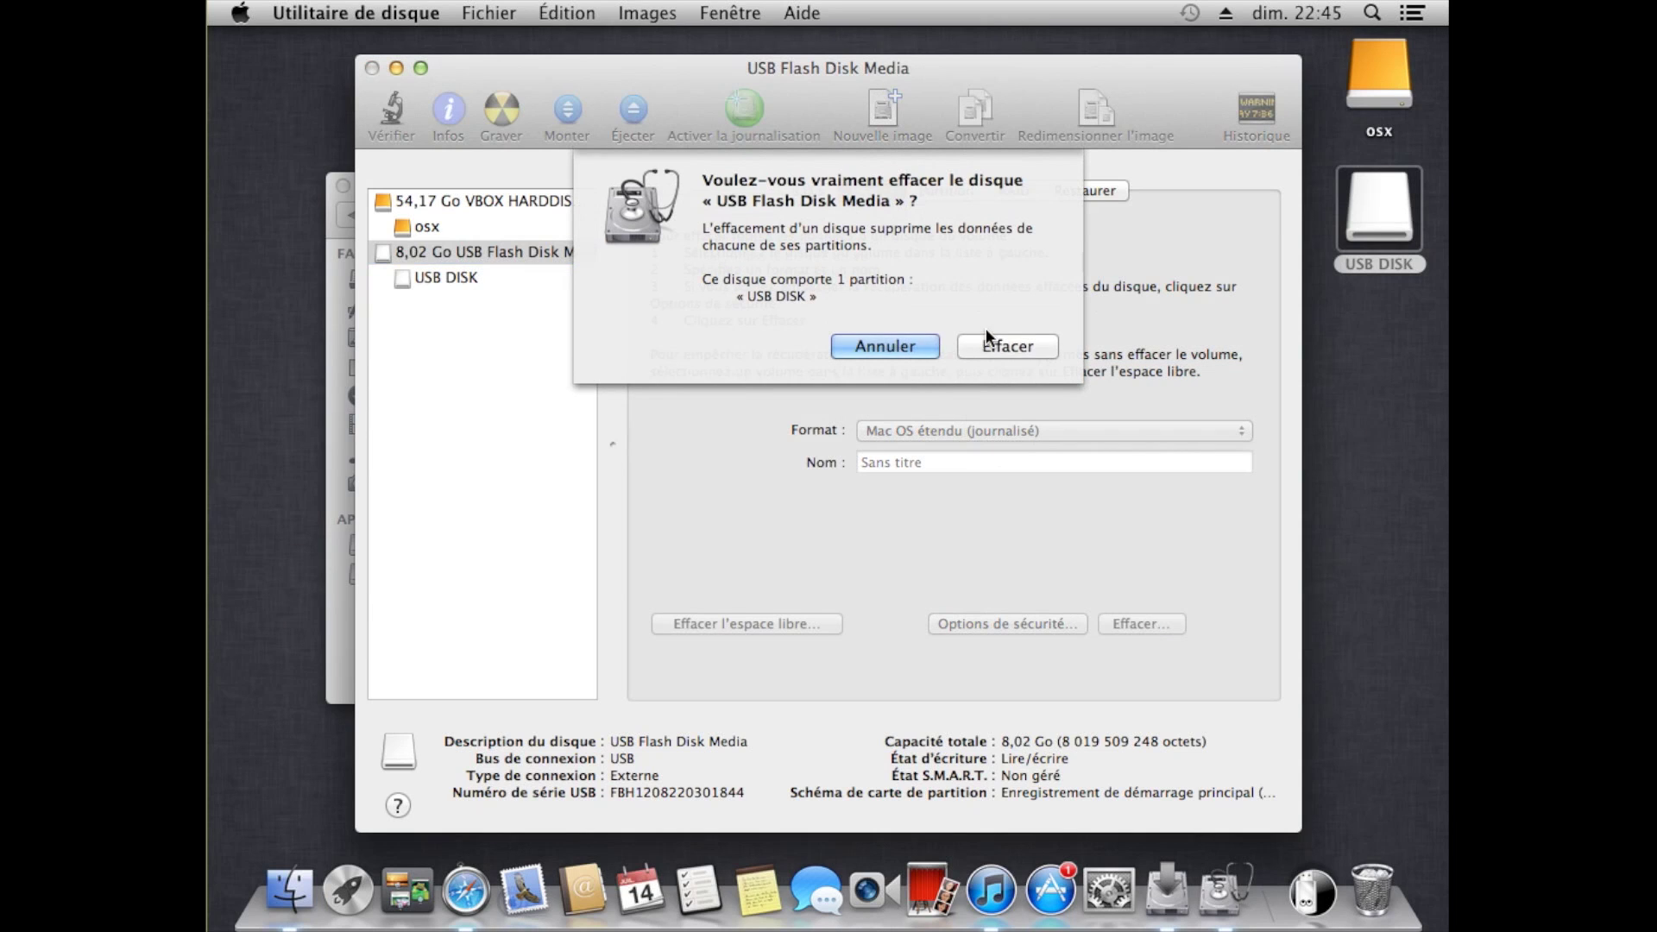
{"action": "left_click", "coordinate": [991, 343]}
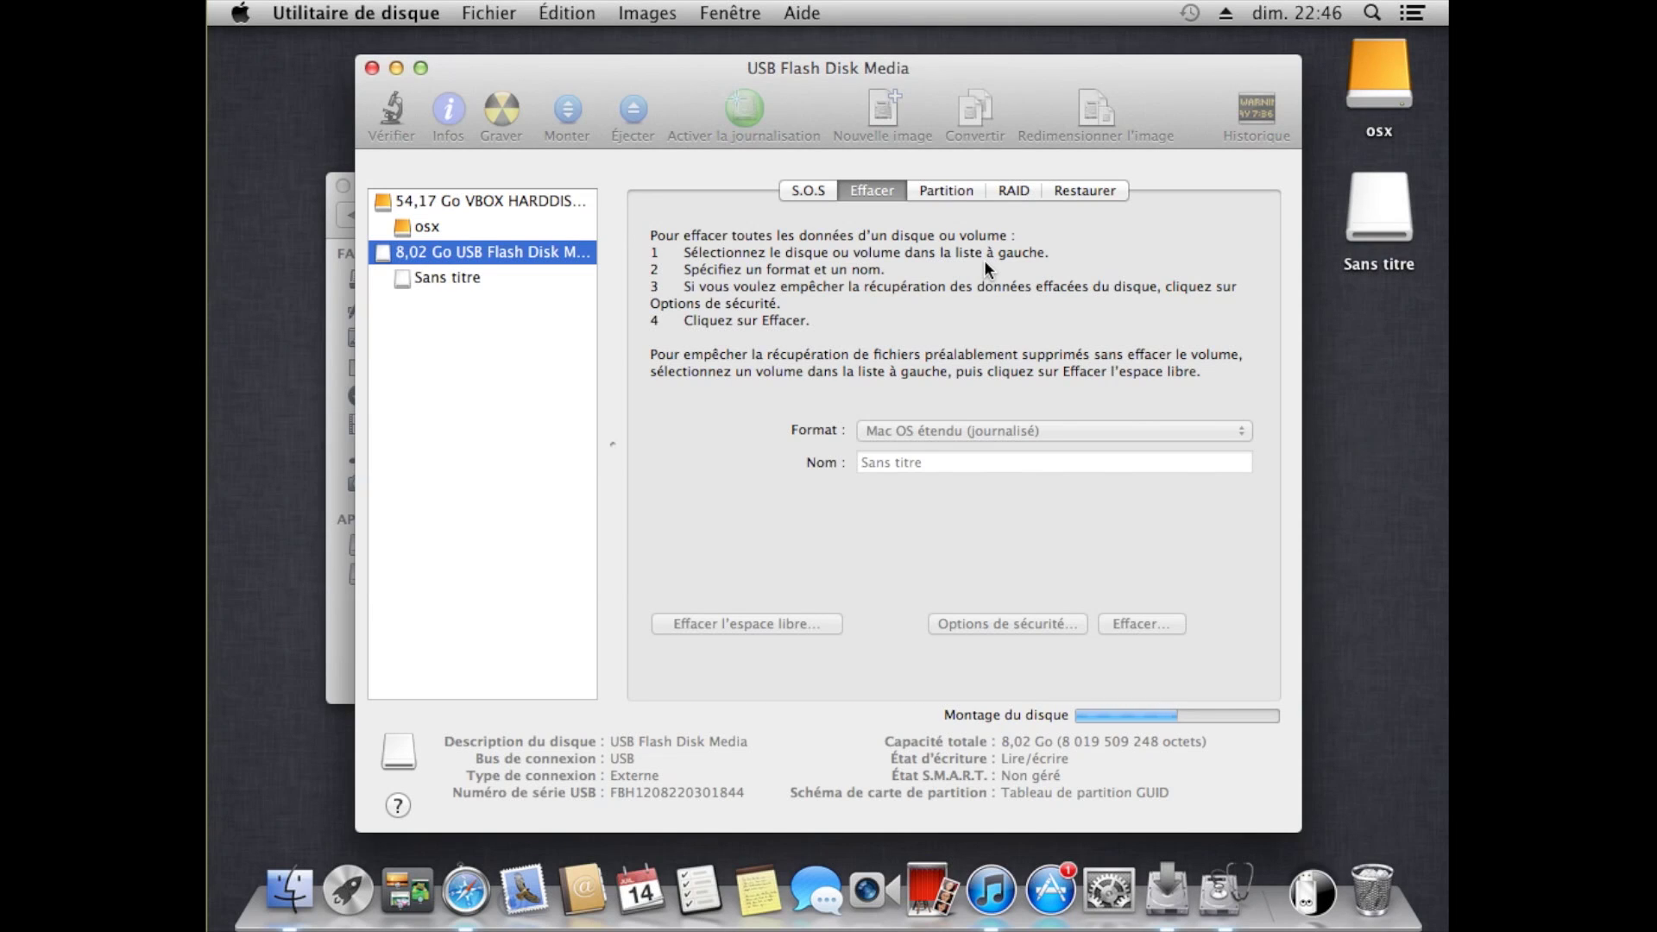
Define a single partition on the USB Flash Disk, formatted Mac OS étendu (journalisé) and named OSX USB.
{"action": "left_click", "coordinate": [922, 192]}
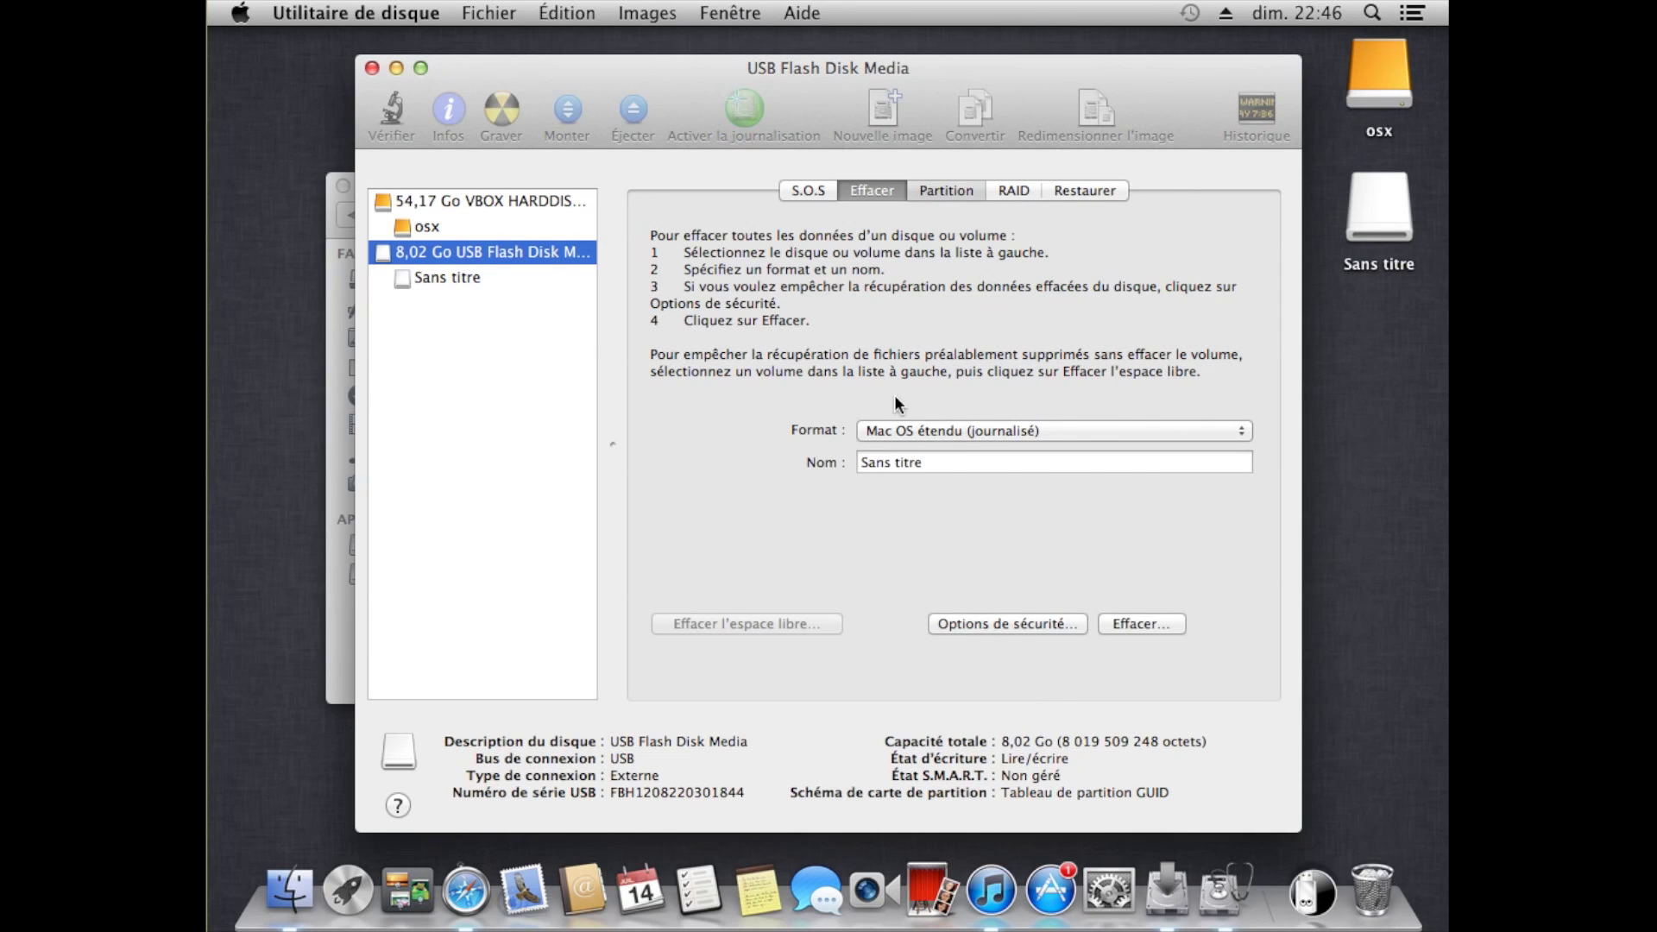
{"action": "left_click", "coordinate": [778, 272]}
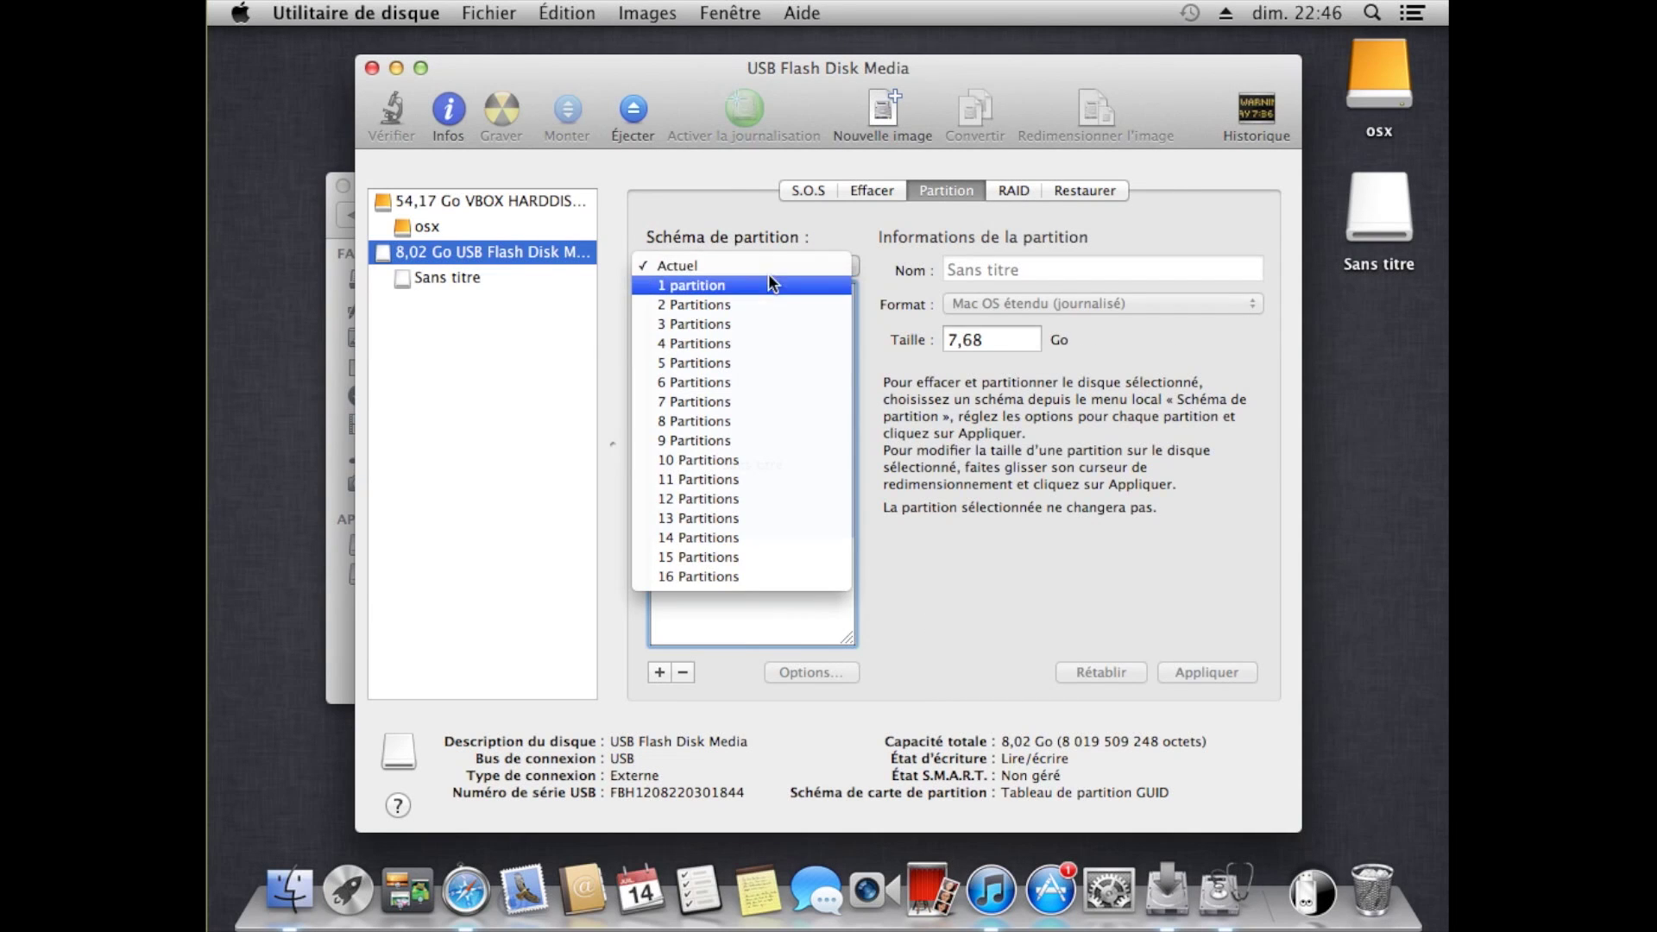
{"action": "left_click", "coordinate": [742, 288]}
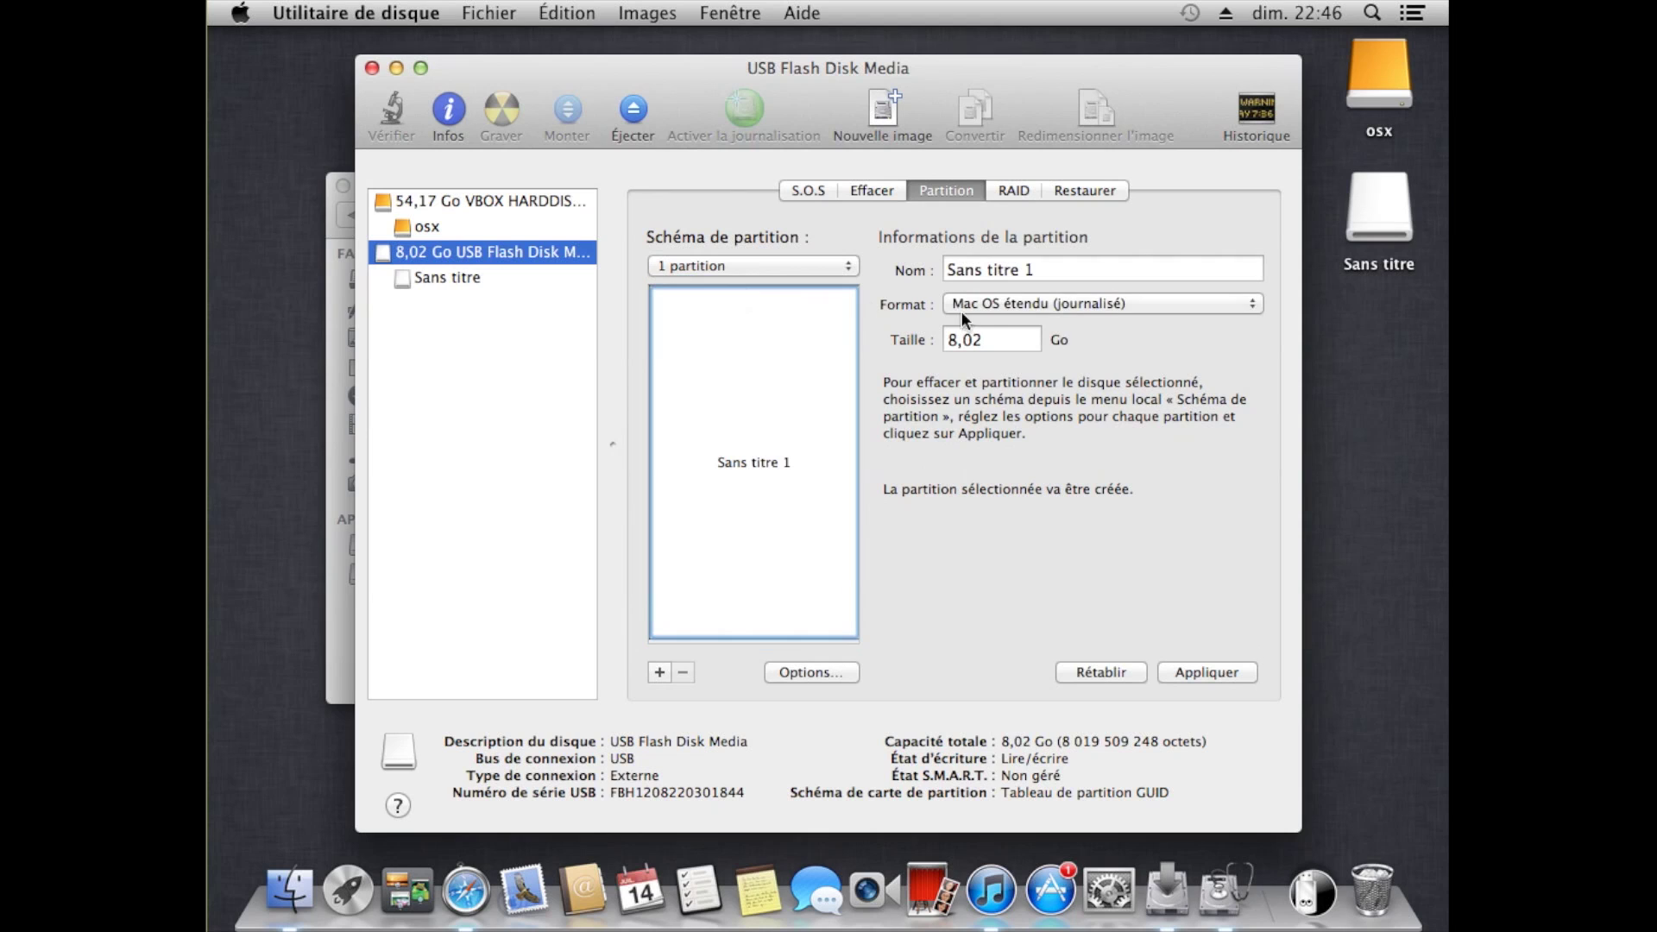
{"action": "left_click", "coordinate": [1006, 304]}
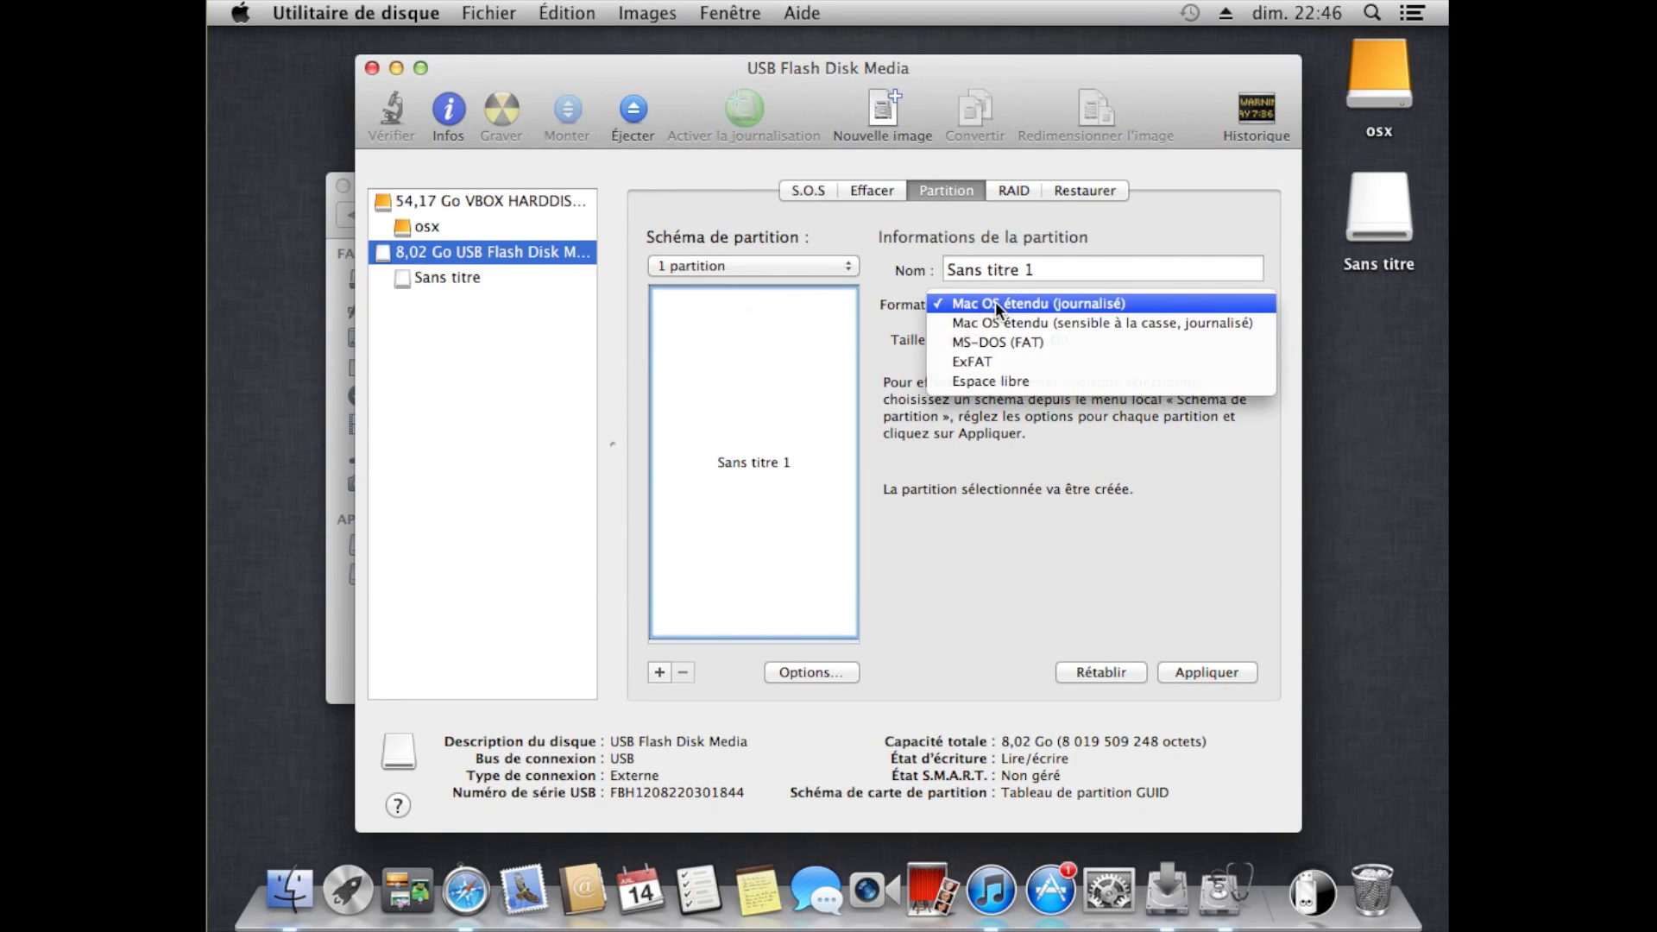
{"action": "left_click", "coordinate": [998, 302]}
{"action": "left_click_drag", "start_coordinate": [1049, 268], "coordinate": [887, 274]}
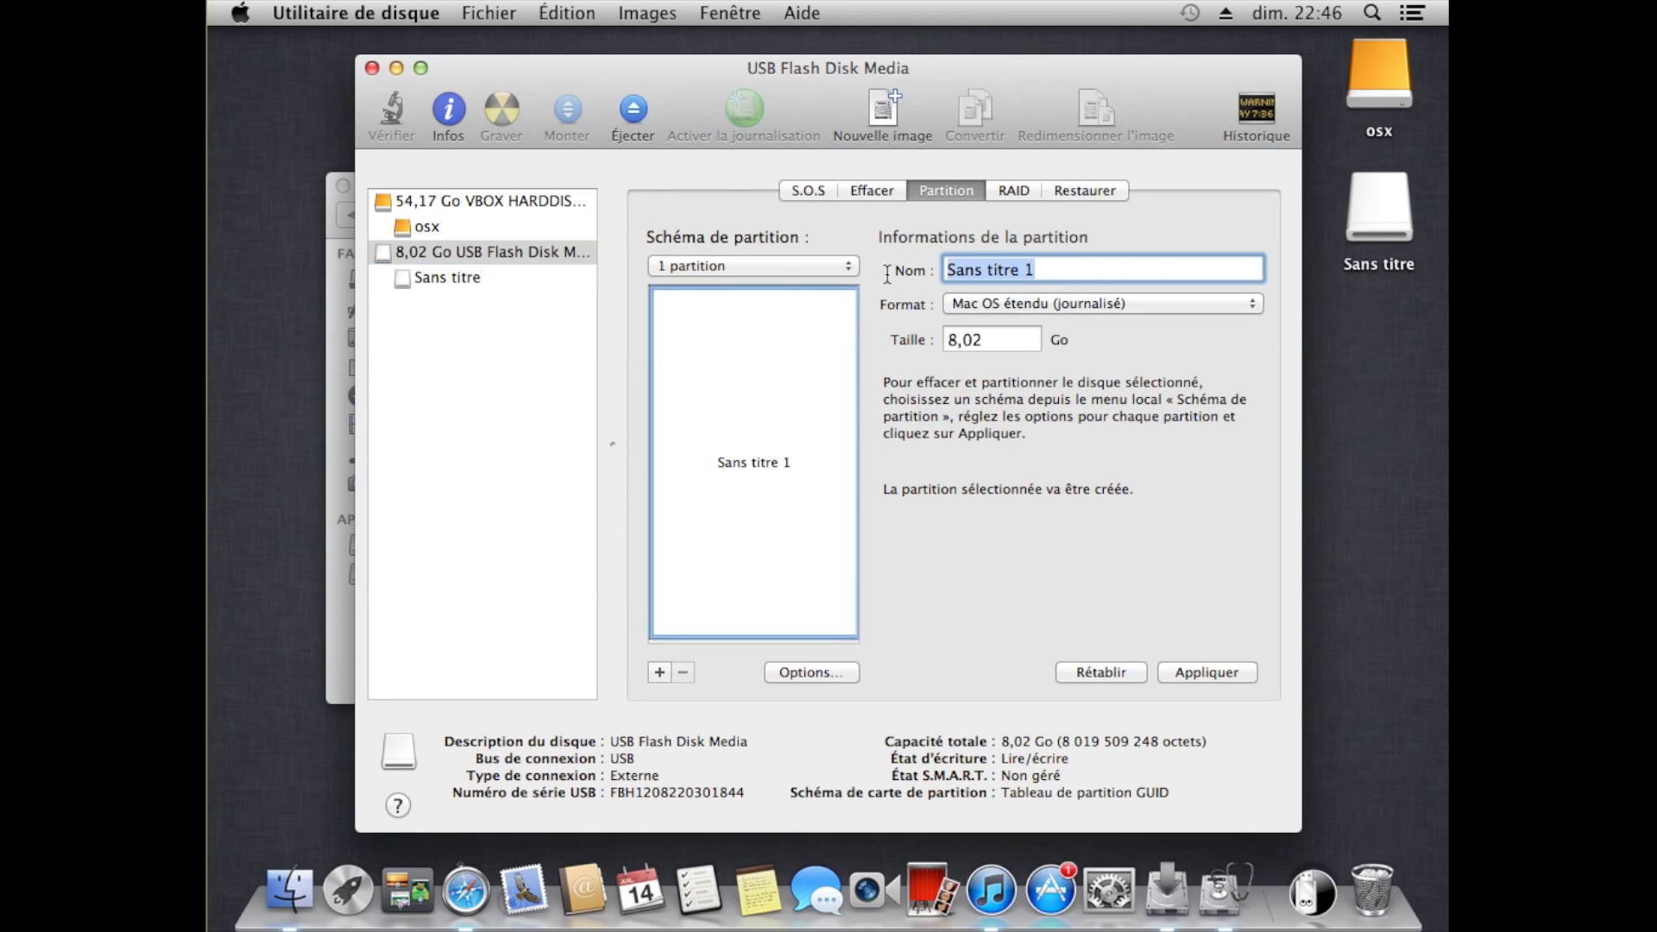
{"action": "type", "text": "OSX"}
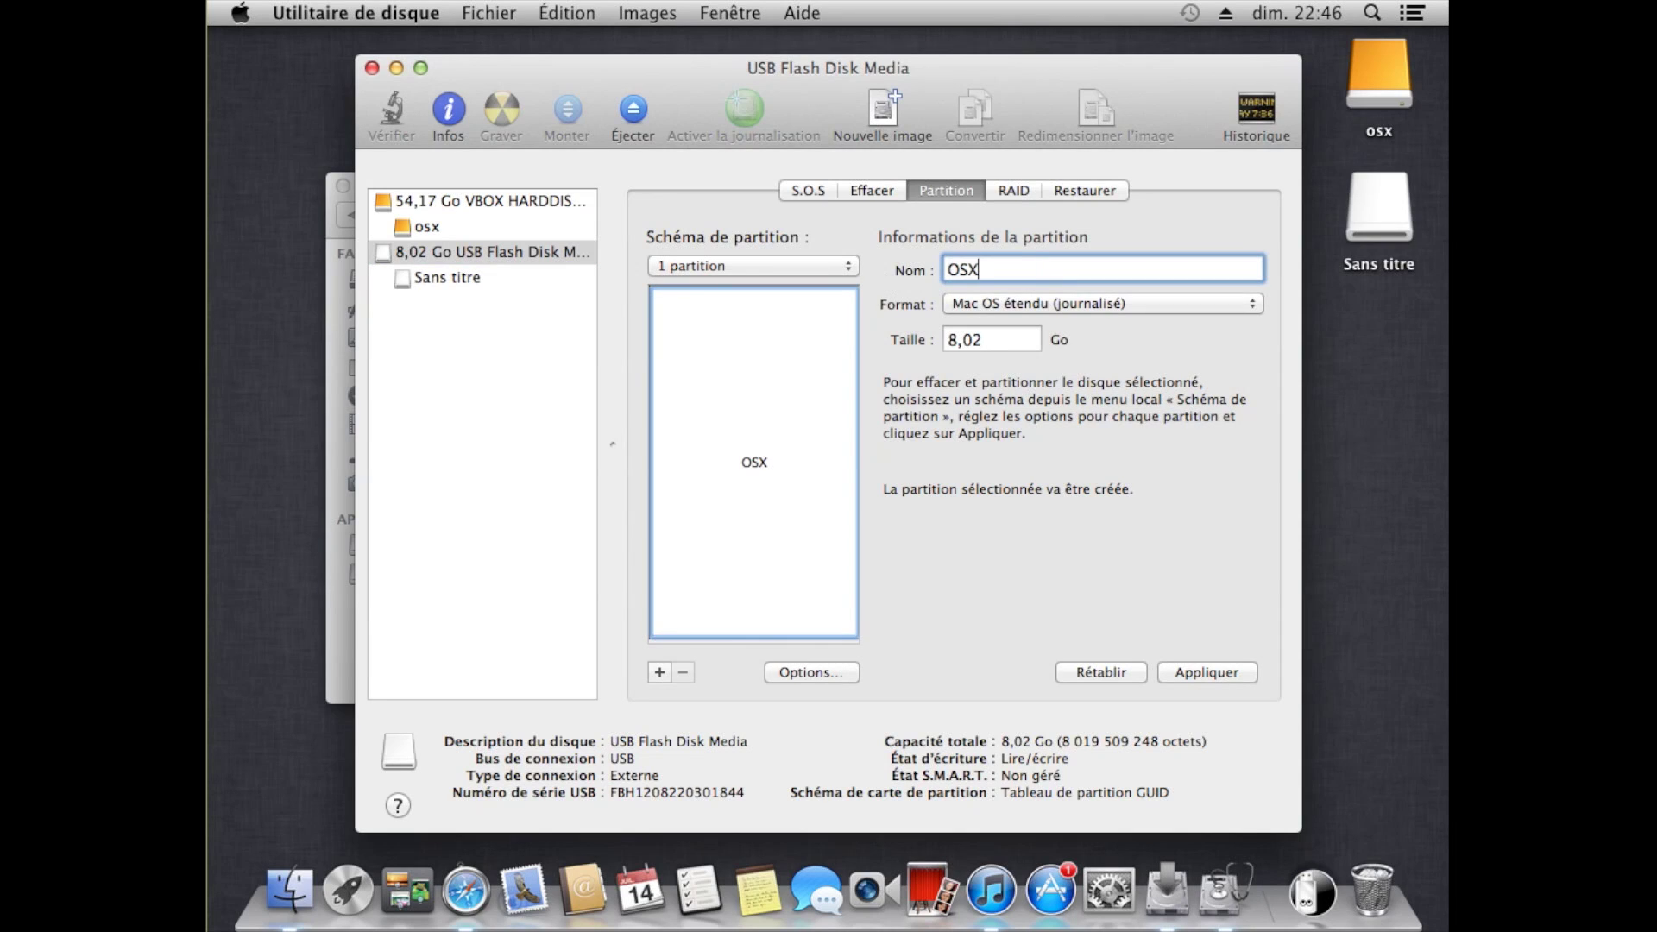
{"action": "type", "text": " USB"}
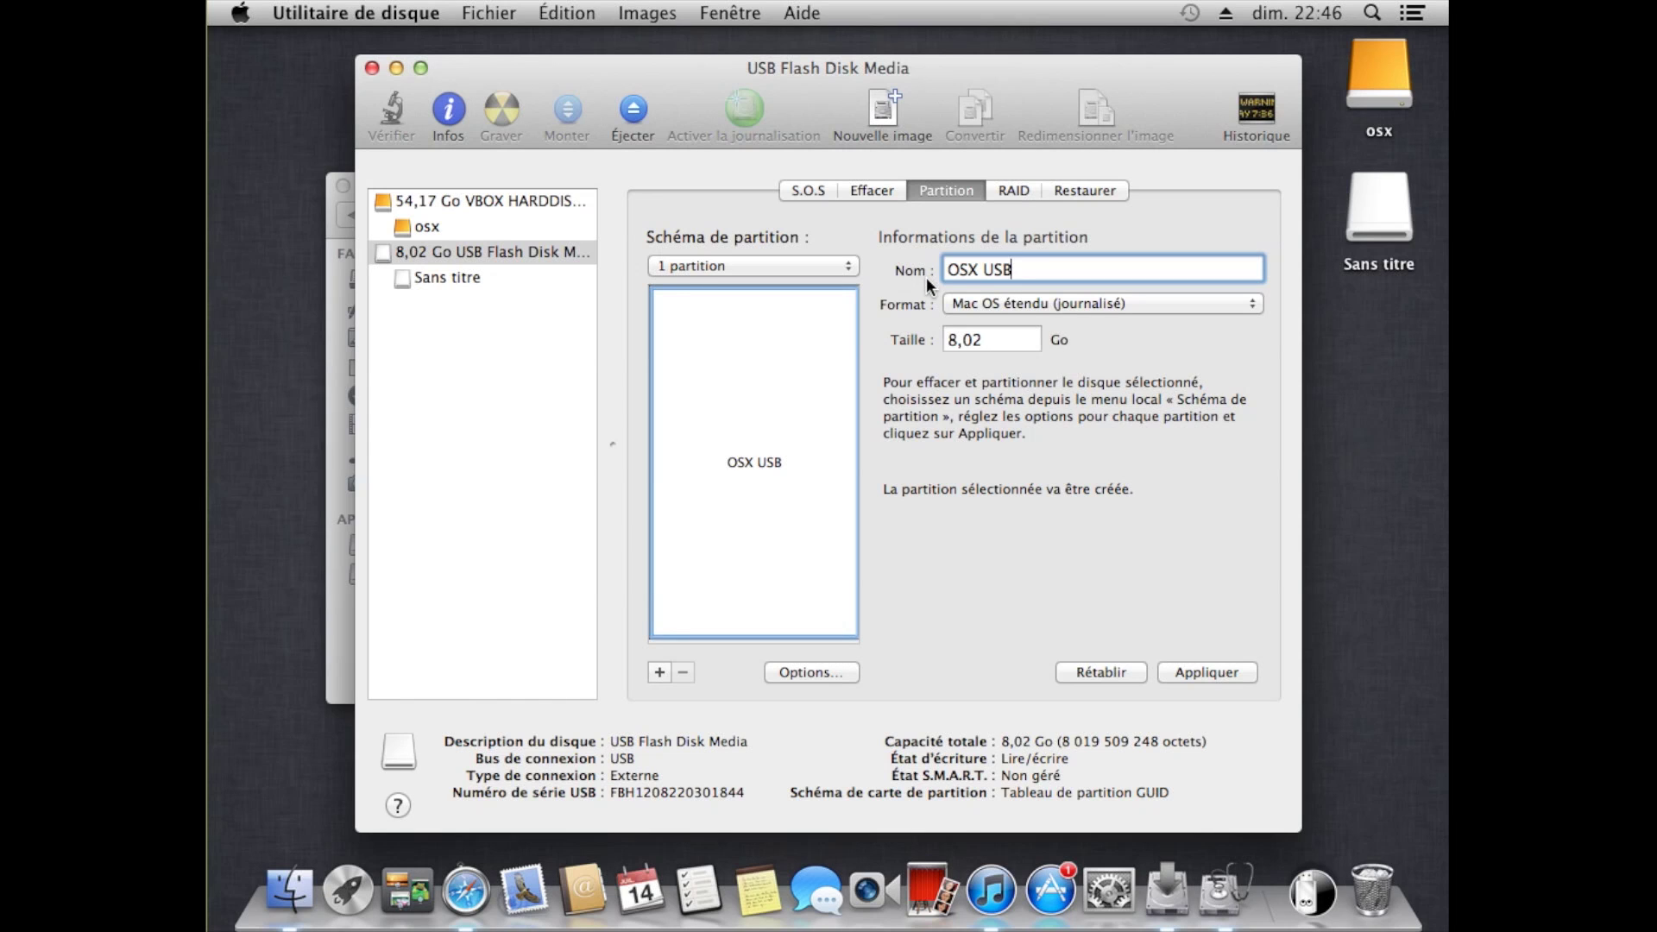
Set the partition scheme to Enregistrement de démarrage principal (MBR) and apply the partitioning to the USB Flash Disk.
{"action": "left_click", "coordinate": [805, 674]}
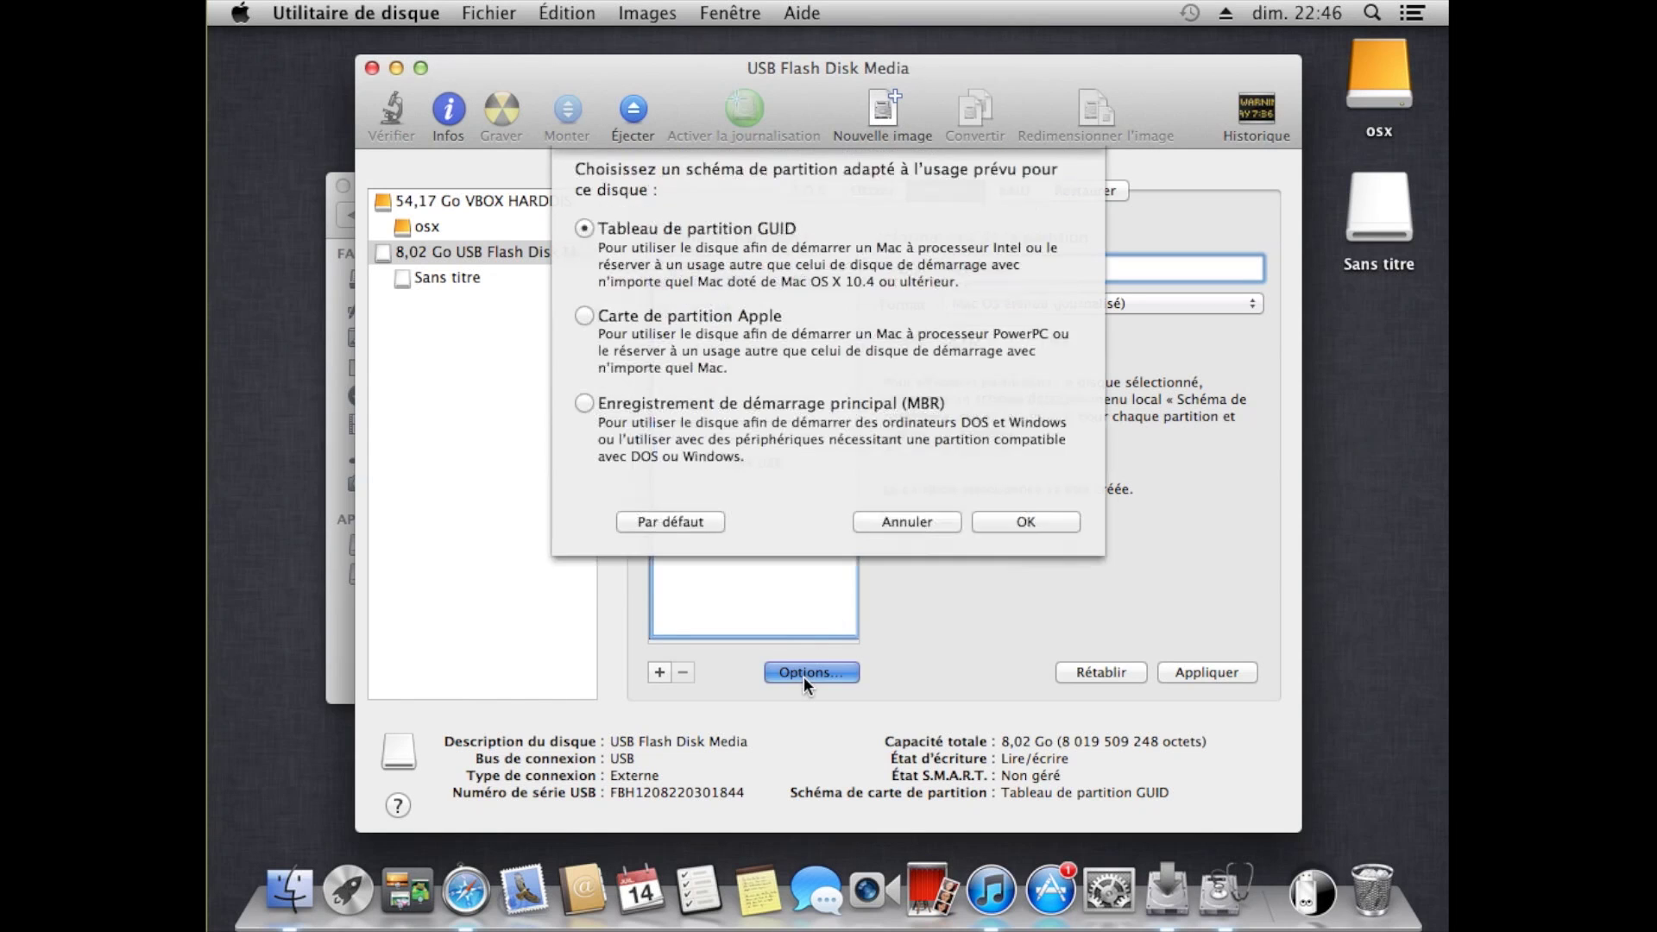
{"action": "left_click", "coordinate": [851, 417]}
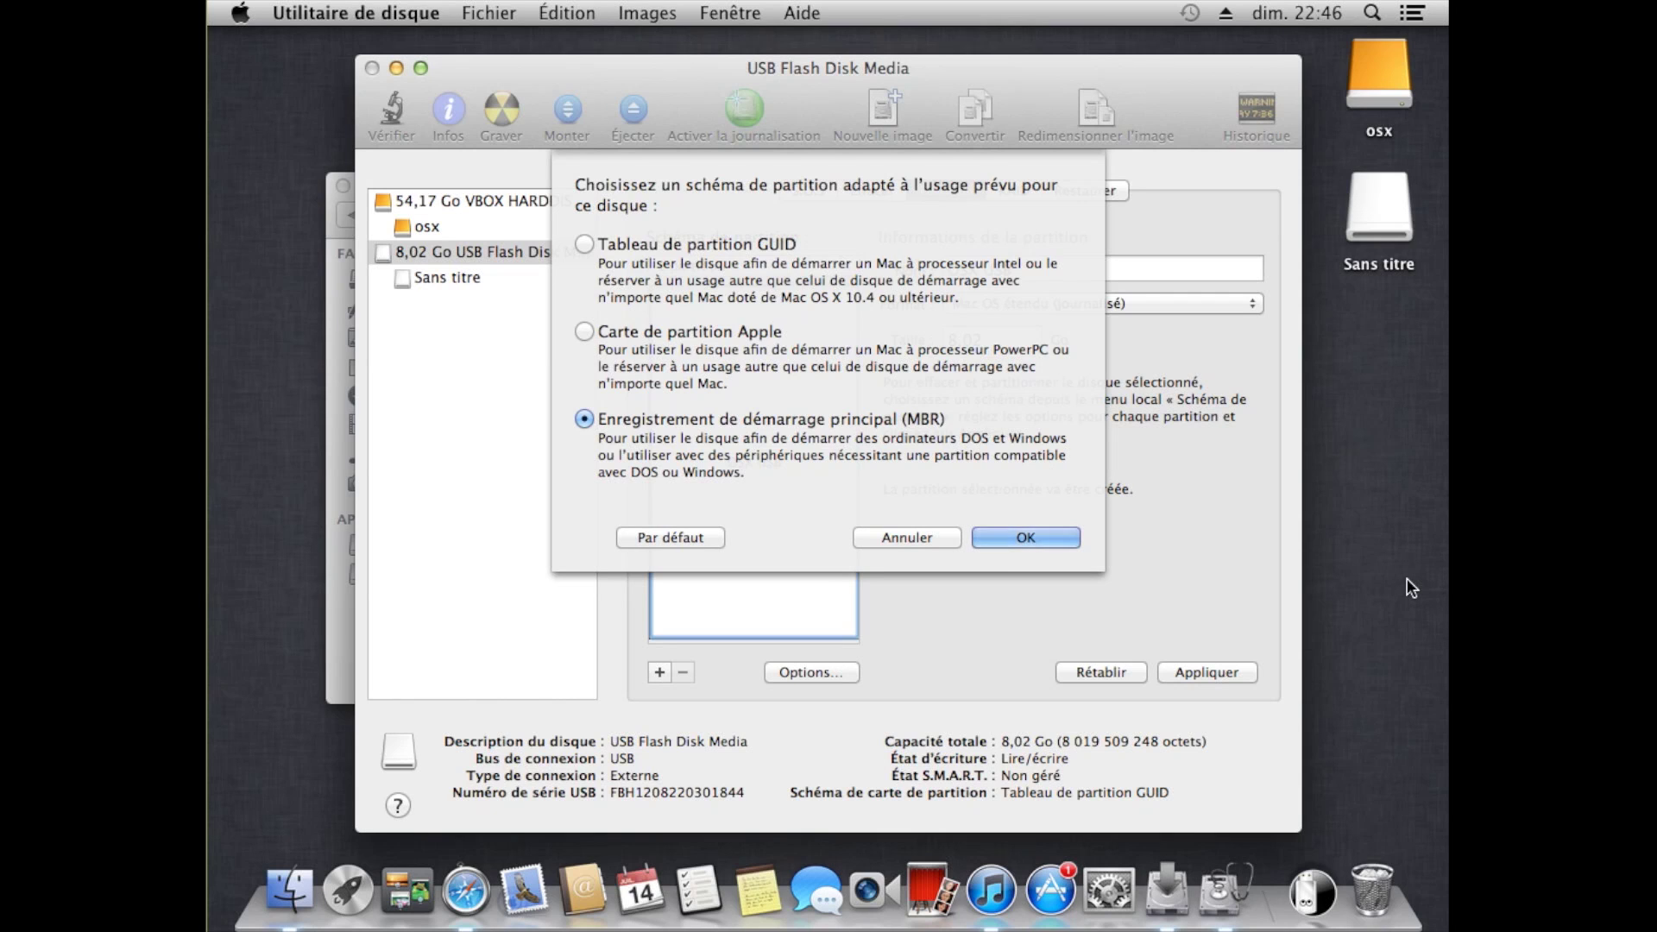
{"action": "left_click", "coordinate": [1013, 535]}
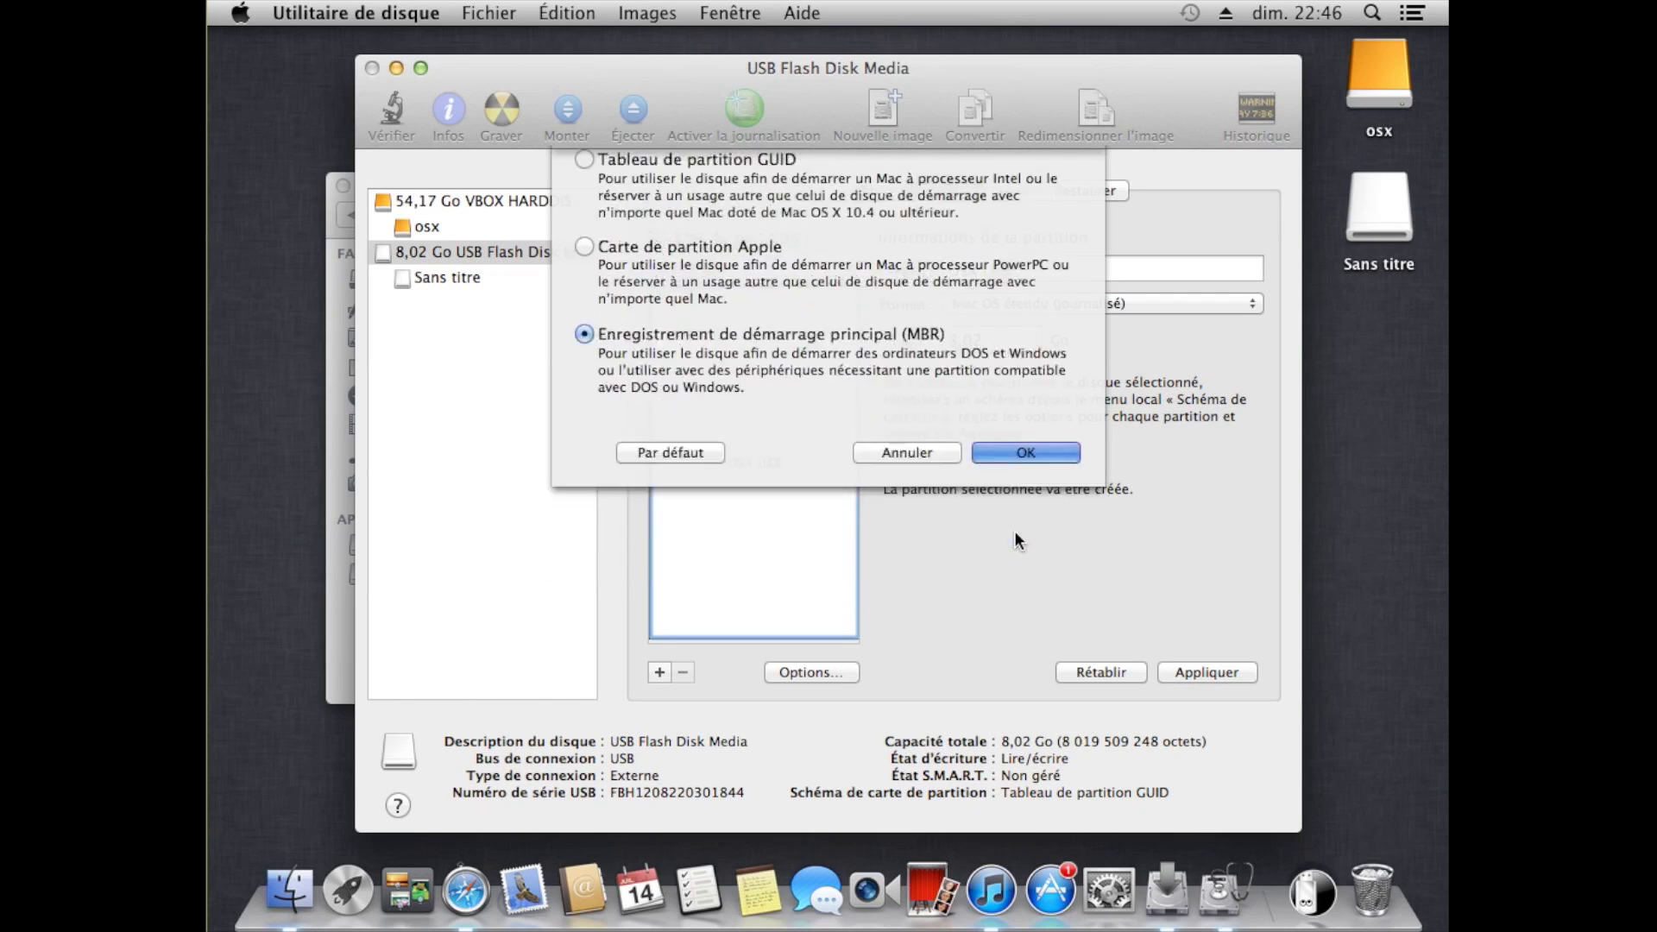
{"action": "left_click", "coordinate": [1238, 671]}
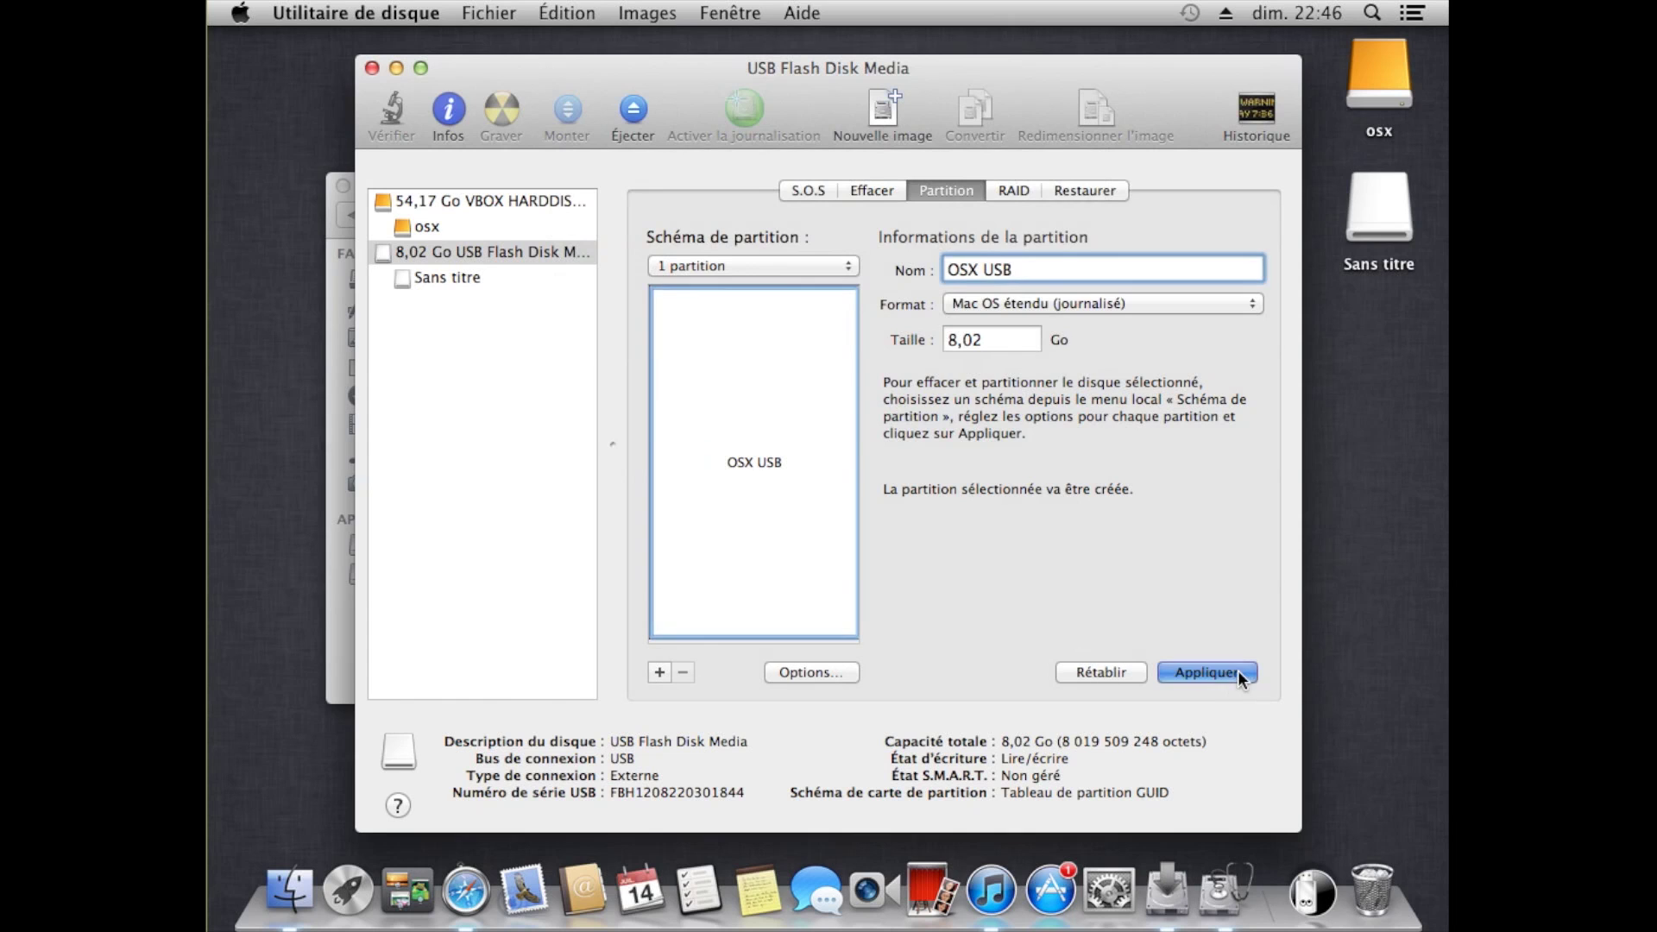
{"action": "left_click", "coordinate": [1008, 397]}
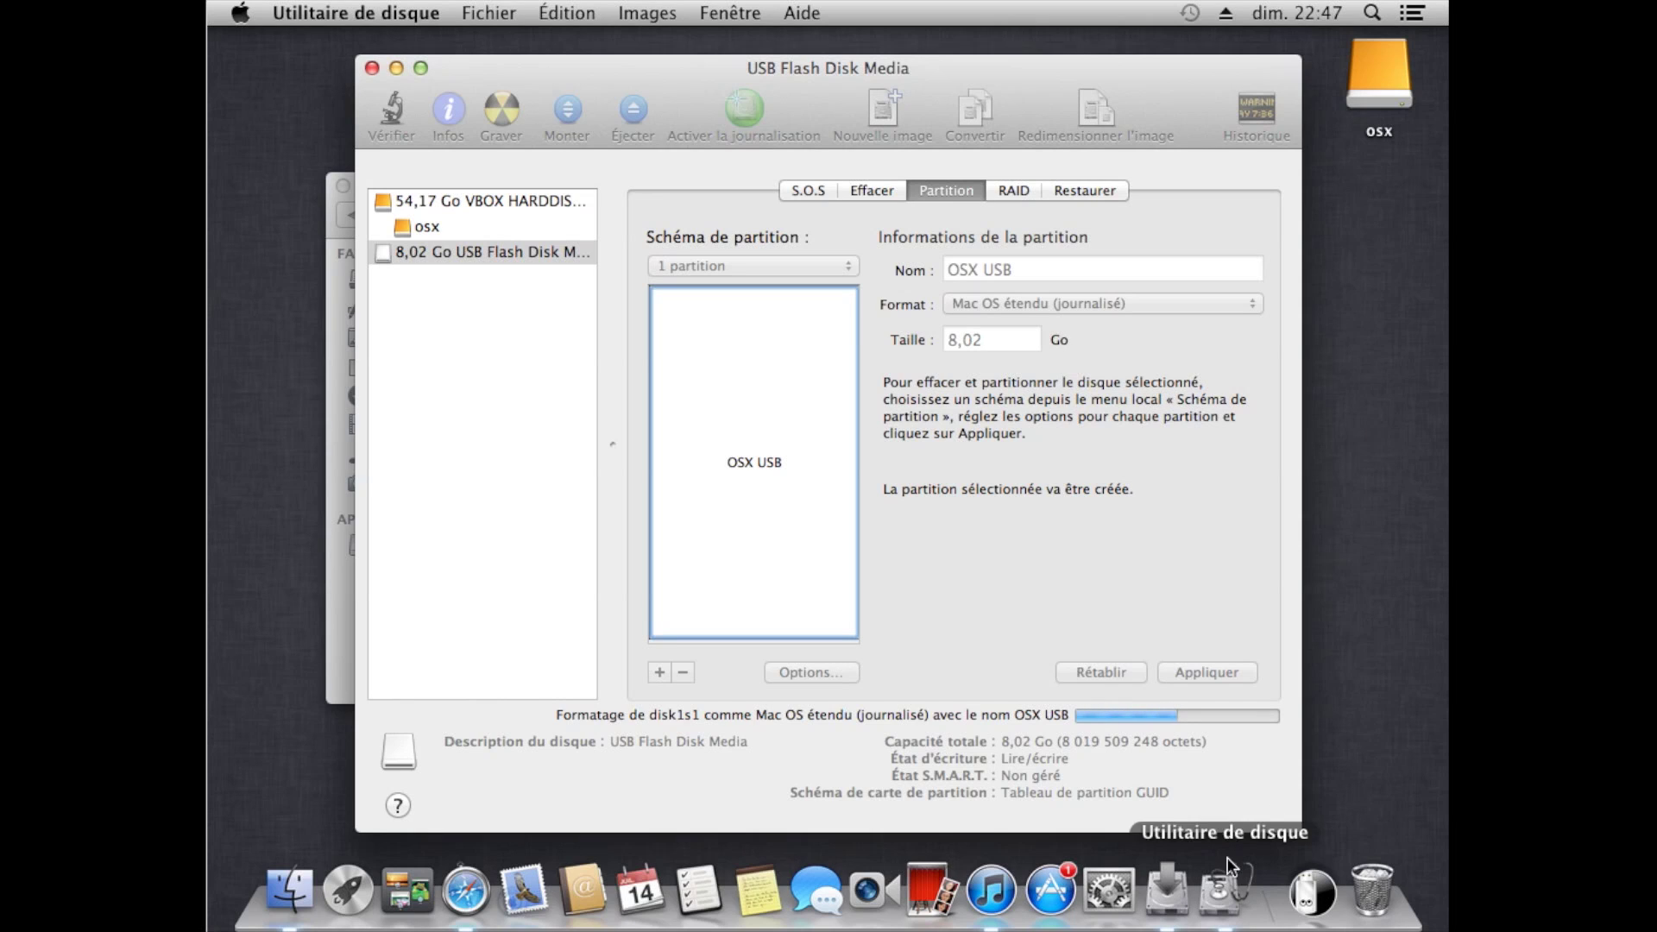
Switch to the App Store, check the purchases list for OS X Mountain Lion, and close the store window.
{"action": "left_click", "coordinate": [1052, 891]}
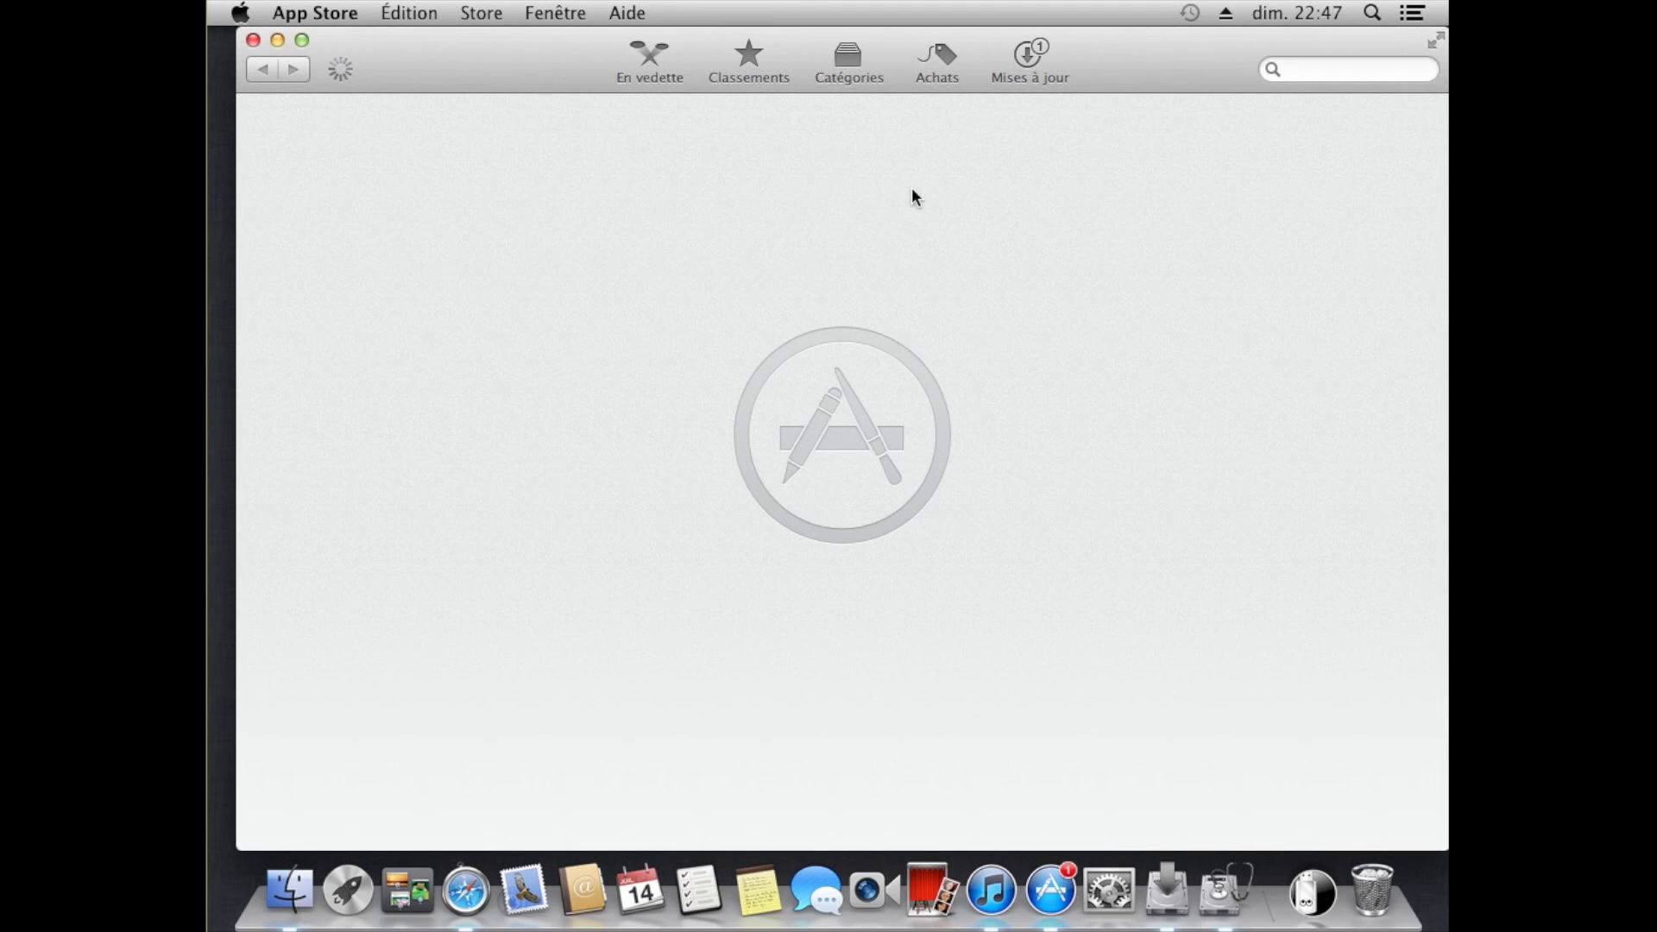
{"action": "left_click", "coordinate": [941, 62]}
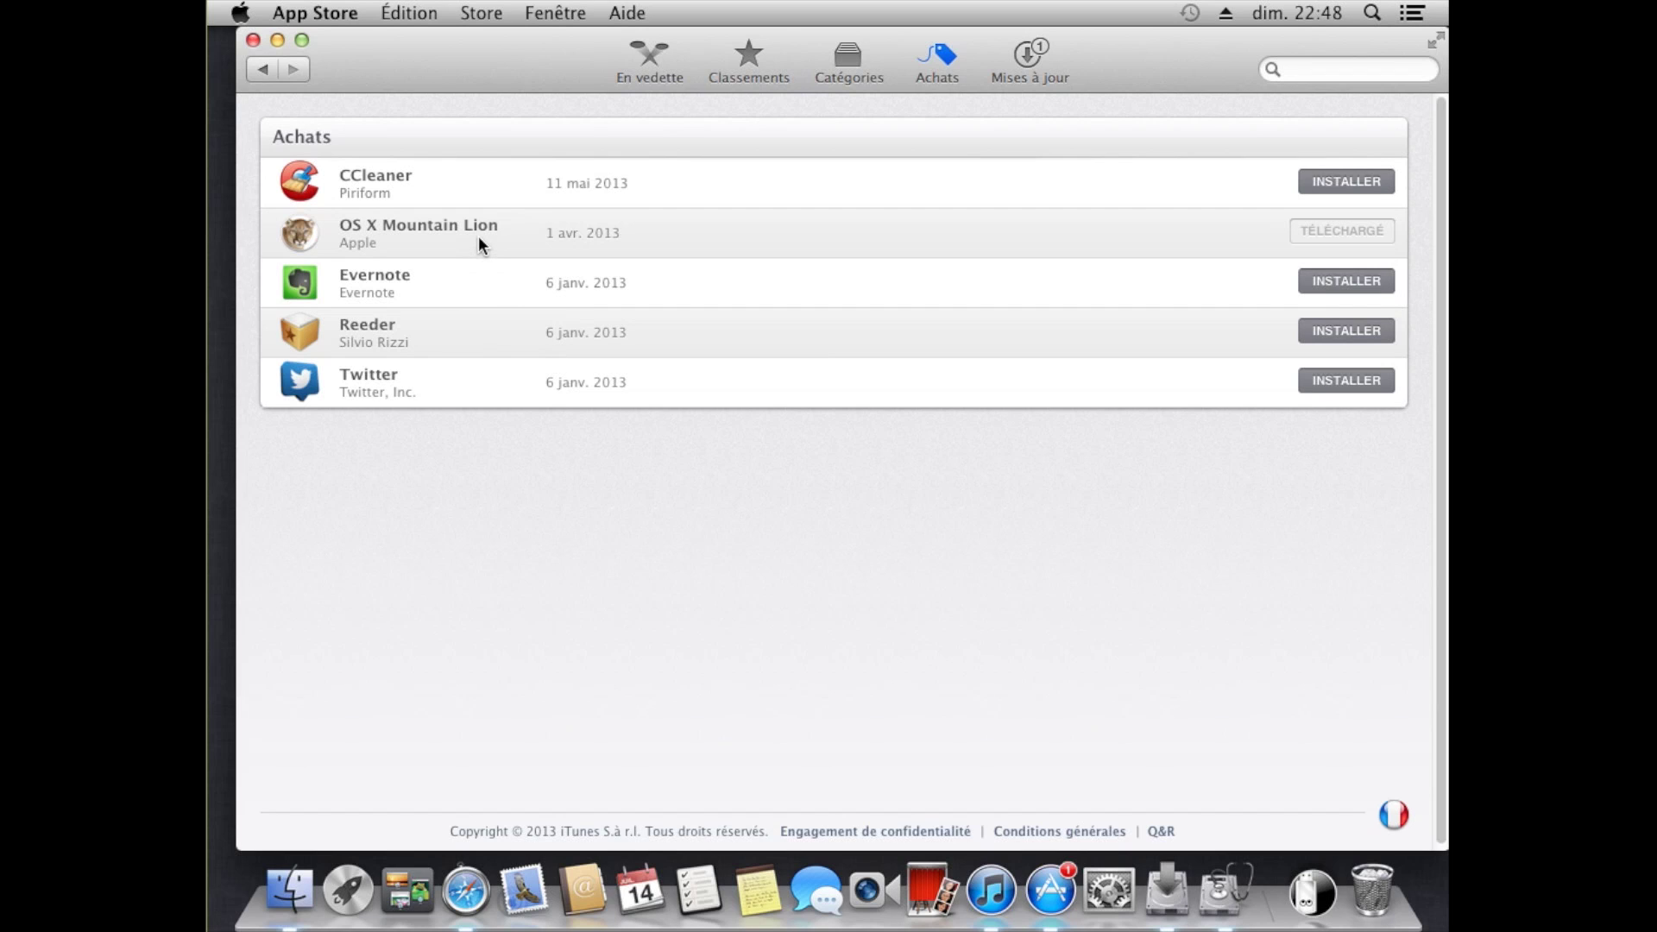
{"action": "left_click", "coordinate": [253, 42]}
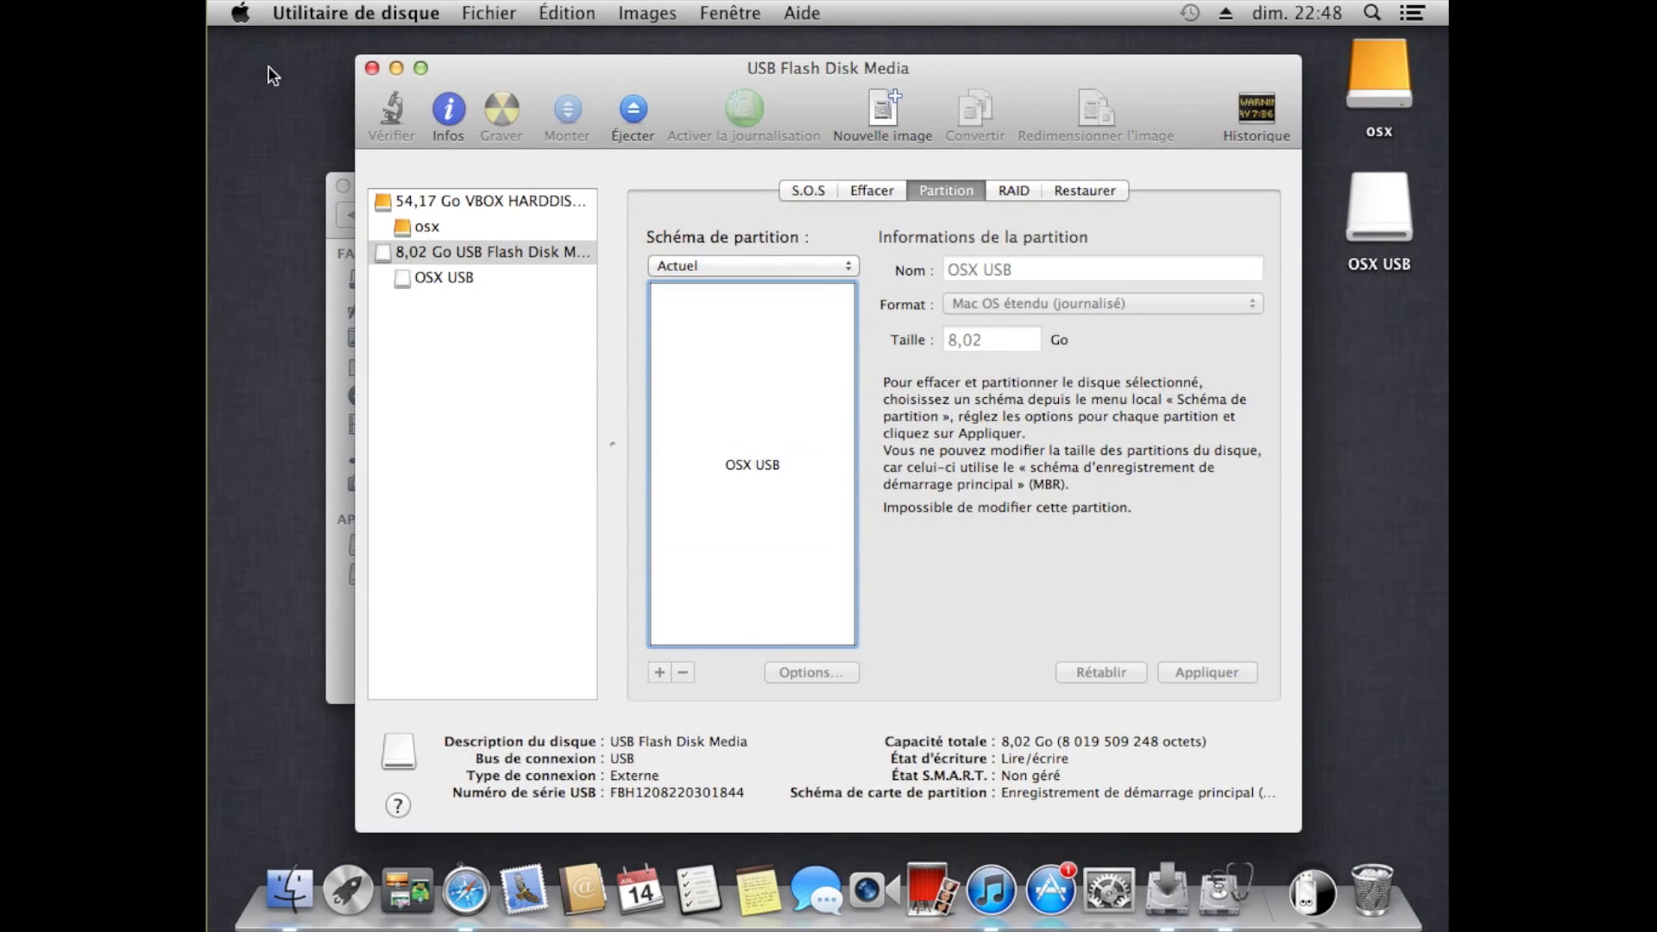
Close the Disk Utility and Finder windows and advance the UniBeast installer to its Lisez-moi page.
{"action": "left_click", "coordinate": [372, 67]}
{"action": "left_click", "coordinate": [343, 186]}
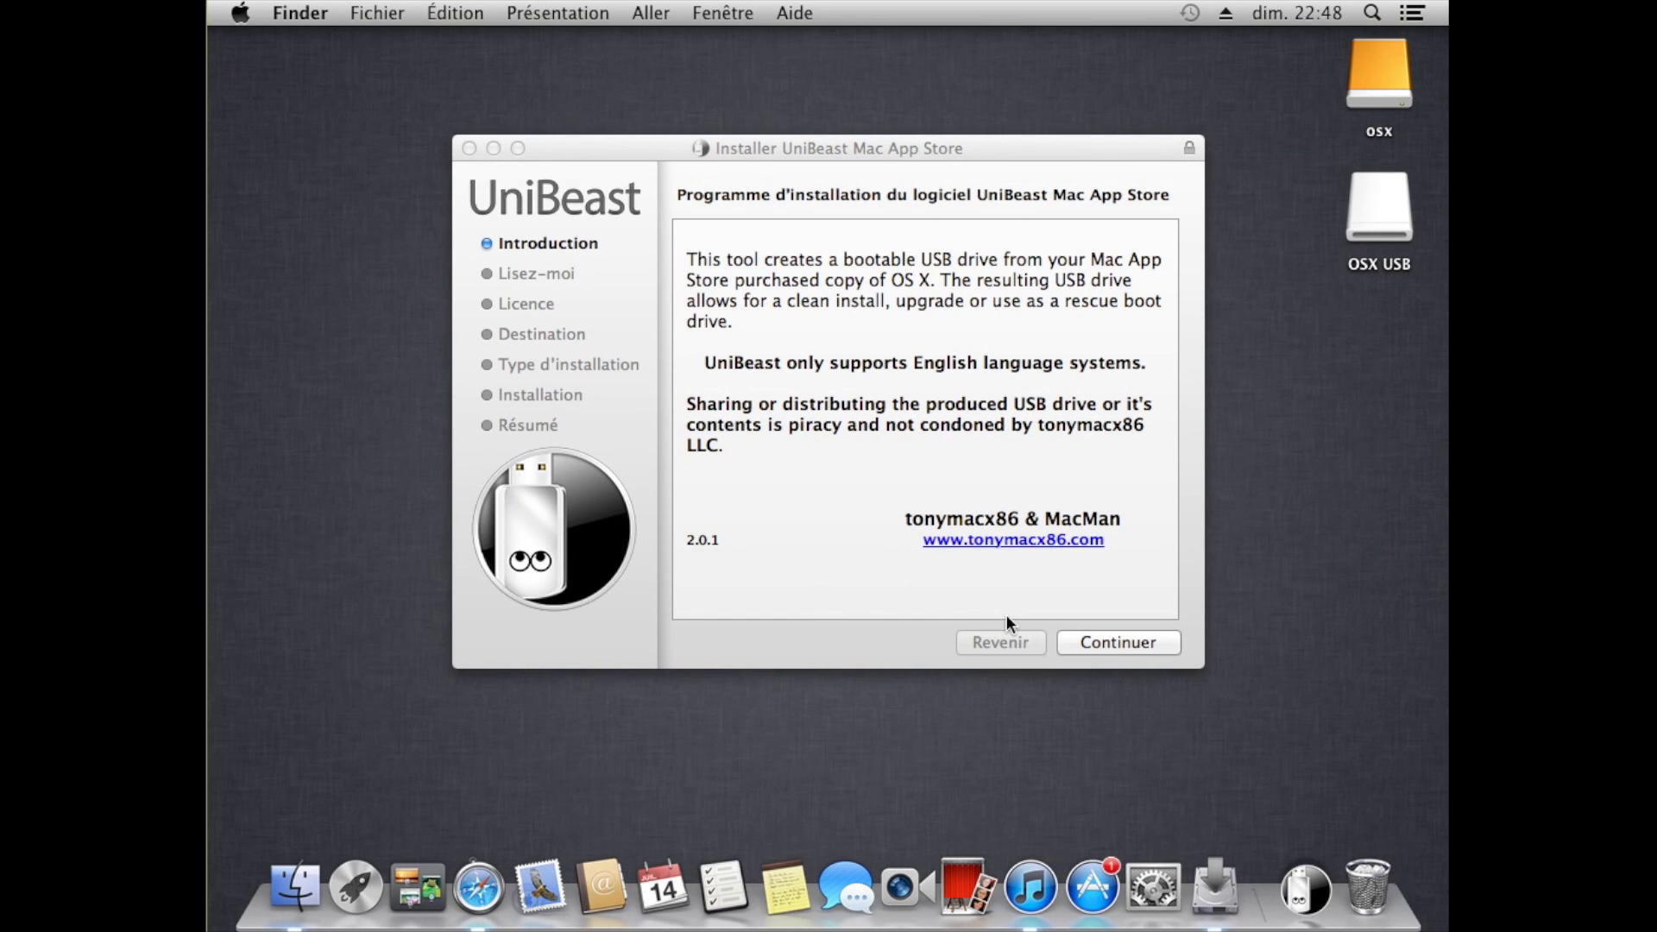
{"action": "left_click", "coordinate": [1115, 645]}
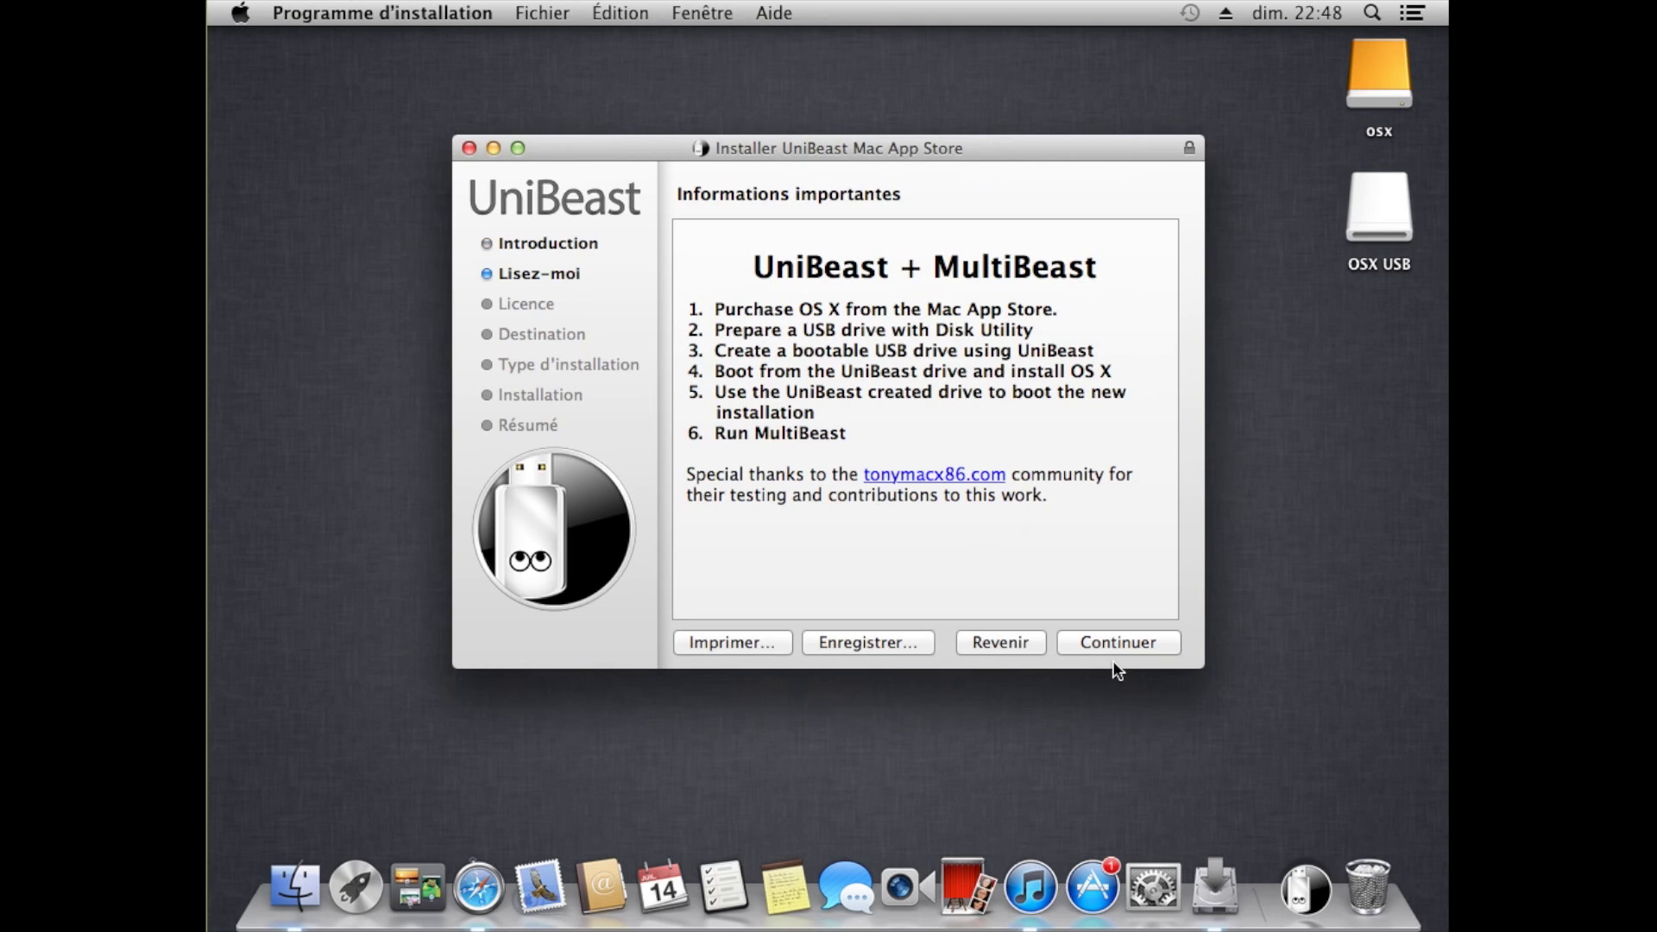
Examine the numbered UniBeast + MultiBeast instructions on the Lisez-moi page, from purchasing OS X to running MultiBeast.
{"action": "left_click_drag", "start_coordinate": [721, 310], "coordinate": [958, 313]}
{"action": "left_click", "coordinate": [991, 457]}
{"action": "left_click_drag", "start_coordinate": [1034, 329], "coordinate": [715, 328]}
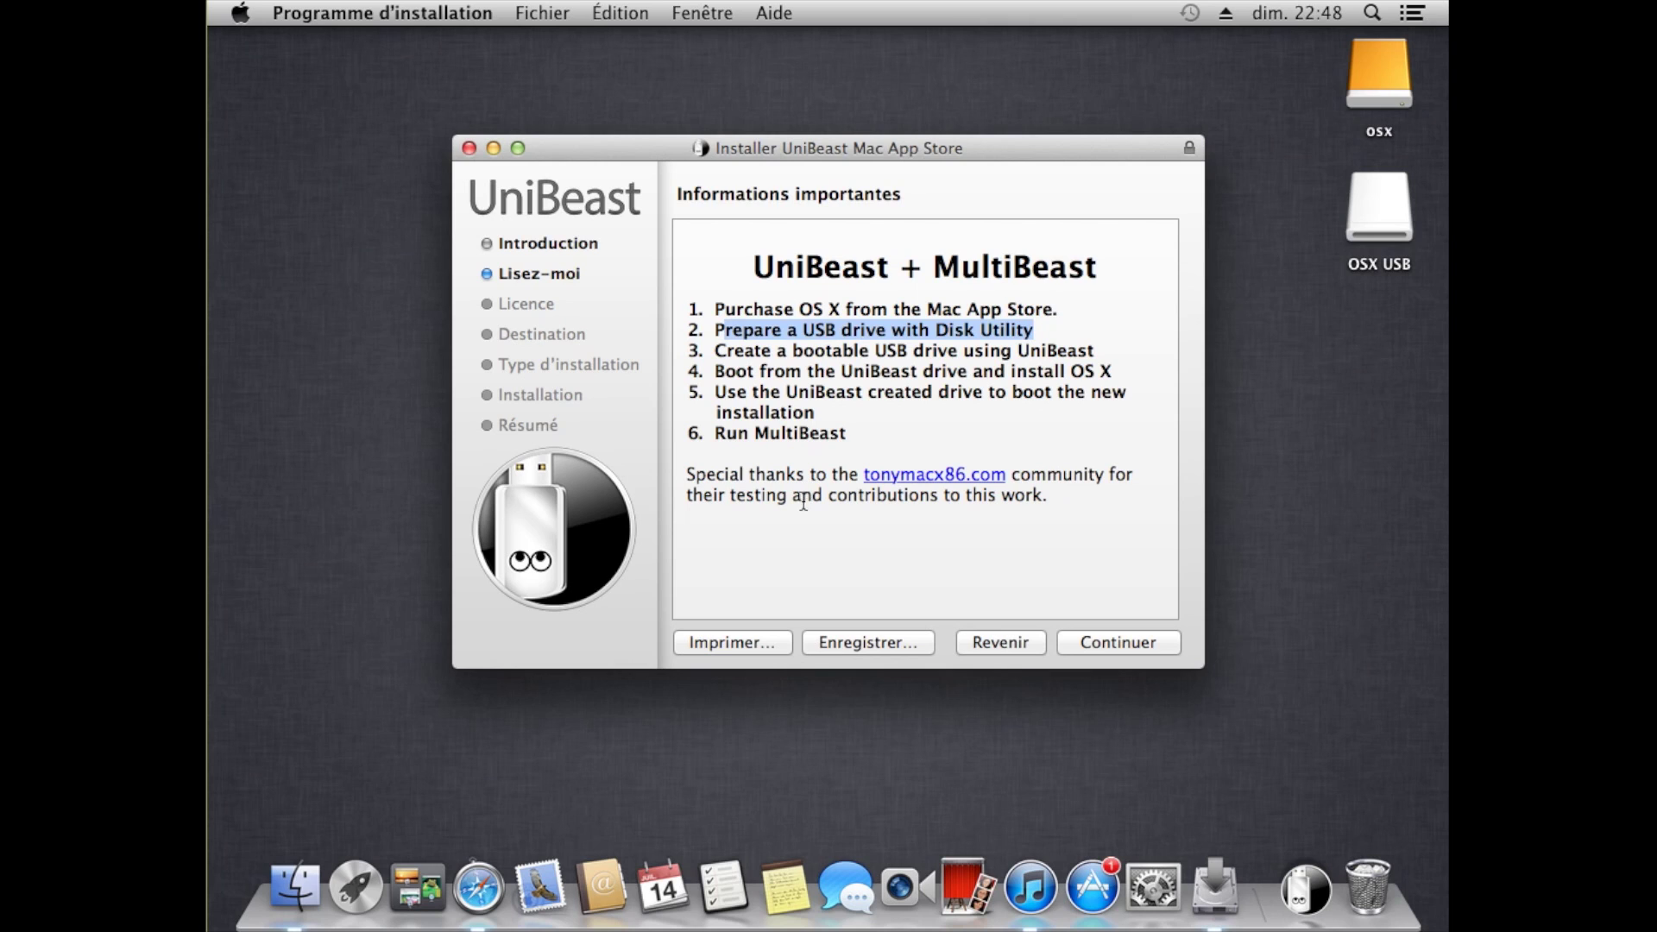
{"action": "left_click", "coordinate": [870, 440]}
{"action": "left_click_drag", "start_coordinate": [719, 351], "coordinate": [1100, 350]}
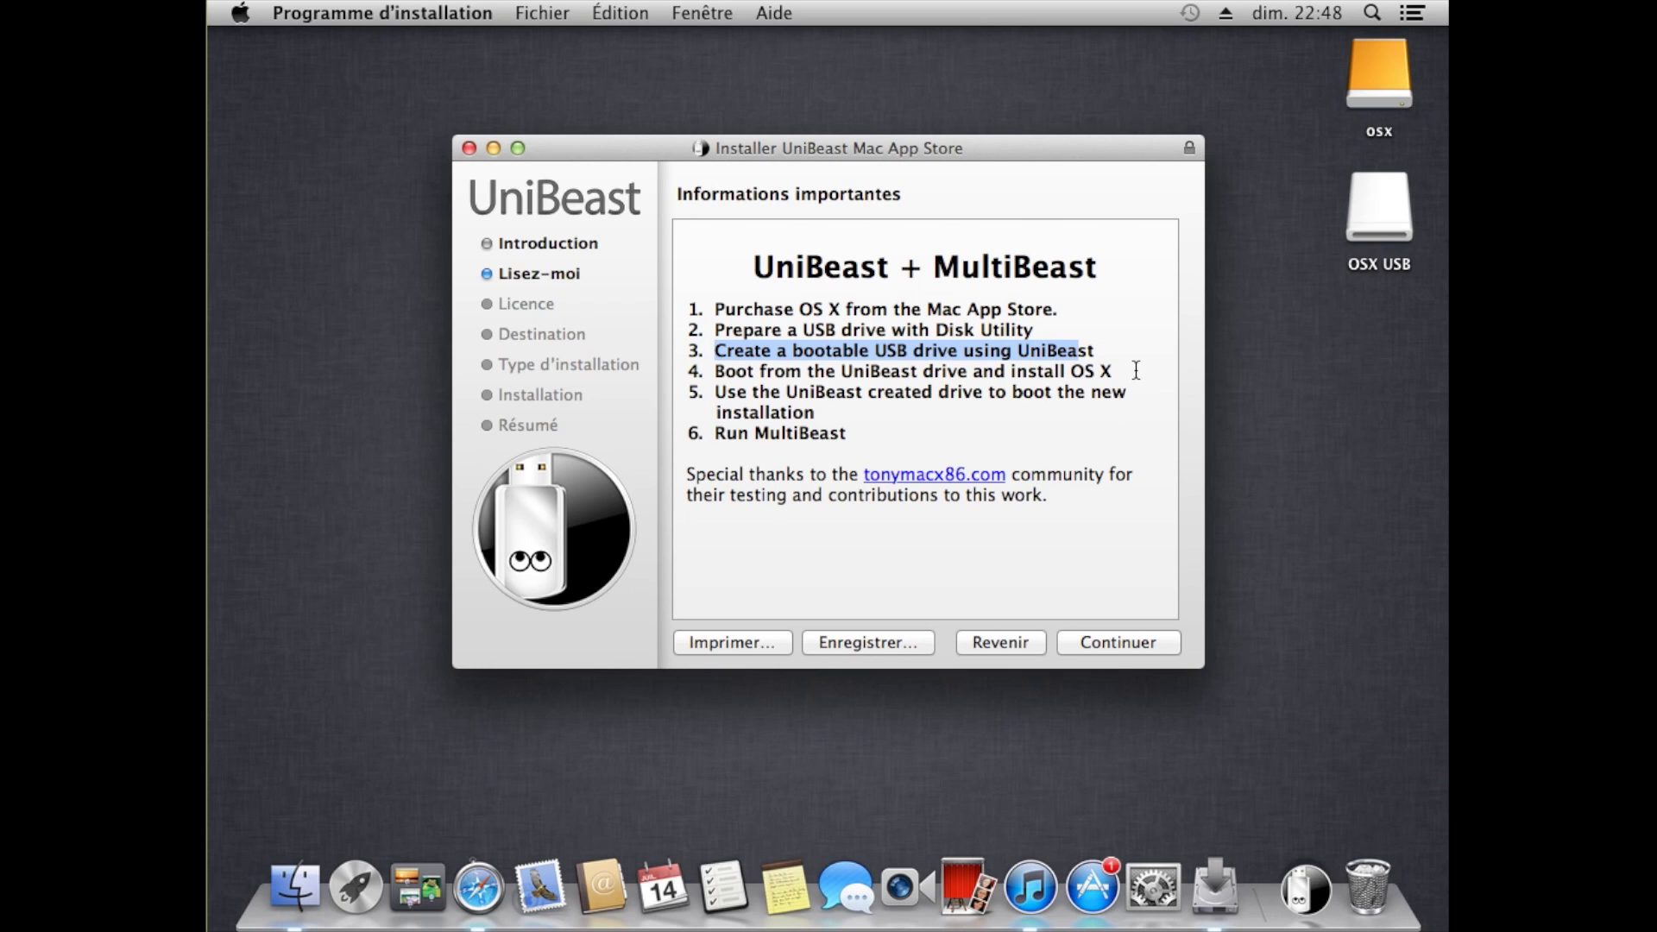
{"action": "left_click", "coordinate": [1131, 371]}
{"action": "left_click_drag", "start_coordinate": [1131, 371], "coordinate": [715, 378]}
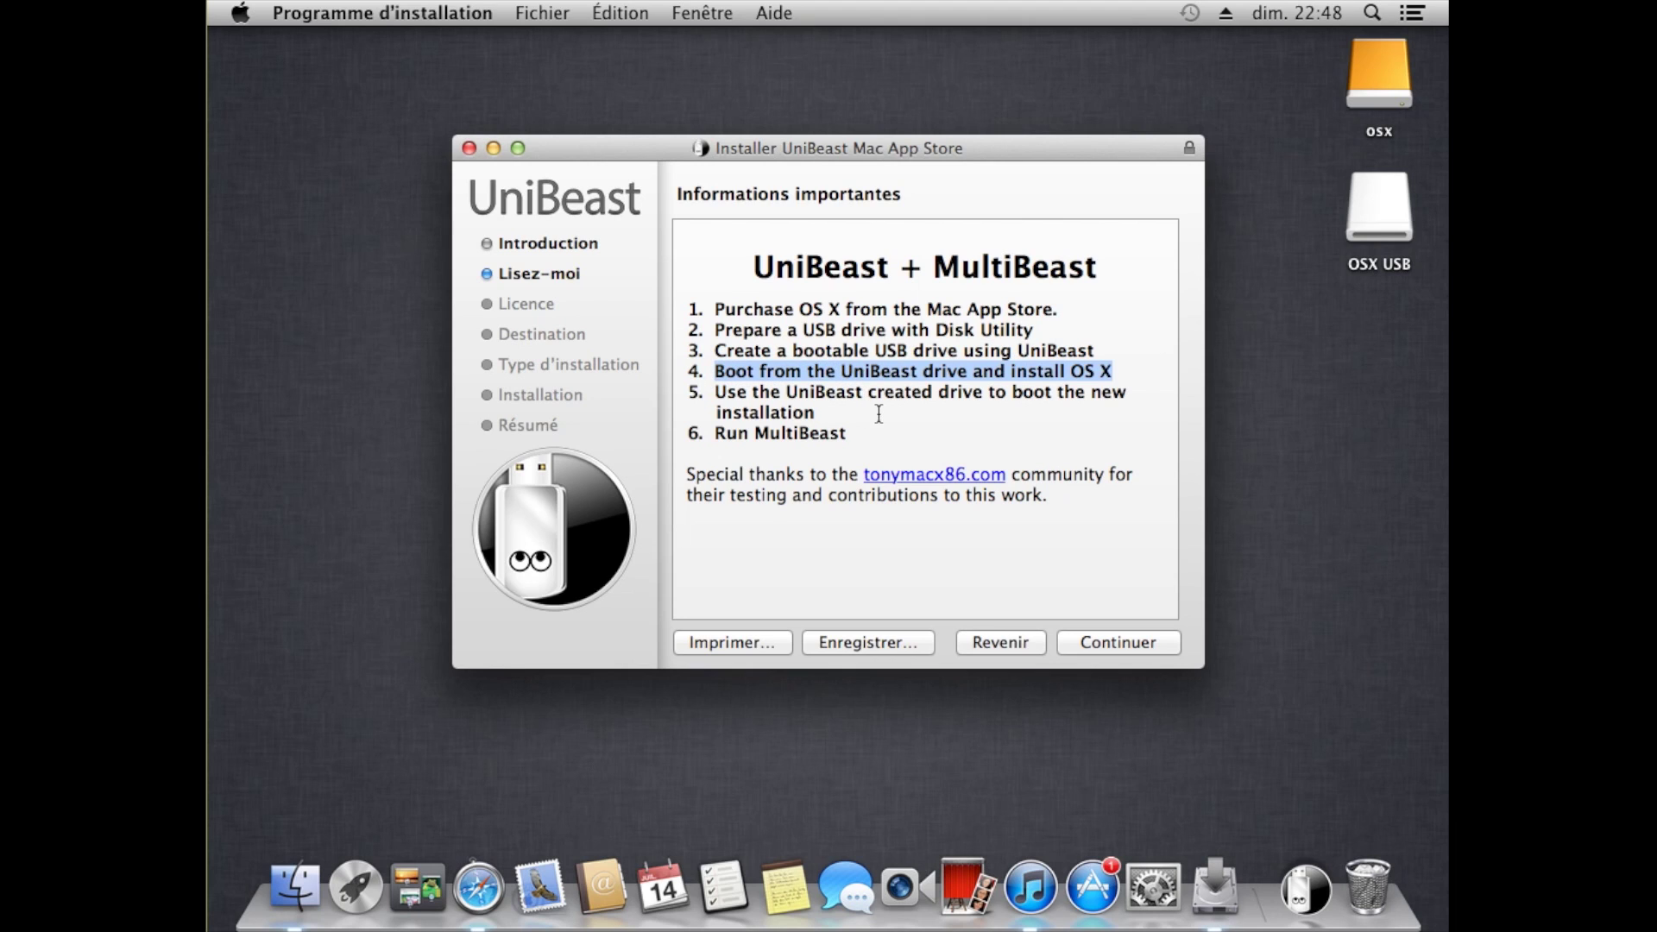
{"action": "left_click", "coordinate": [917, 433]}
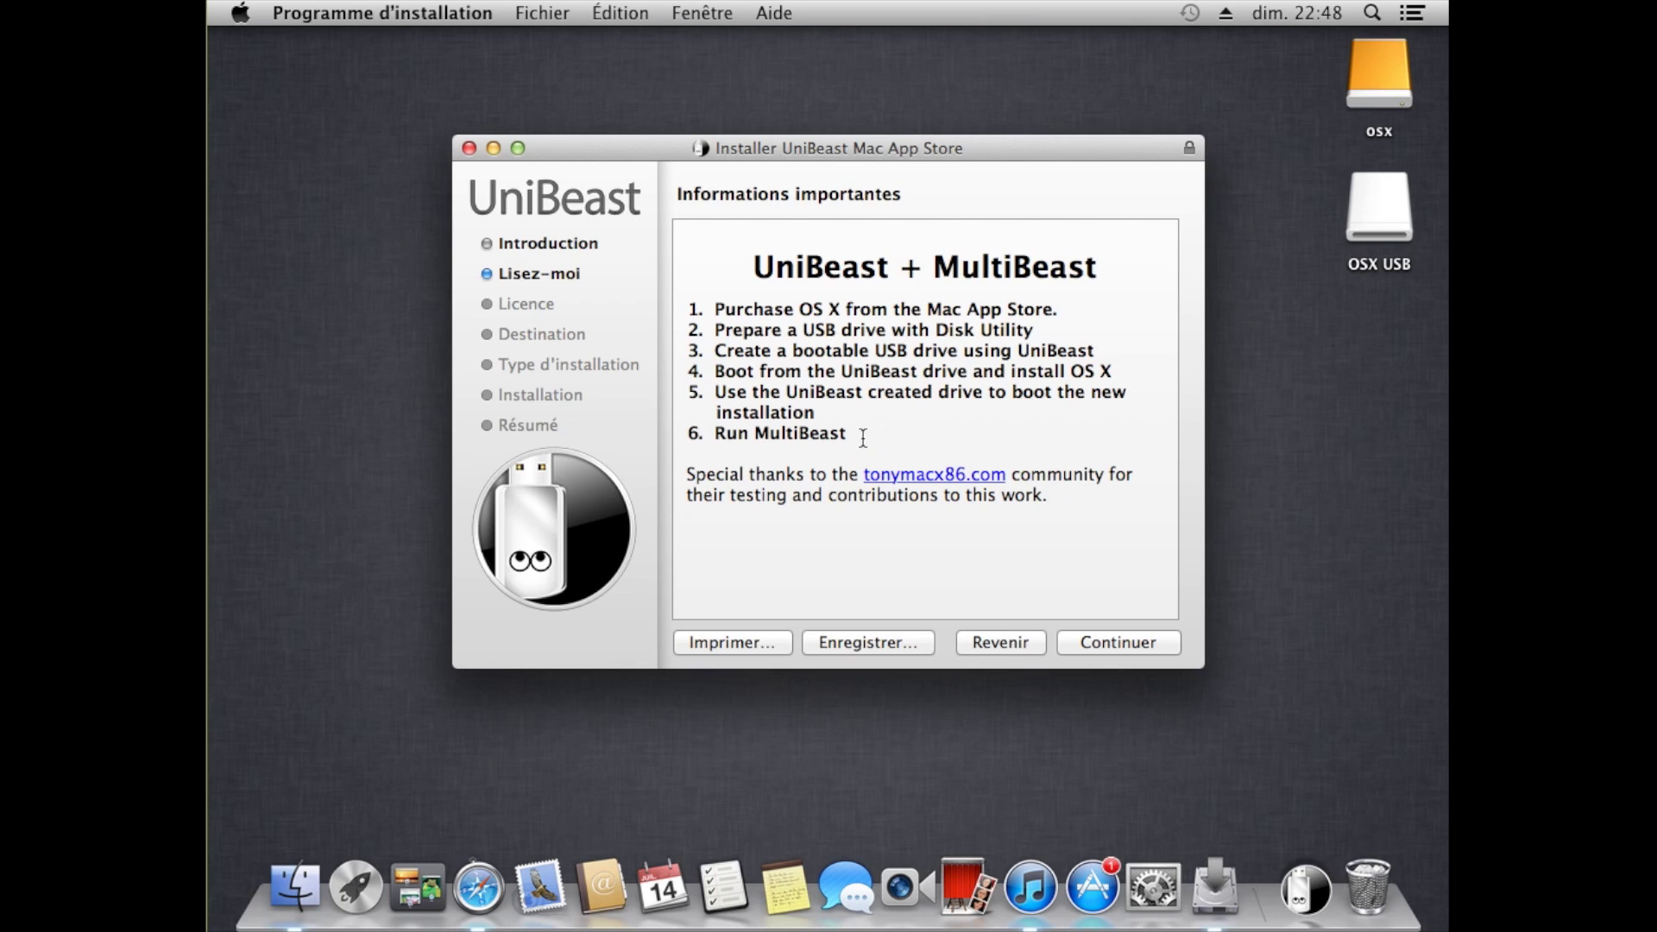
{"action": "left_click_drag", "start_coordinate": [862, 435], "coordinate": [715, 435]}
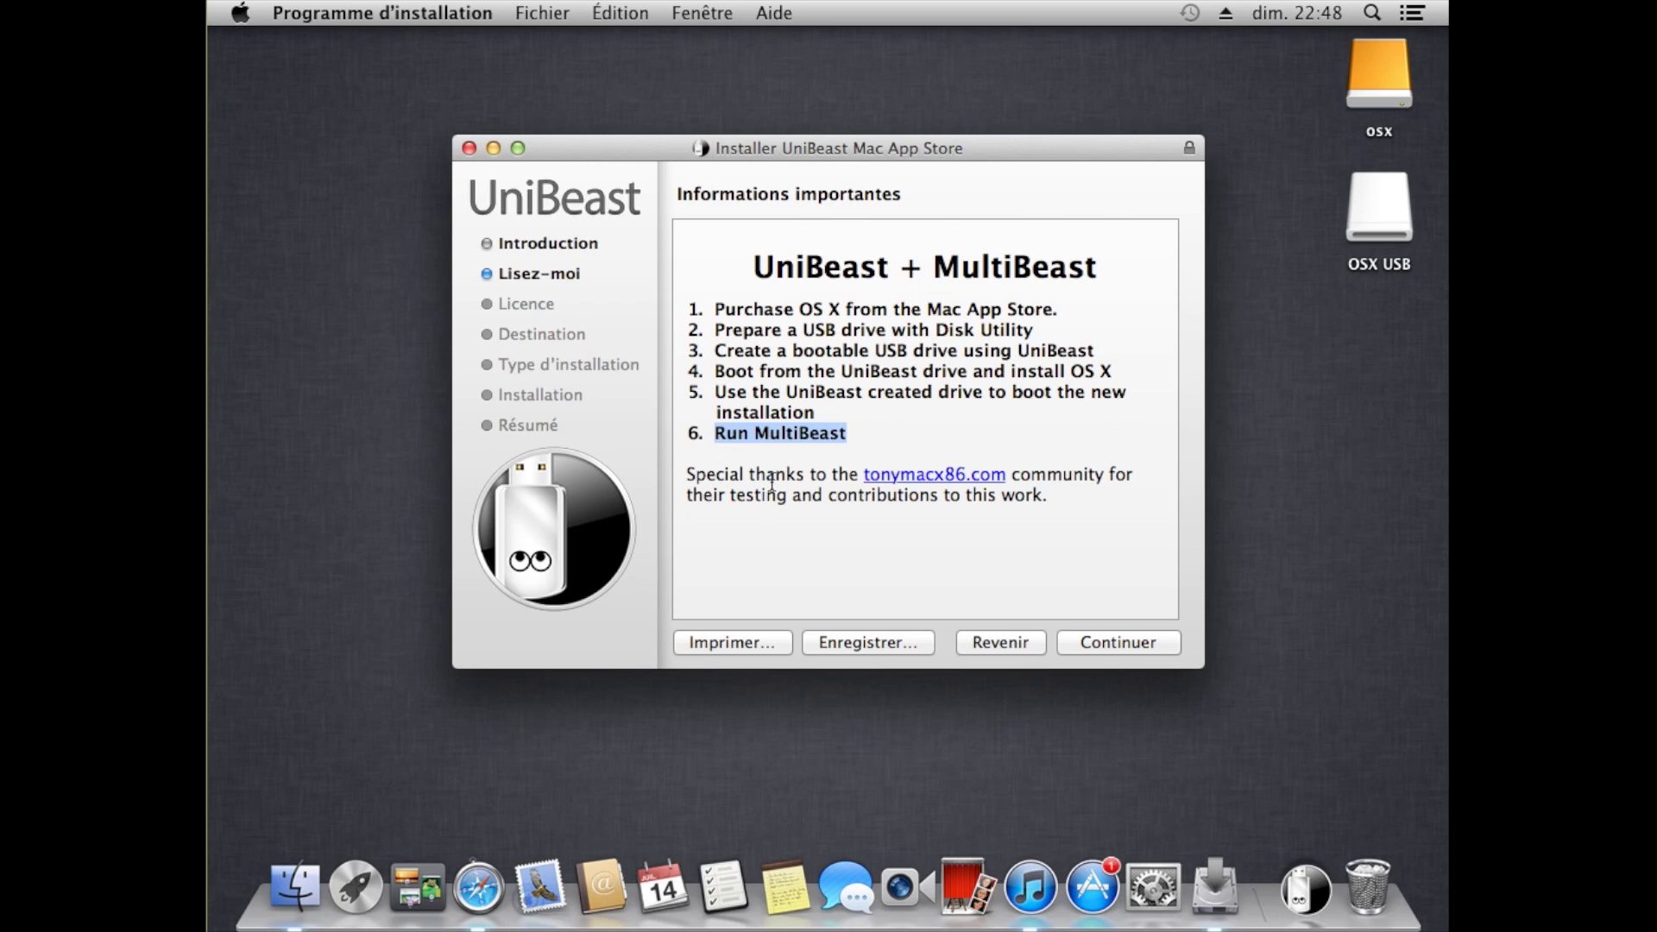
{"action": "left_click", "coordinate": [822, 550]}
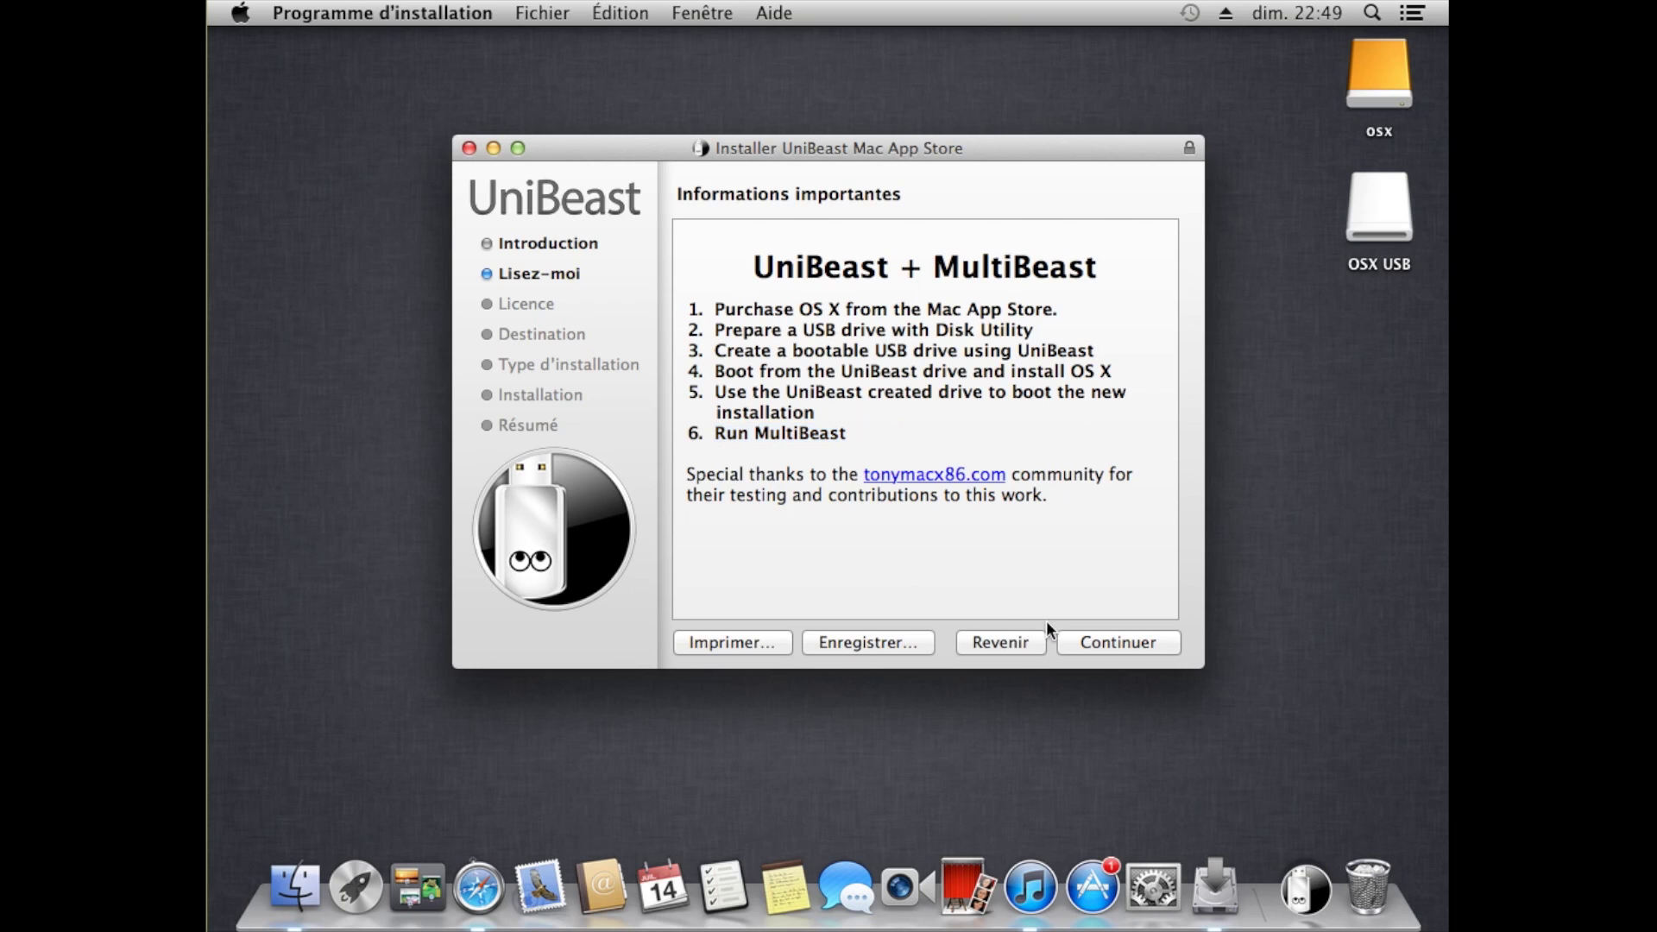
Accept the UniBeast licence agreement and select the OSX USB volume as the installation destination.
{"action": "left_click", "coordinate": [1092, 641]}
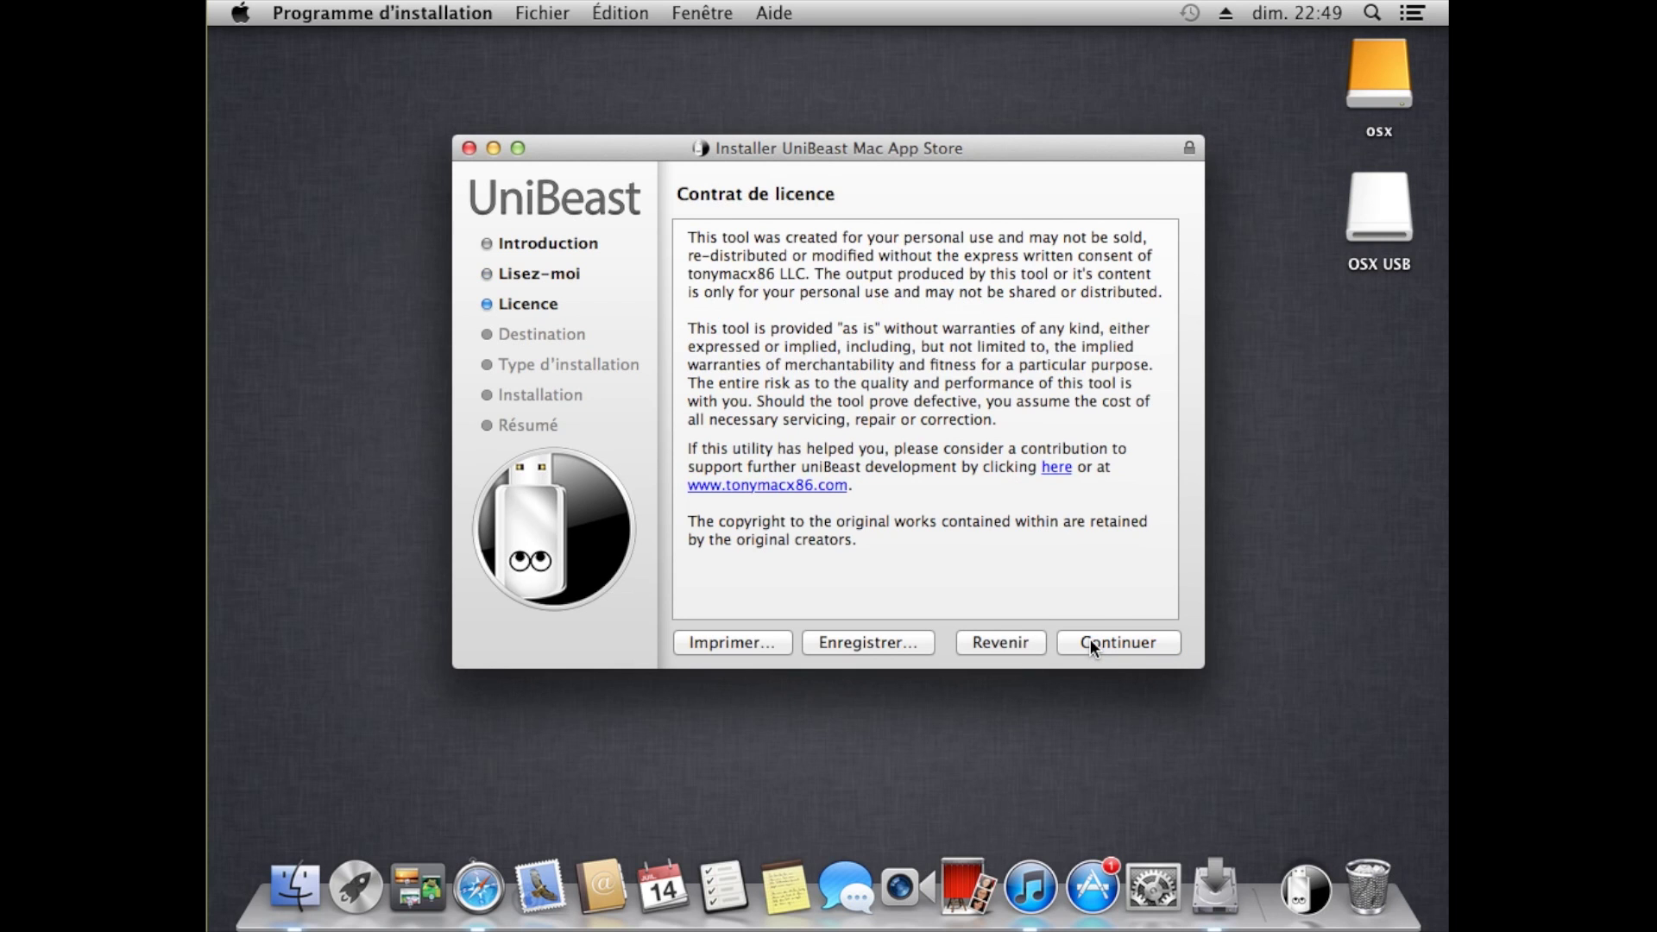
{"action": "left_click", "coordinate": [1114, 639]}
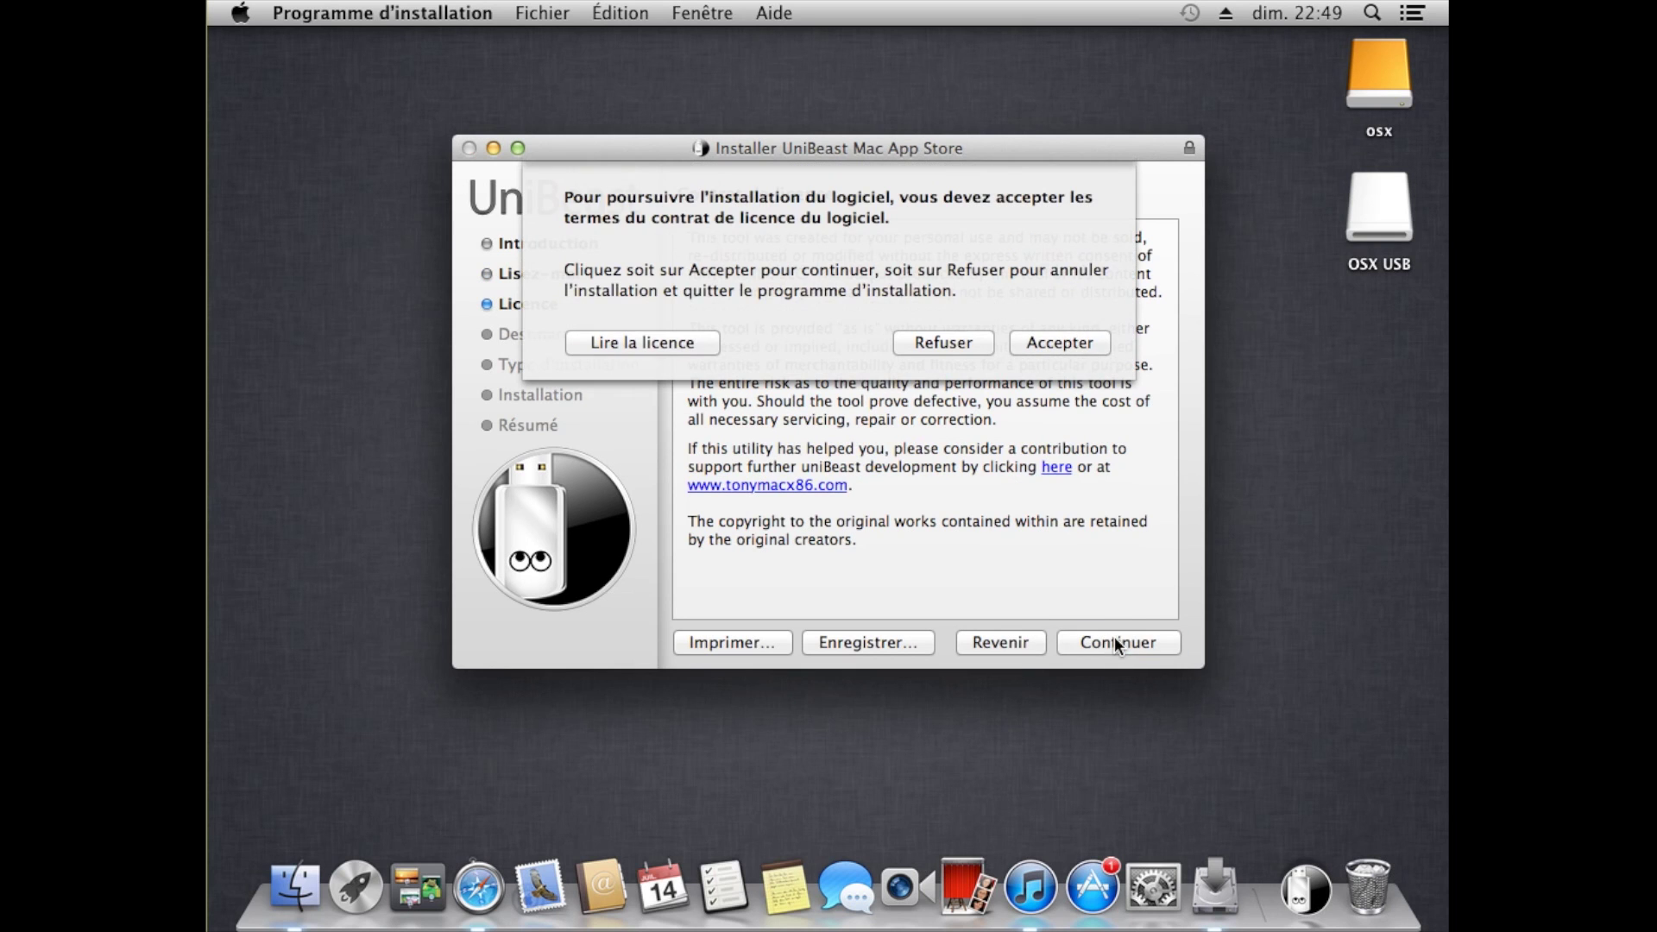
{"action": "left_click", "coordinate": [1092, 343]}
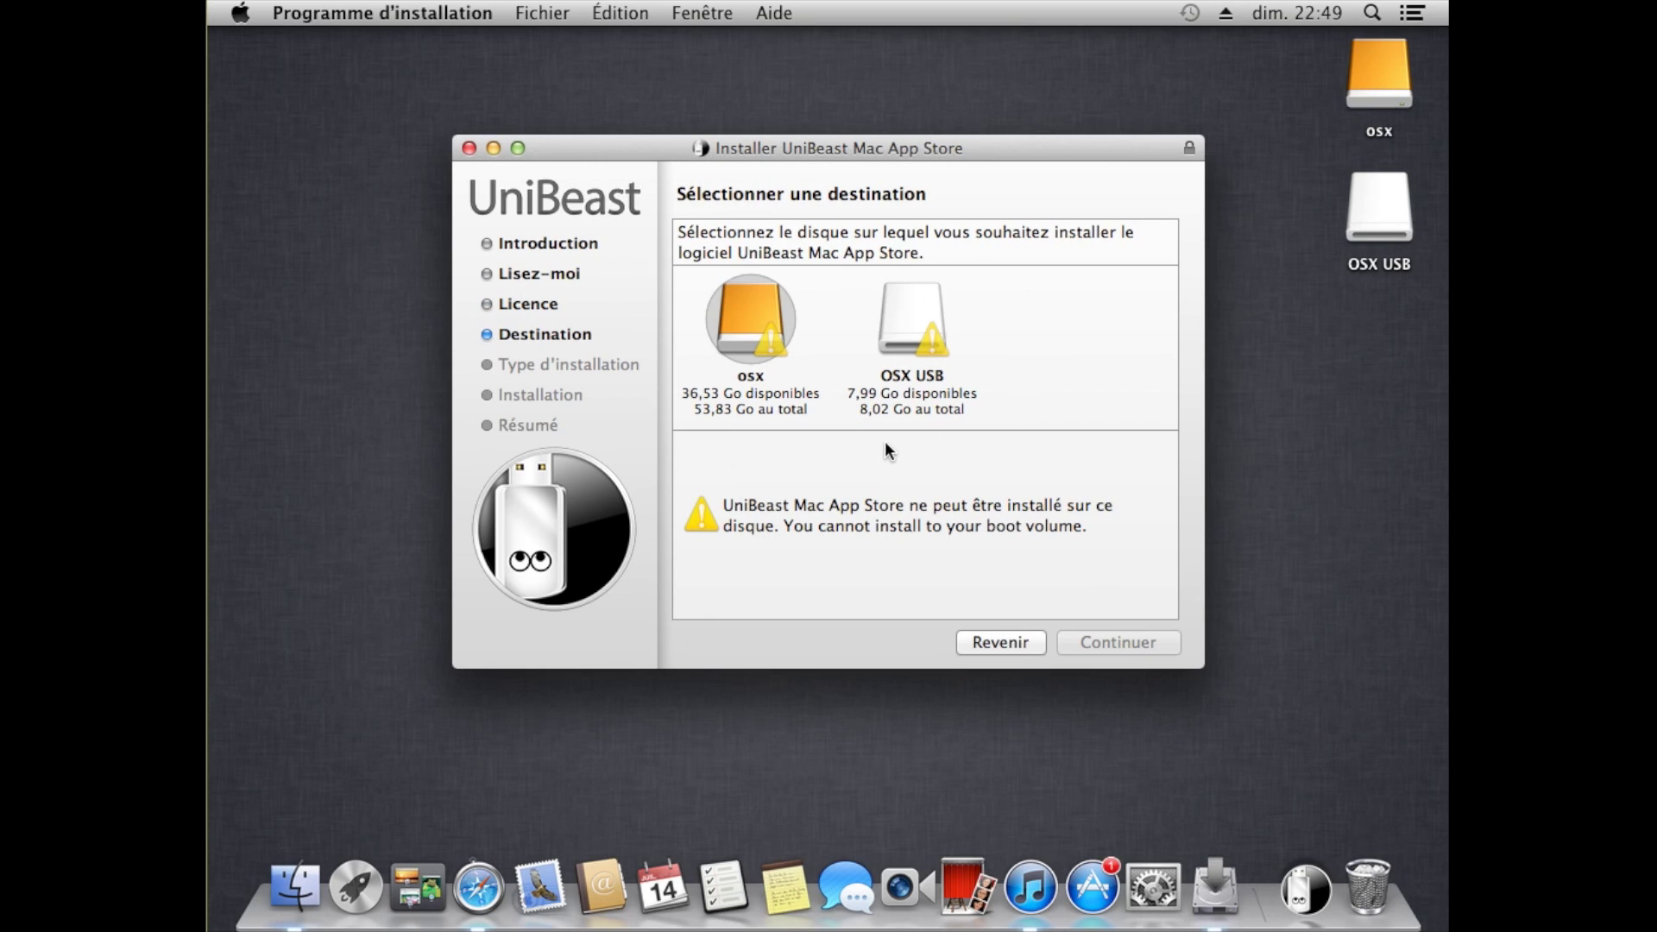
{"action": "left_click", "coordinate": [934, 333]}
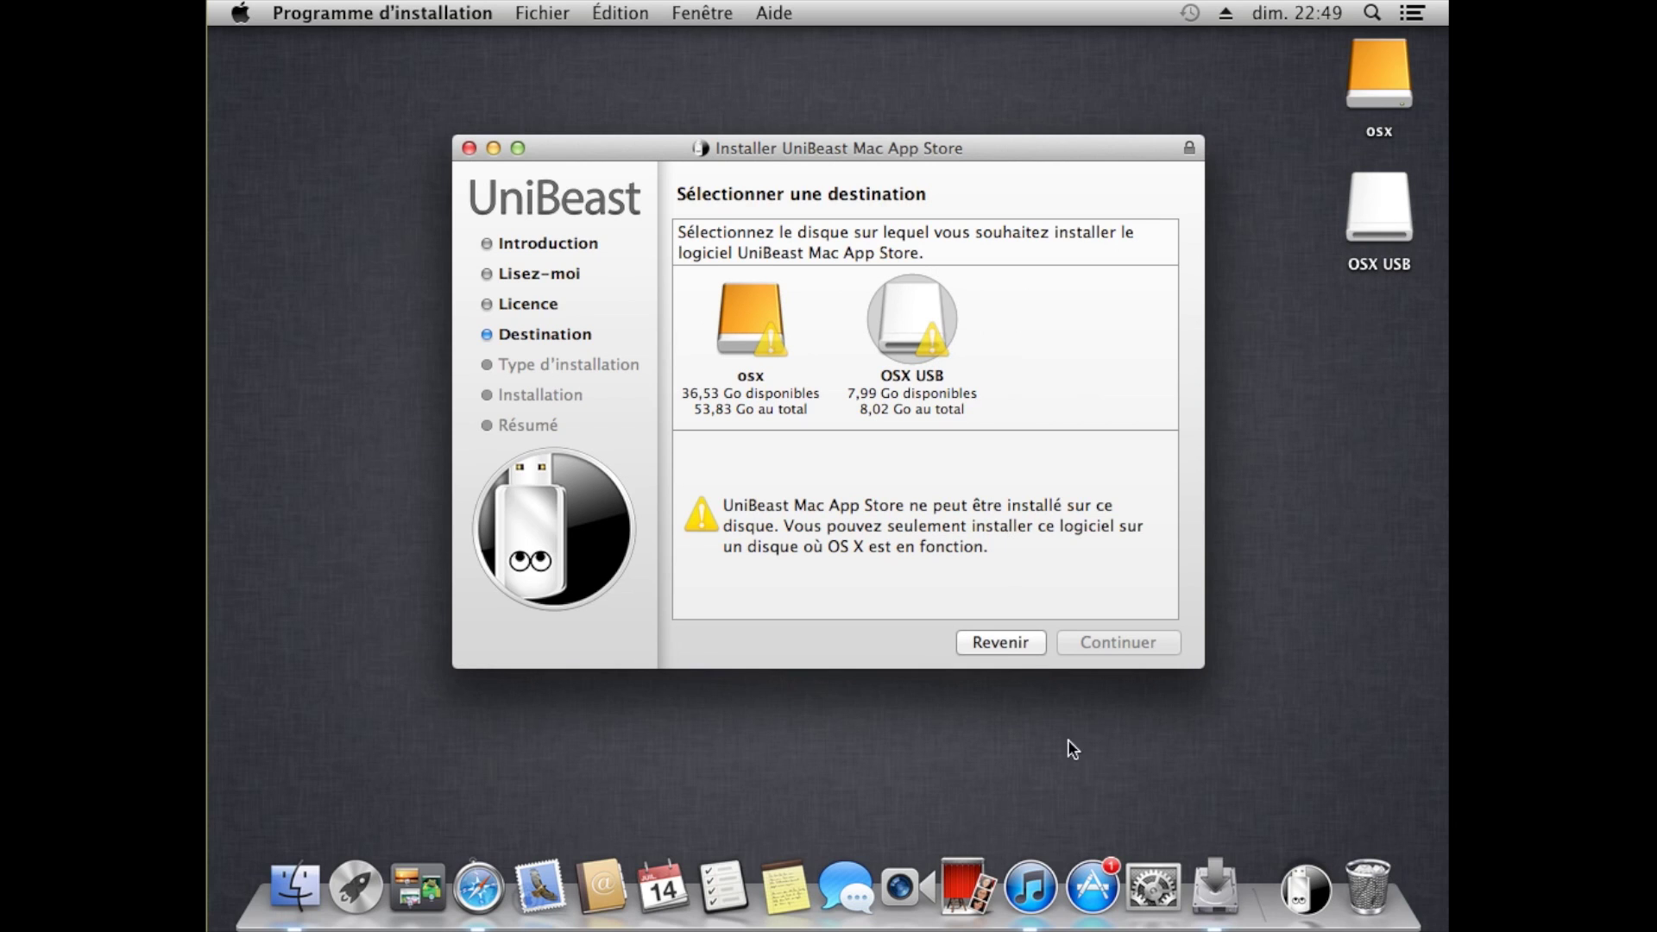
Search Spotlight for "disque" and open Disk Utility (Utilitaire de disque).
{"action": "left_click", "coordinate": [1371, 13]}
{"action": "type", "text": "ds"}
{"action": "key", "text": "BackSpace"}
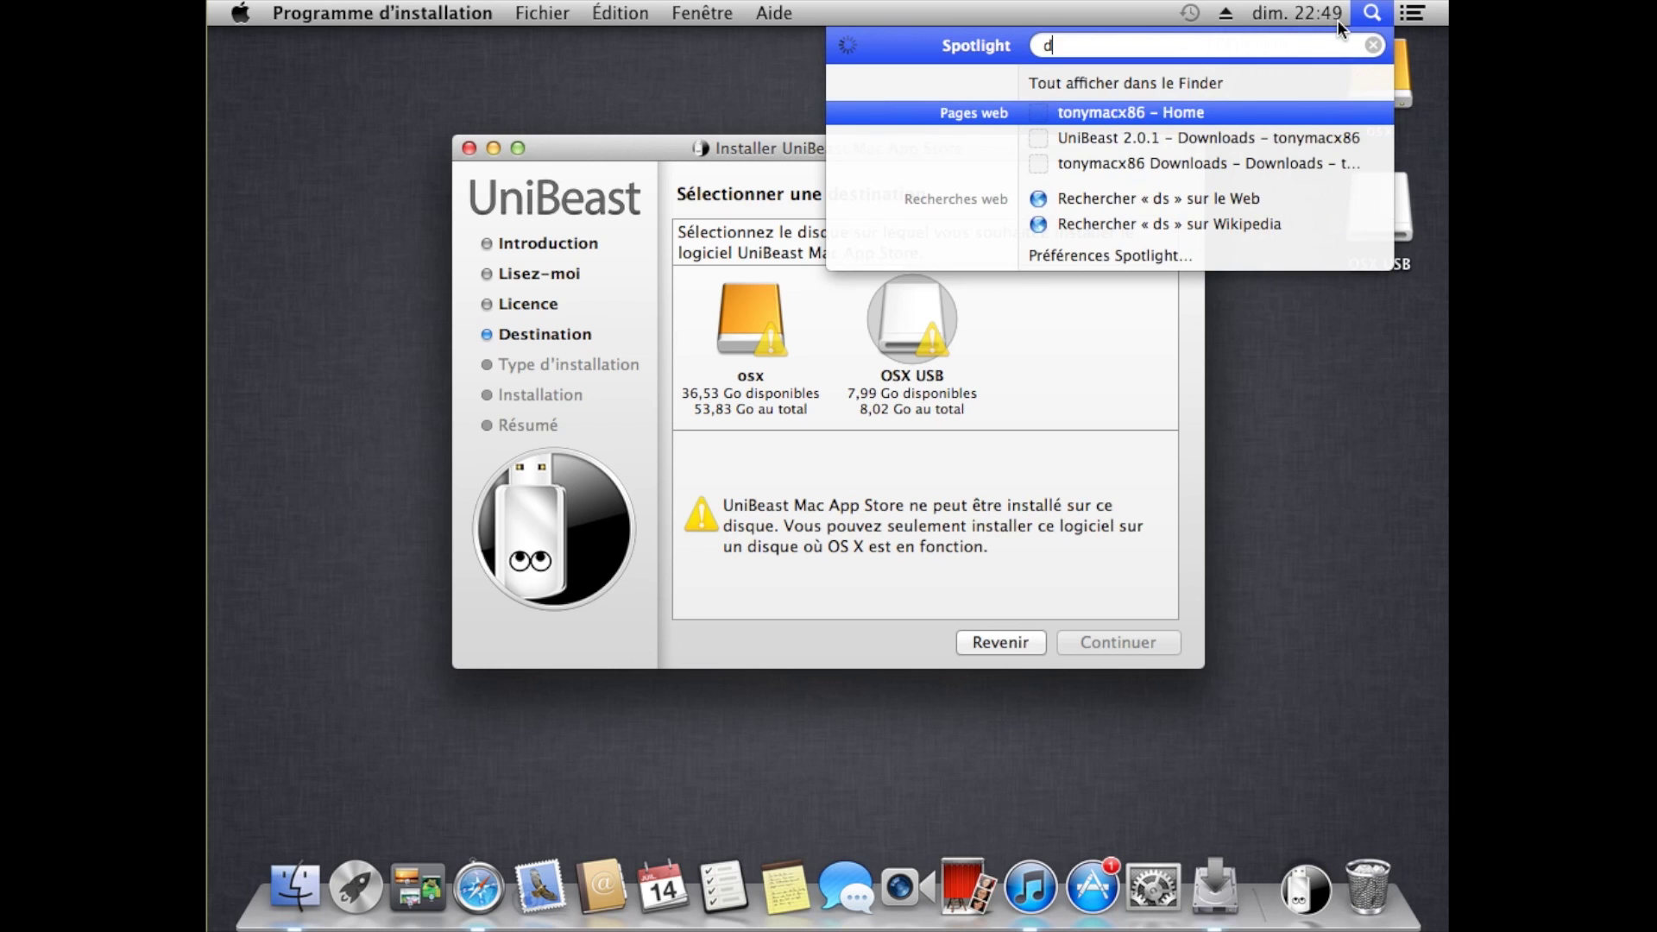
{"action": "type", "text": "isque"}
{"action": "key", "text": "Return"}
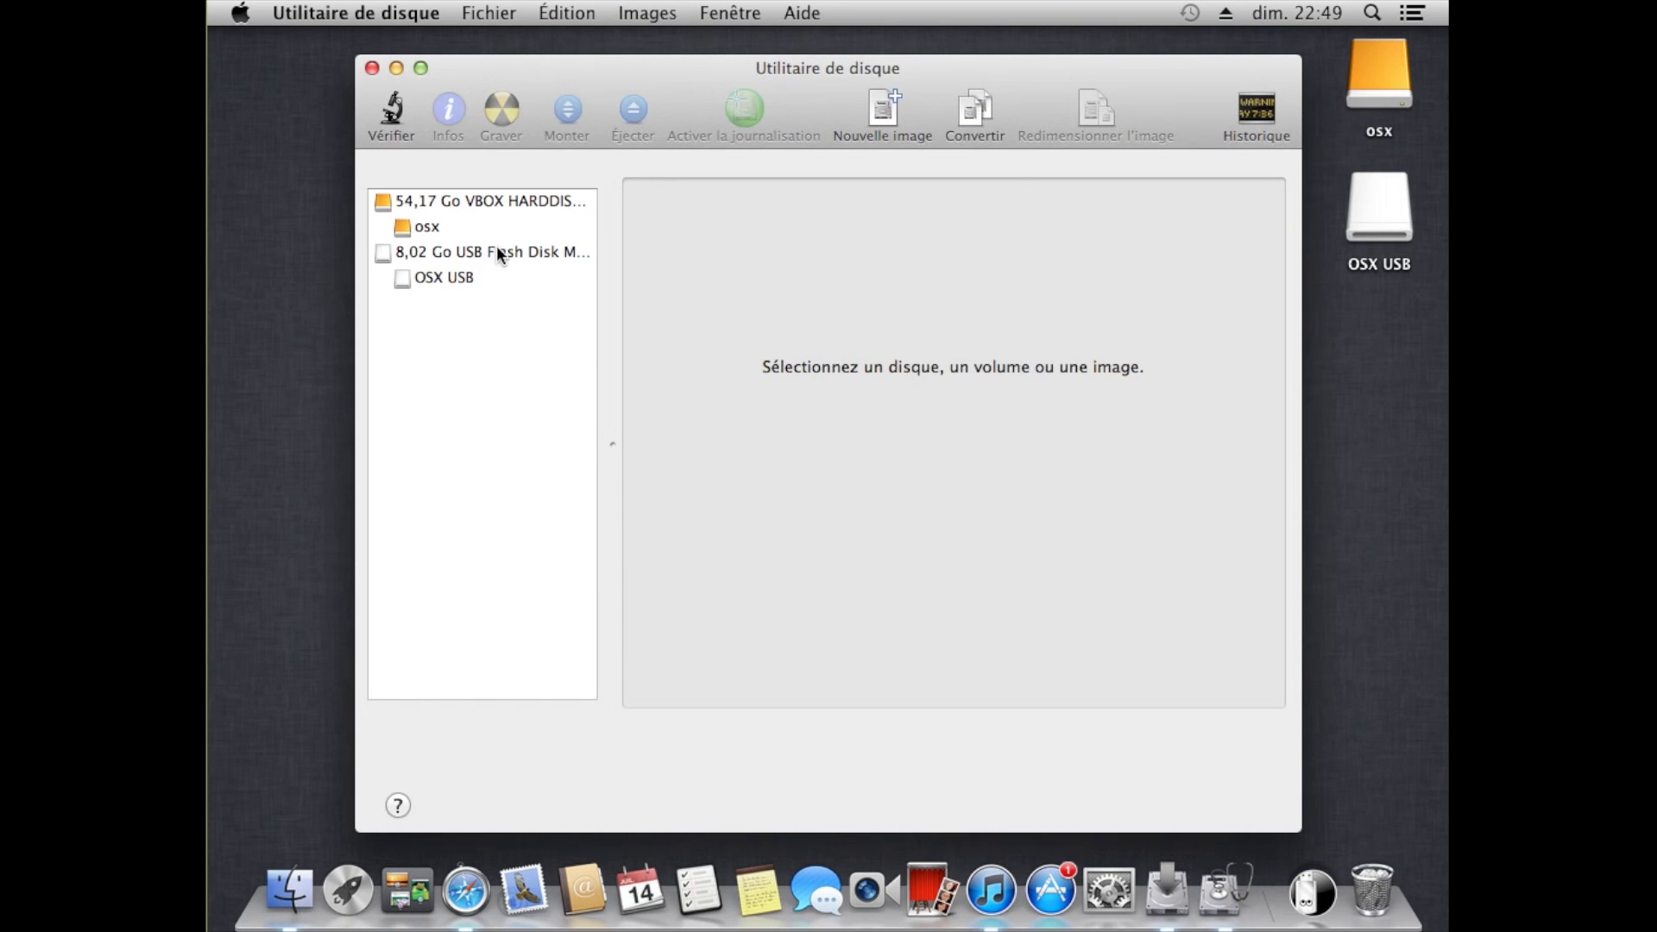
Examine the USB Flash Disk's partition layout and the OSX USB volume's erase and RAID settings.
{"action": "left_click", "coordinate": [499, 251]}
{"action": "left_click", "coordinate": [975, 190]}
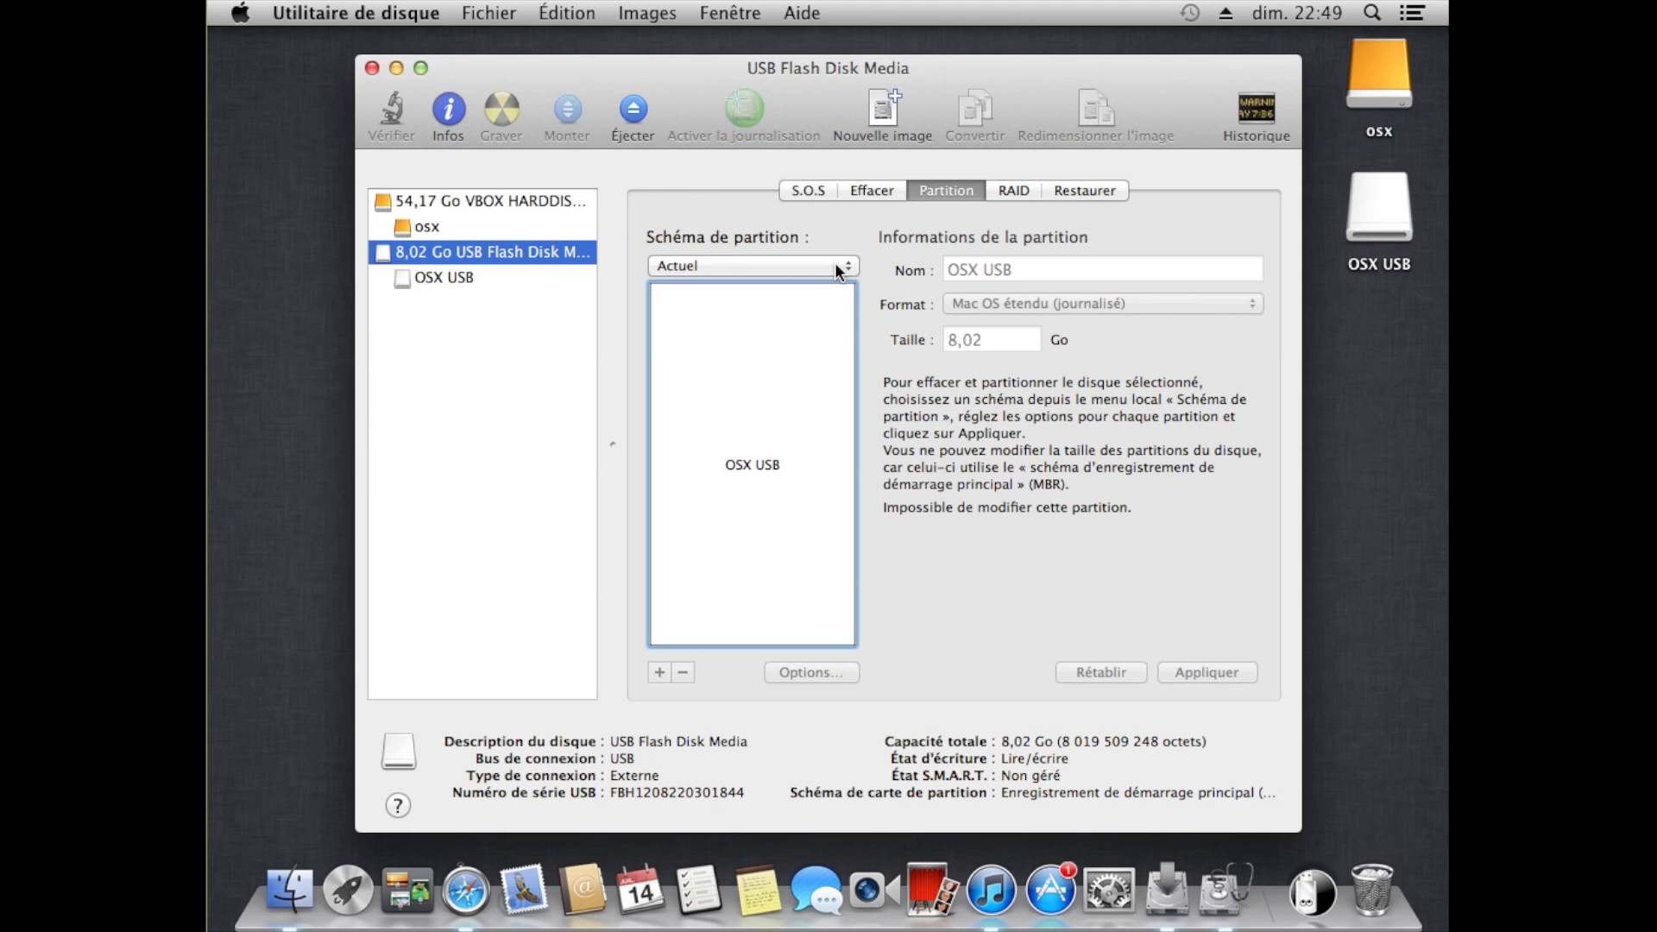
{"action": "left_click", "coordinate": [515, 285]}
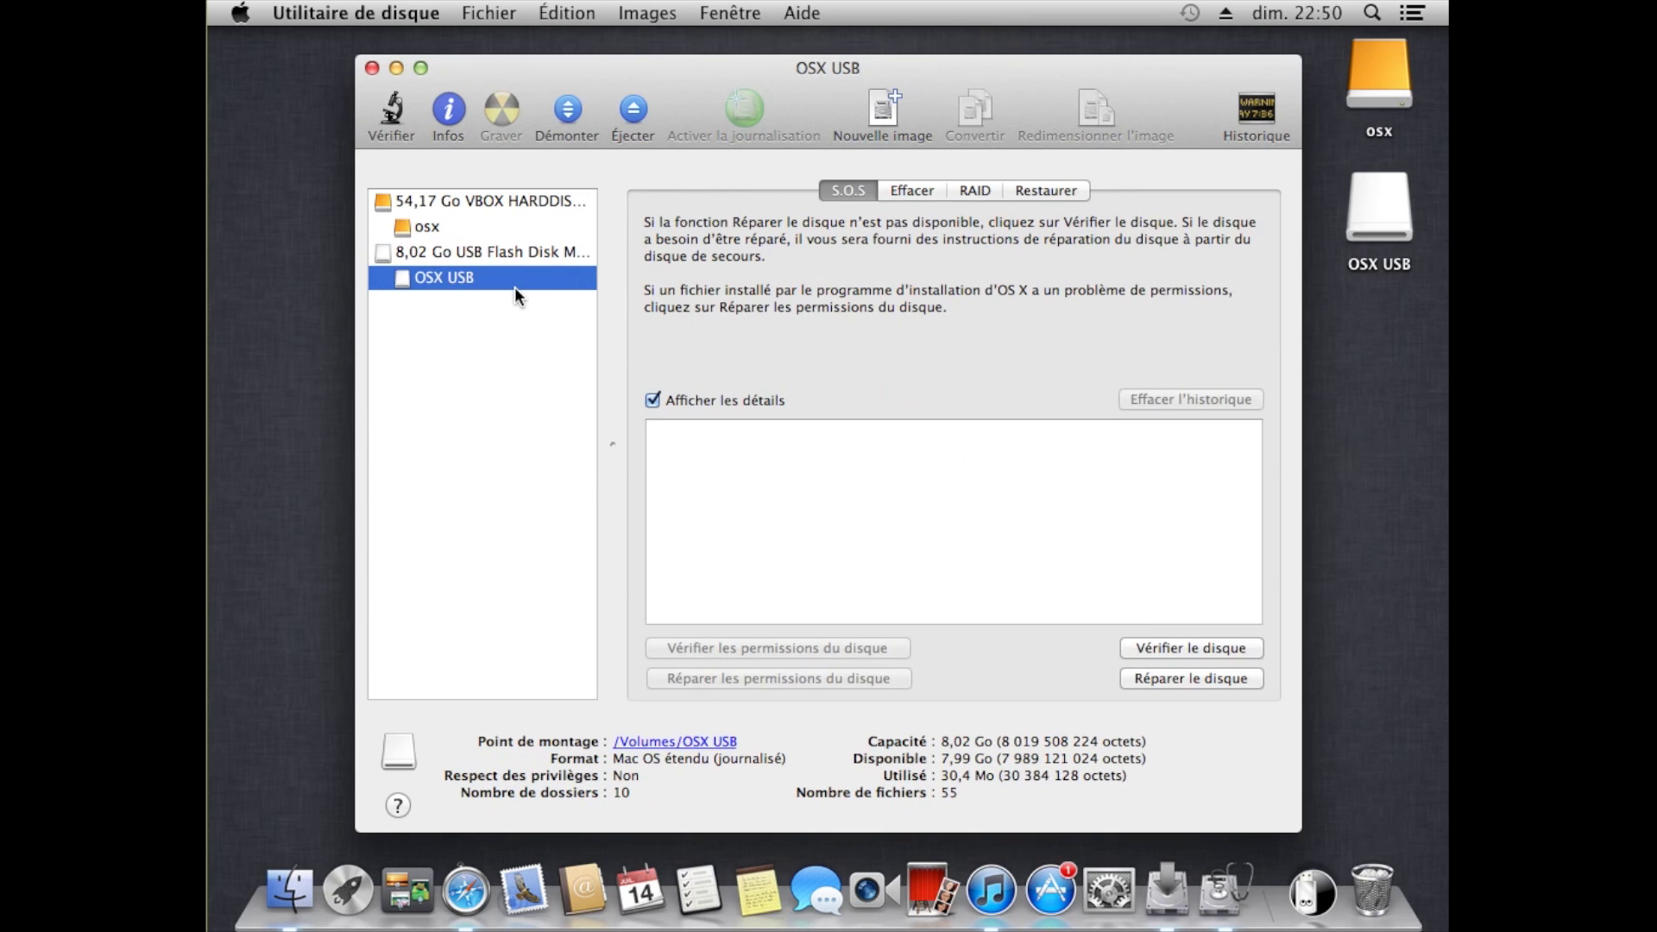
{"action": "left_click", "coordinate": [913, 194]}
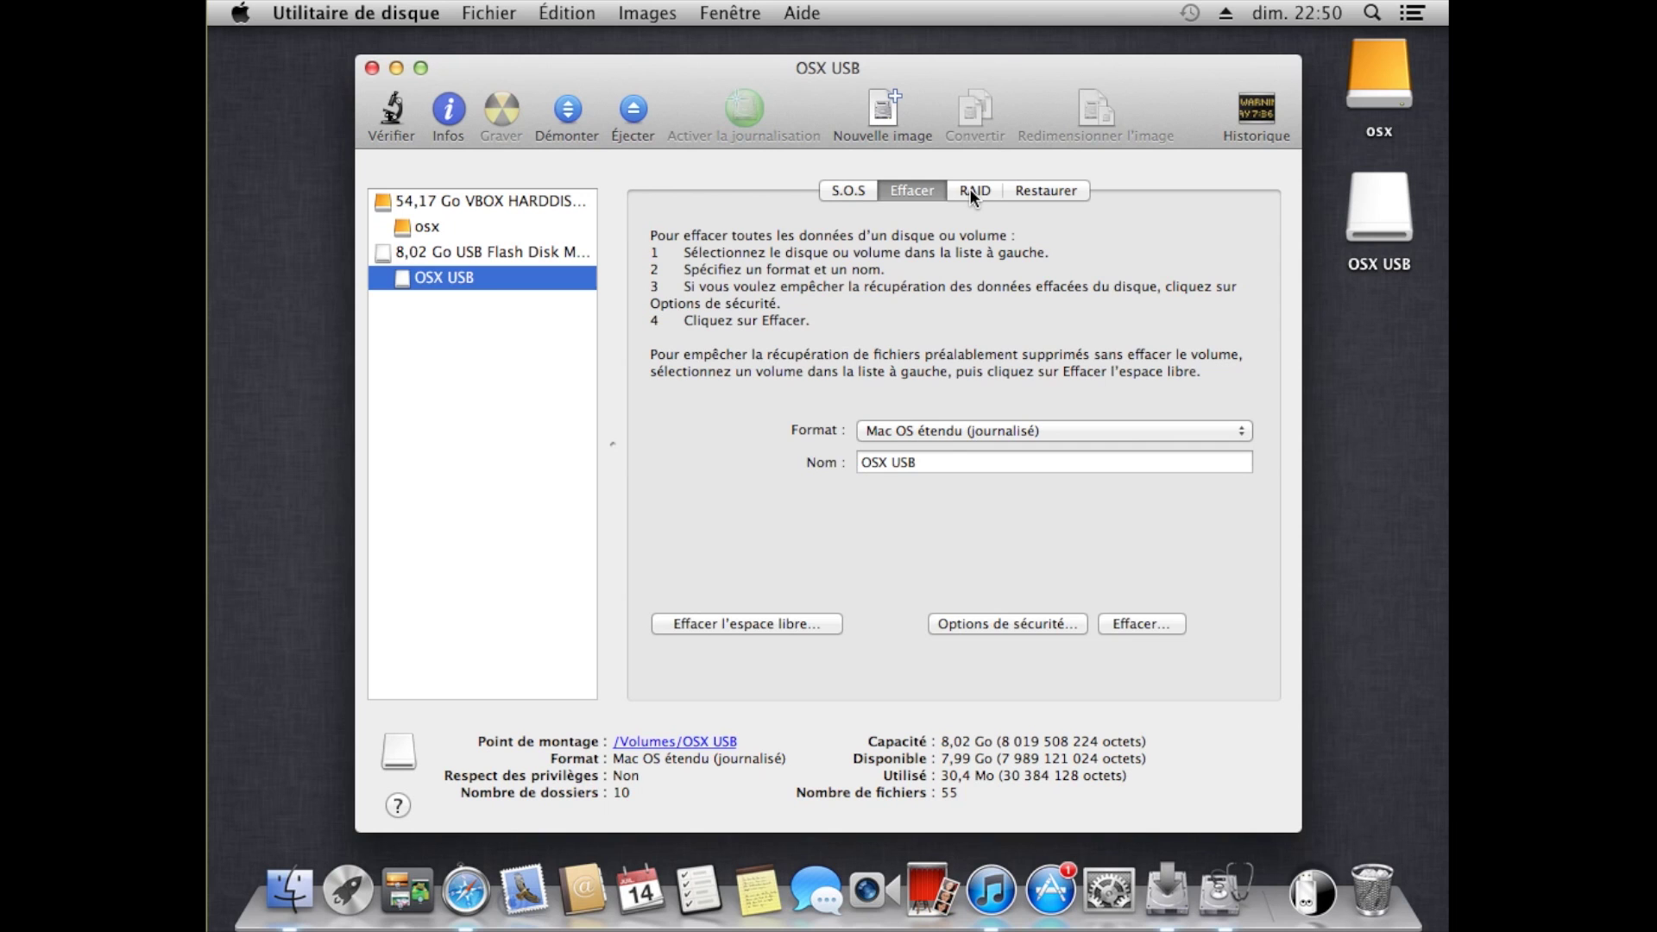
{"action": "left_click", "coordinate": [992, 193]}
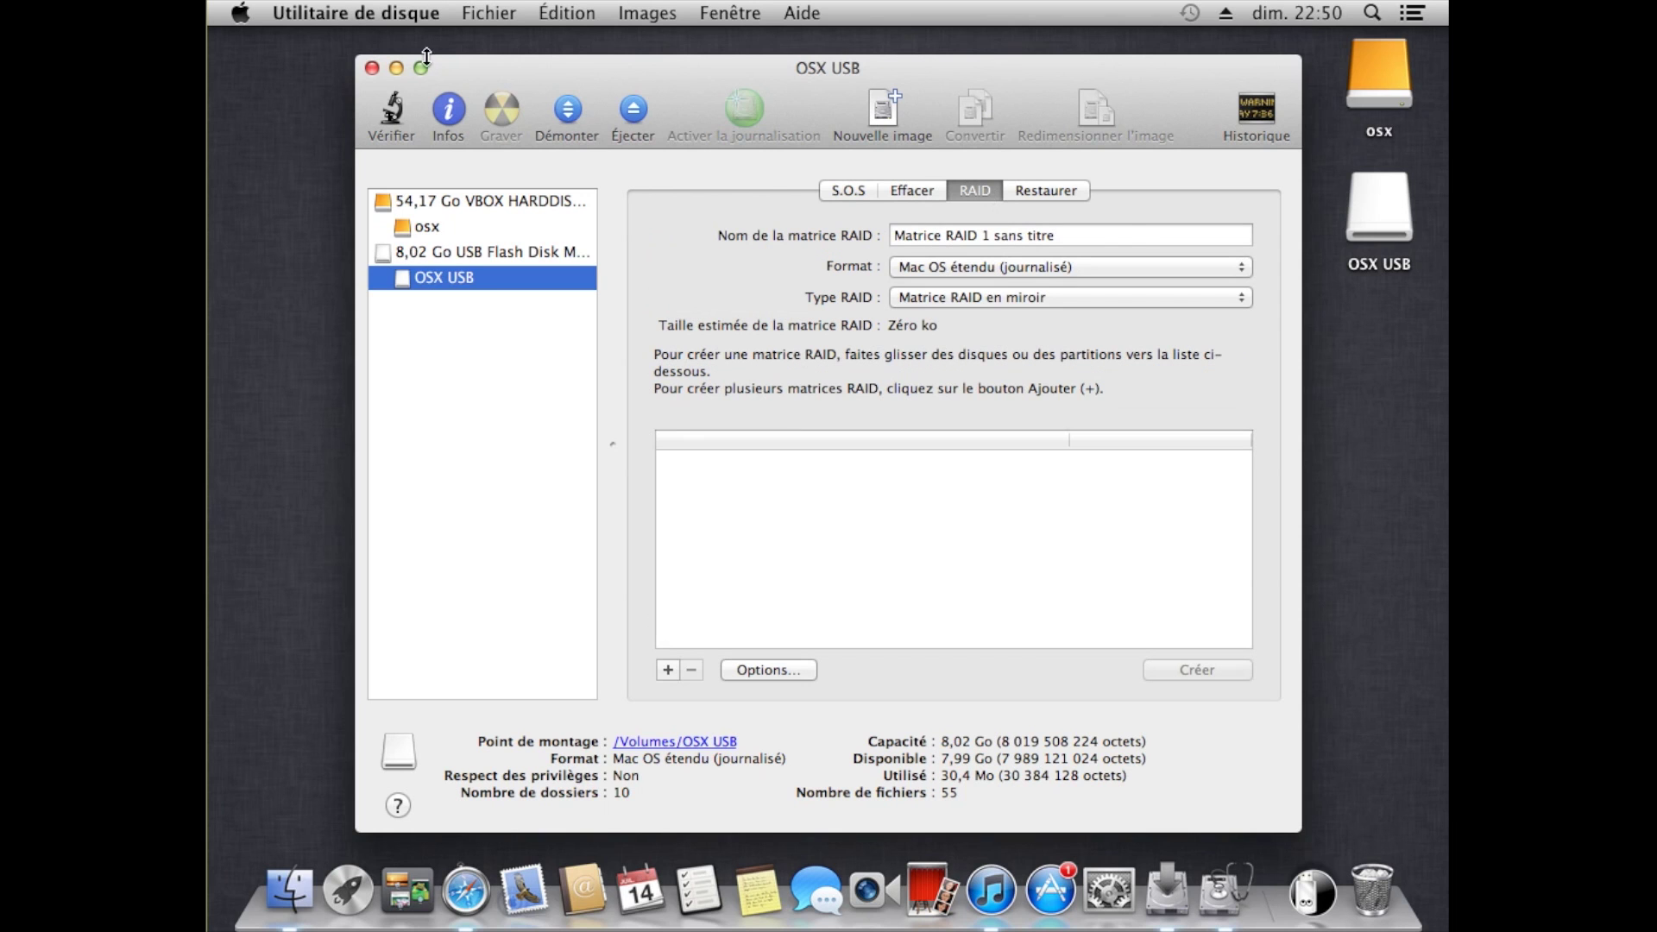
Close Disk Utility and try again to choose OSX USB as the UniBeast installation destination.
{"action": "left_click", "coordinate": [372, 69]}
{"action": "left_click", "coordinate": [748, 341]}
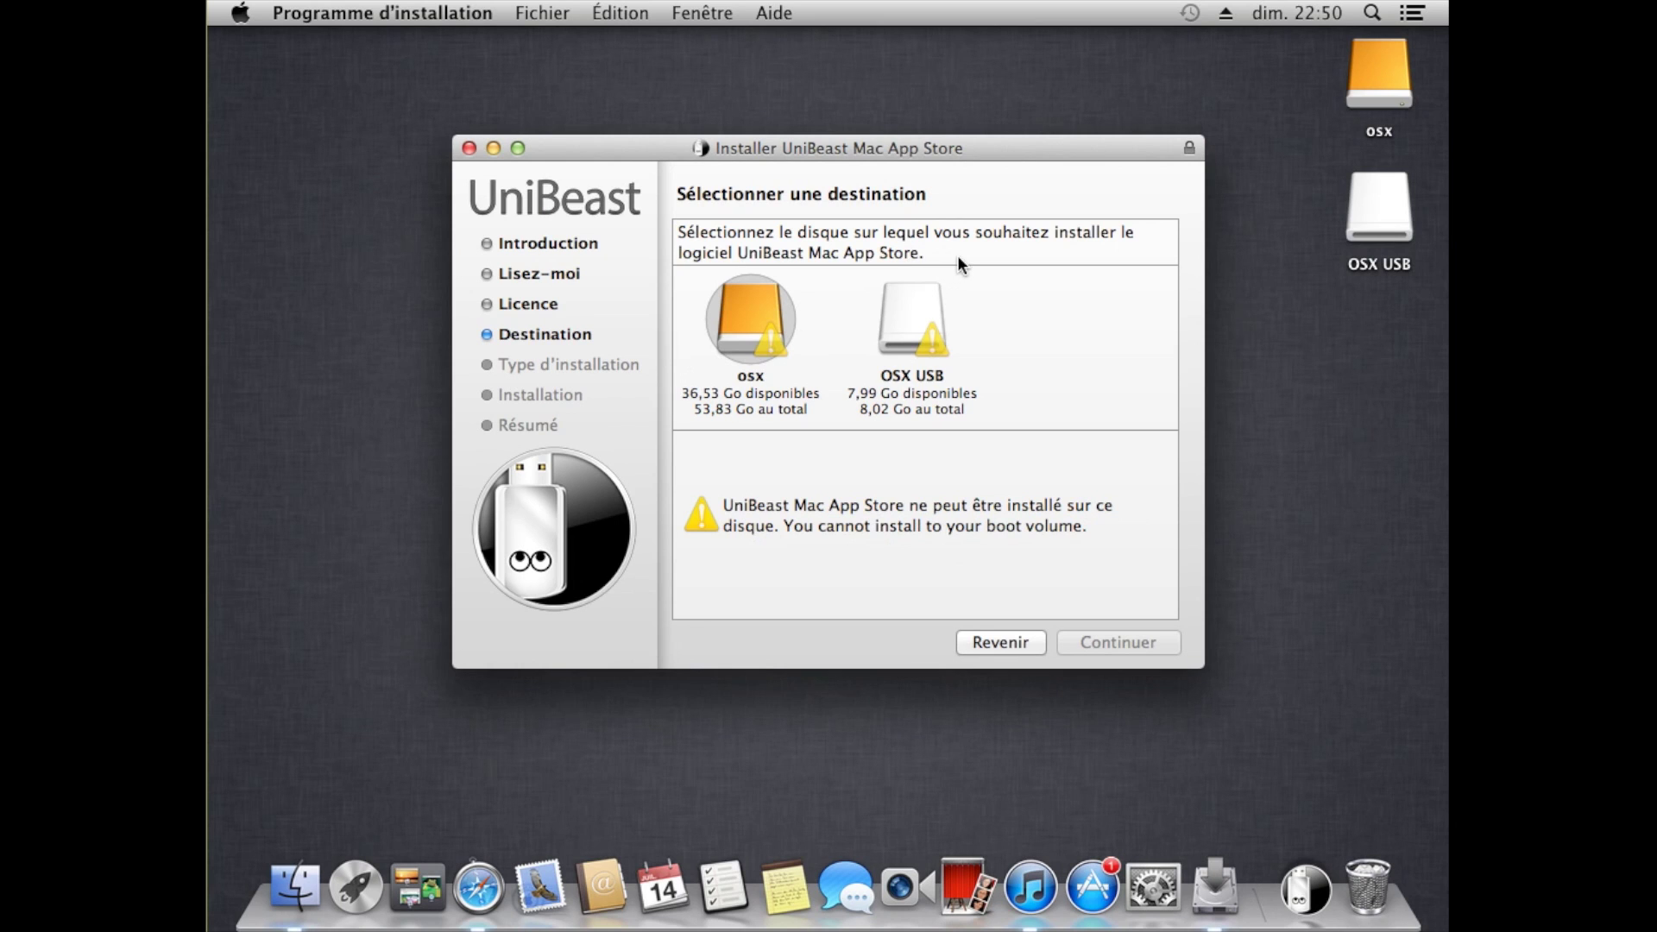
{"action": "left_click", "coordinate": [939, 333]}
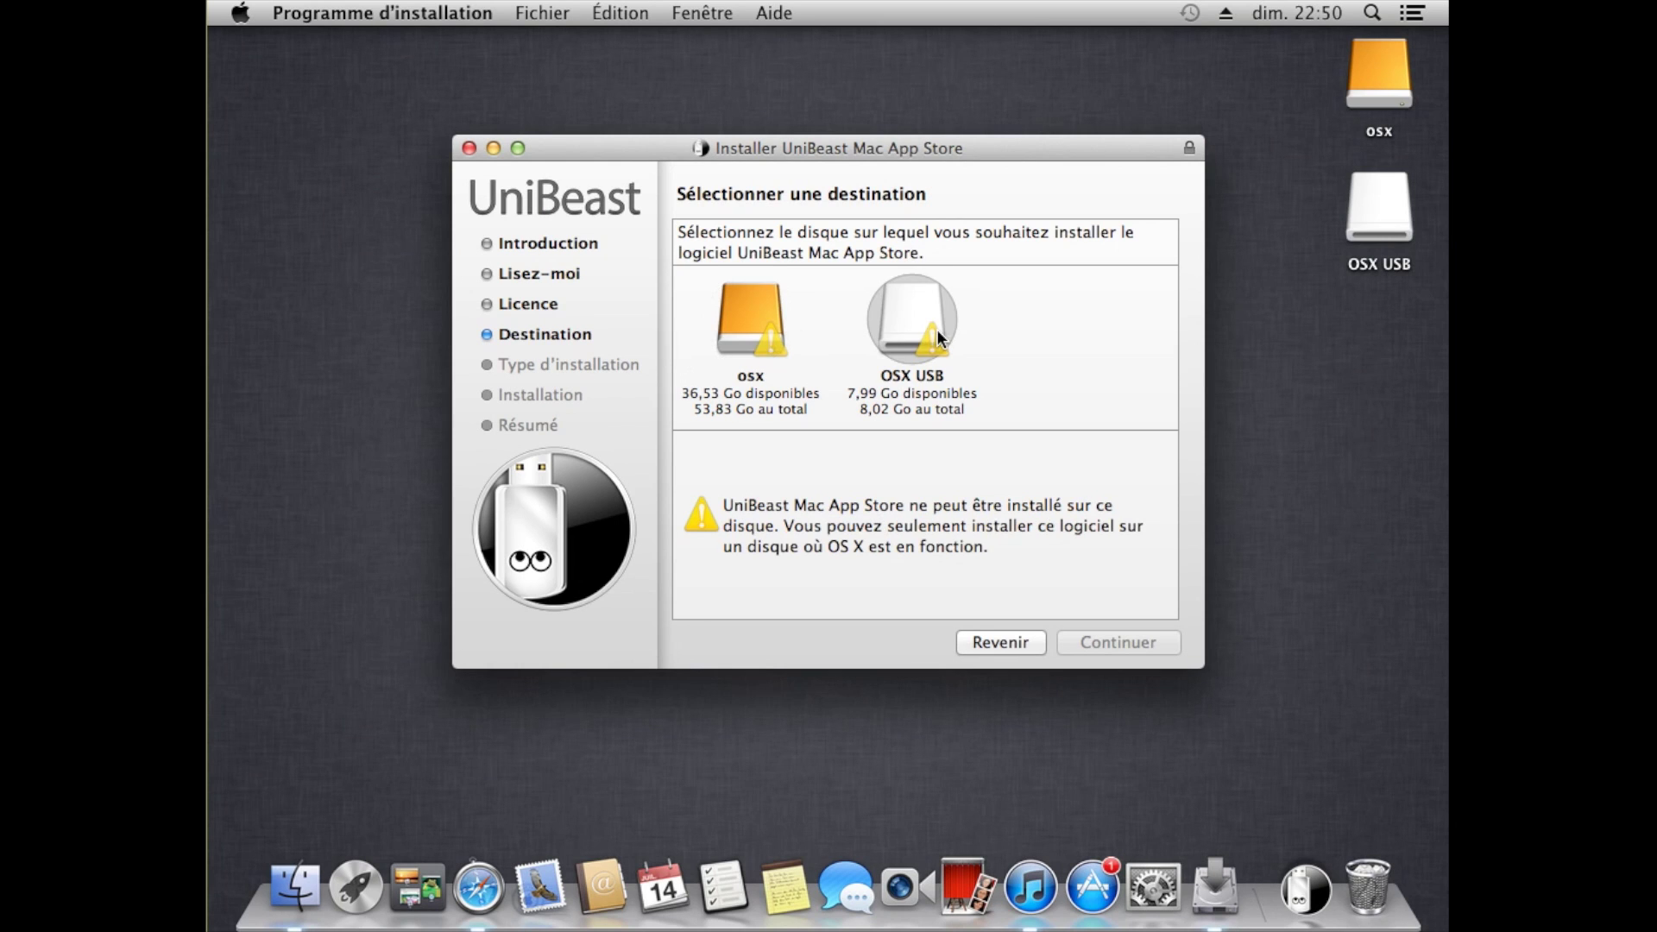
Check the OSX USB volume's contents, then quit the UniBeast installer and relaunch UniBeast - 2.0.1.
{"action": "double_click", "coordinate": [1372, 226]}
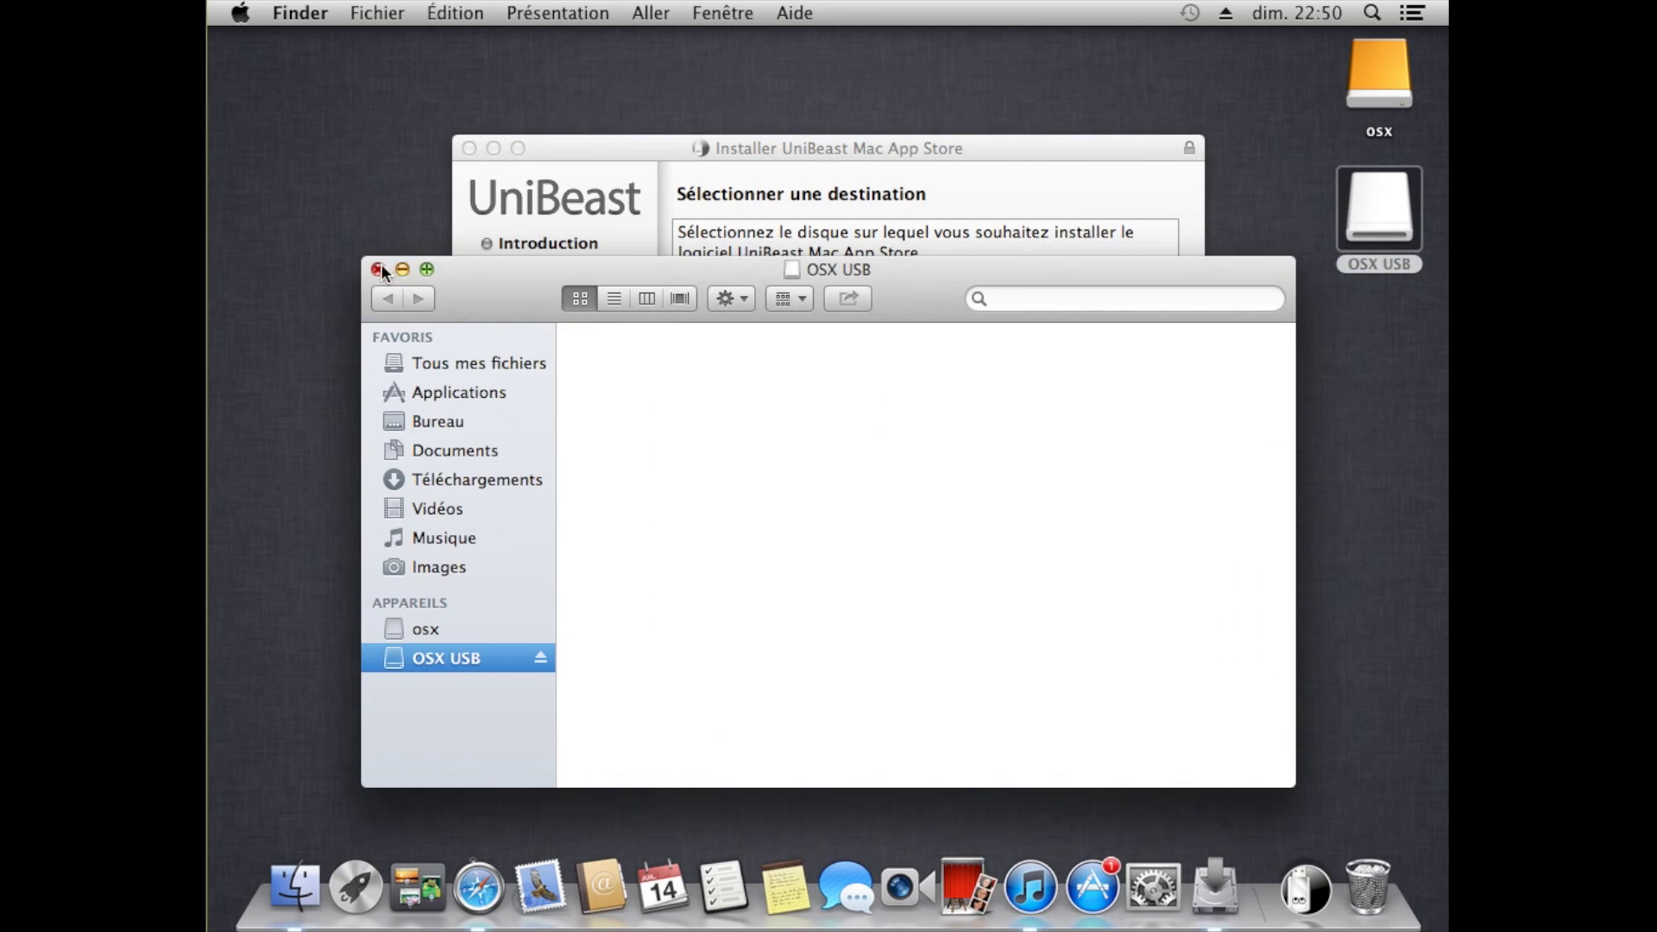
{"action": "left_click", "coordinate": [379, 270]}
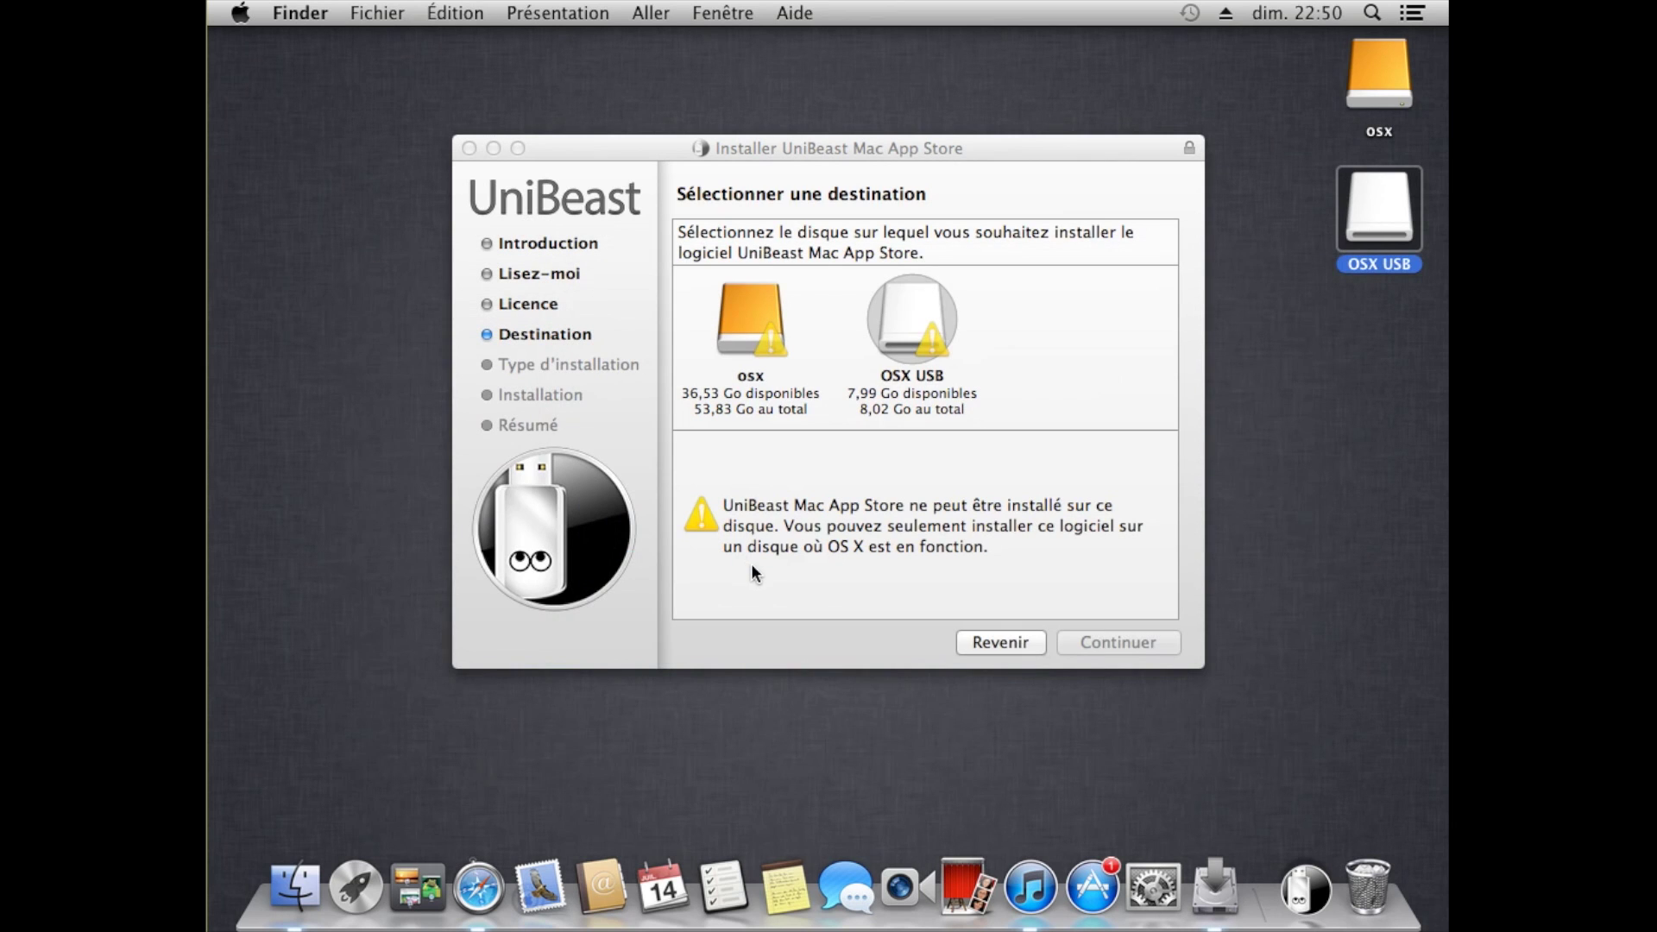
{"action": "left_click", "coordinate": [481, 153]}
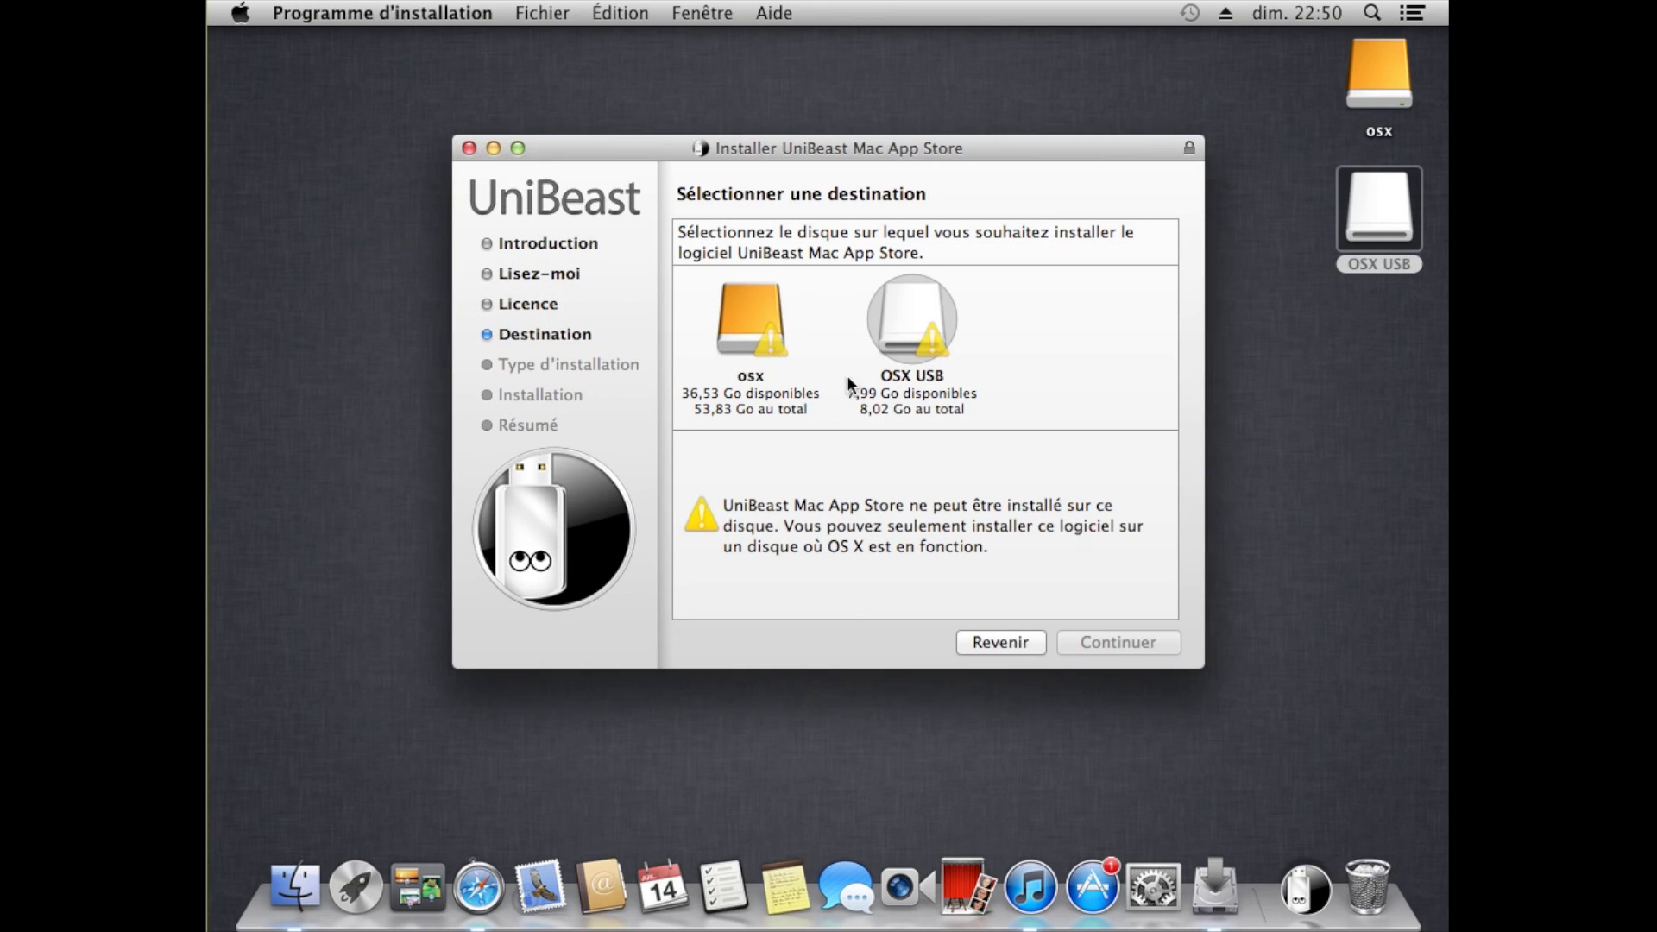
{"action": "left_click", "coordinate": [468, 148]}
{"action": "left_click", "coordinate": [1290, 894]}
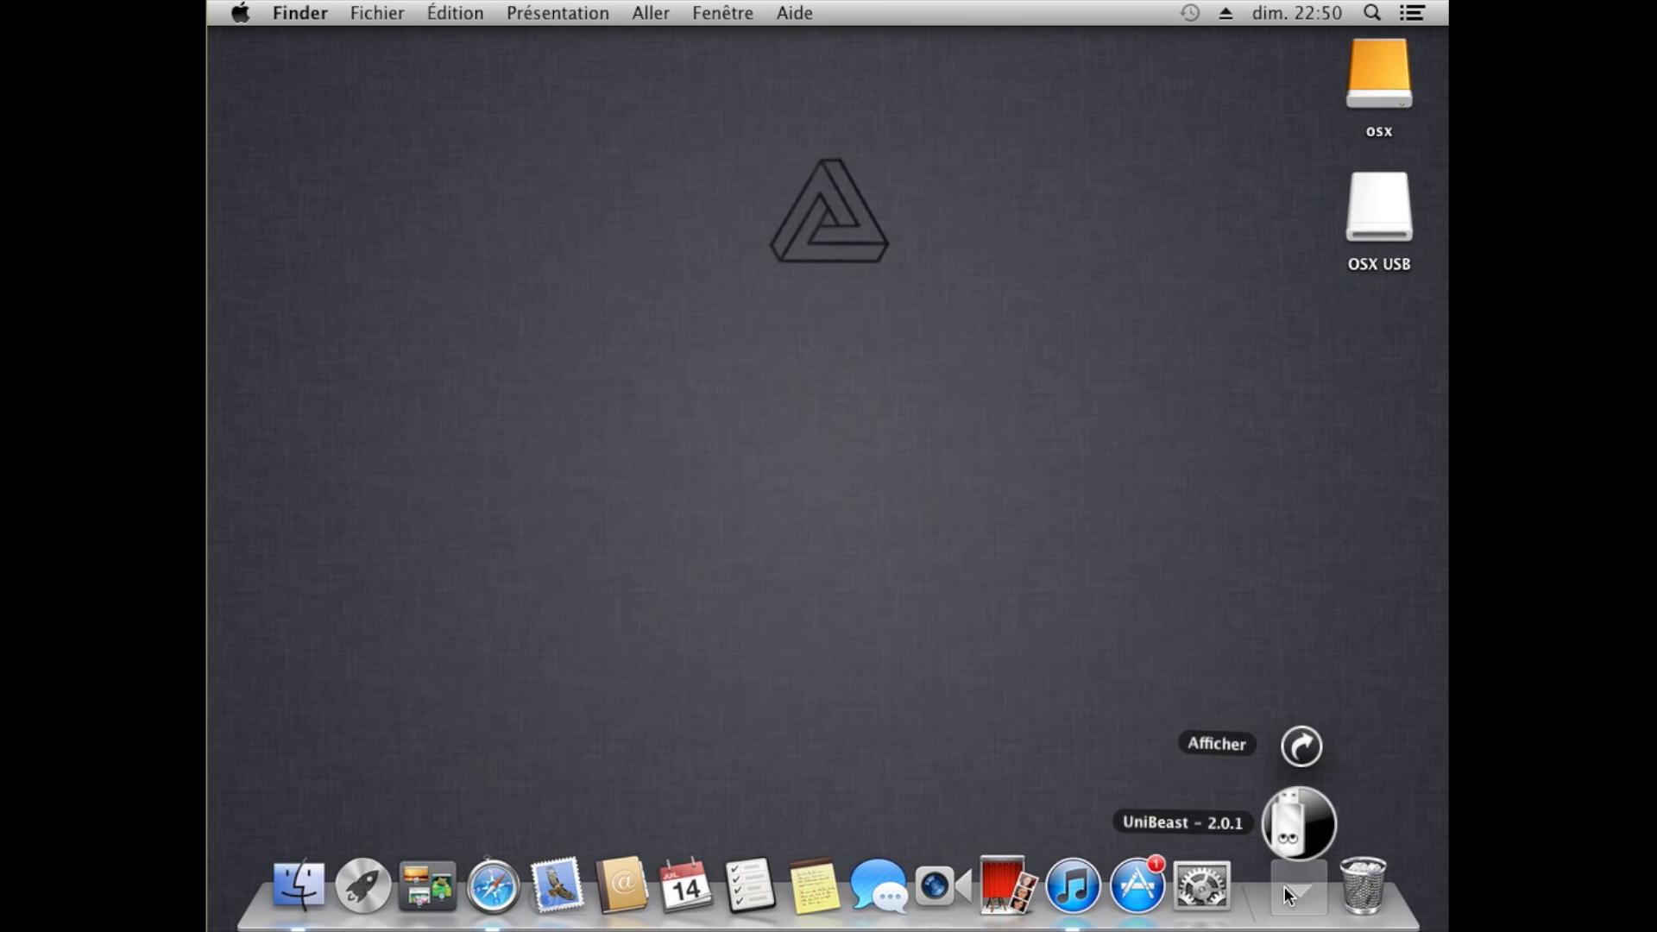
{"action": "left_click", "coordinate": [1316, 846]}
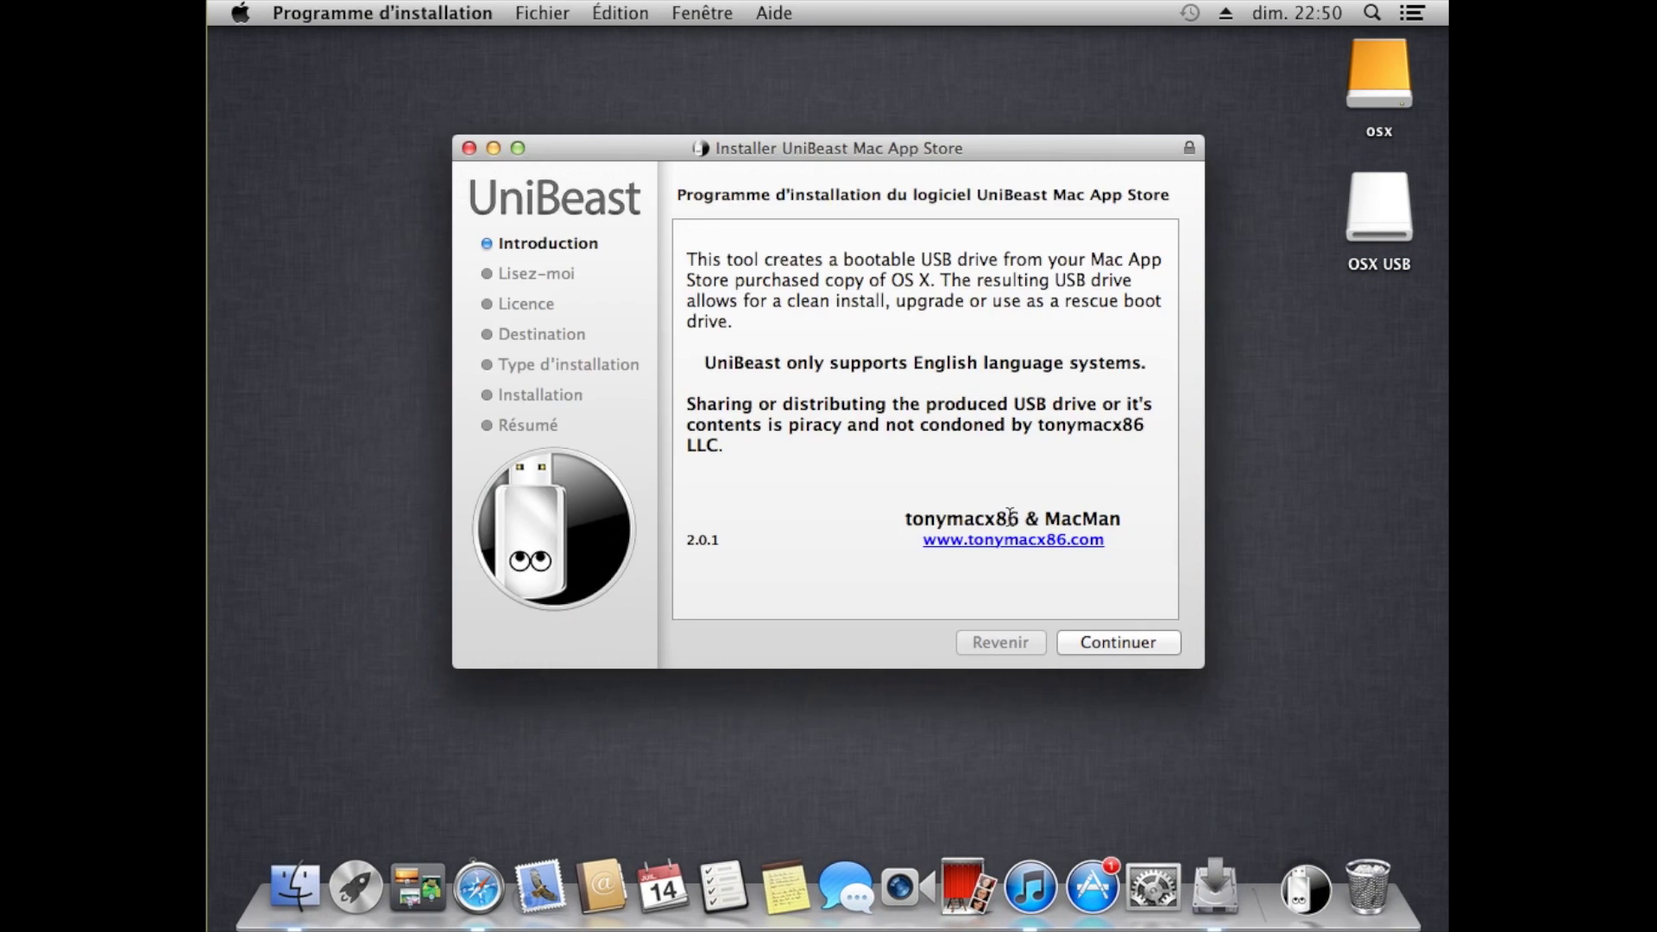
Go through the installer's introduction, accept the licence agreement and confirm OSX USB as the installation destination.
{"action": "left_click", "coordinate": [1112, 648]}
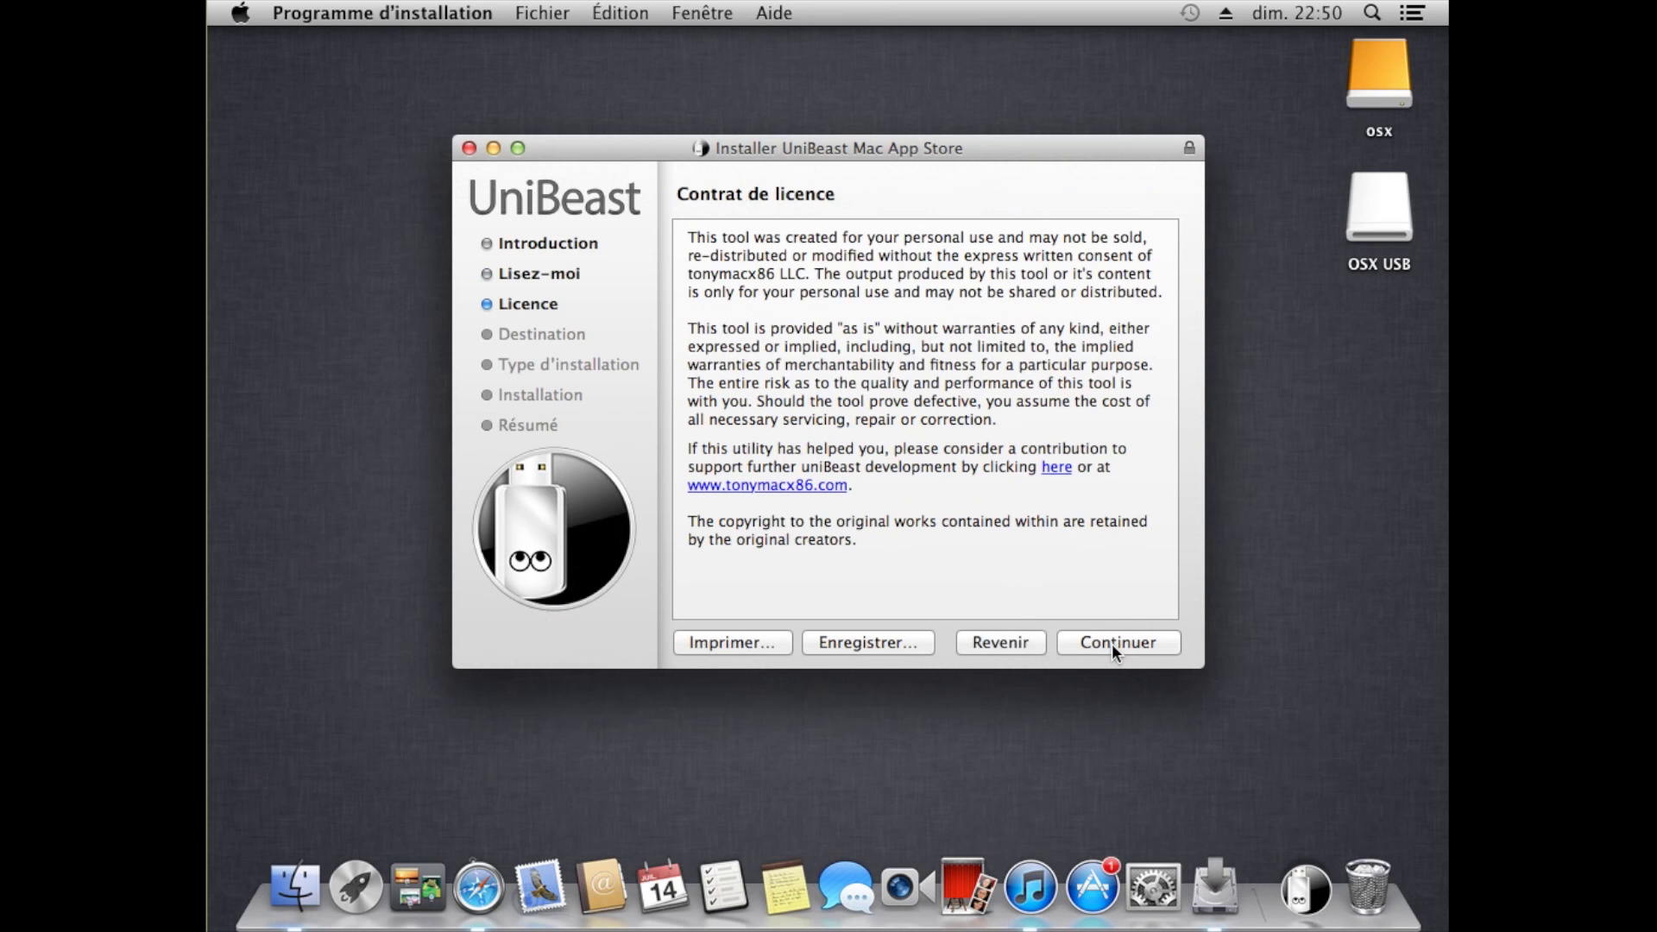
{"action": "left_click", "coordinate": [1060, 341]}
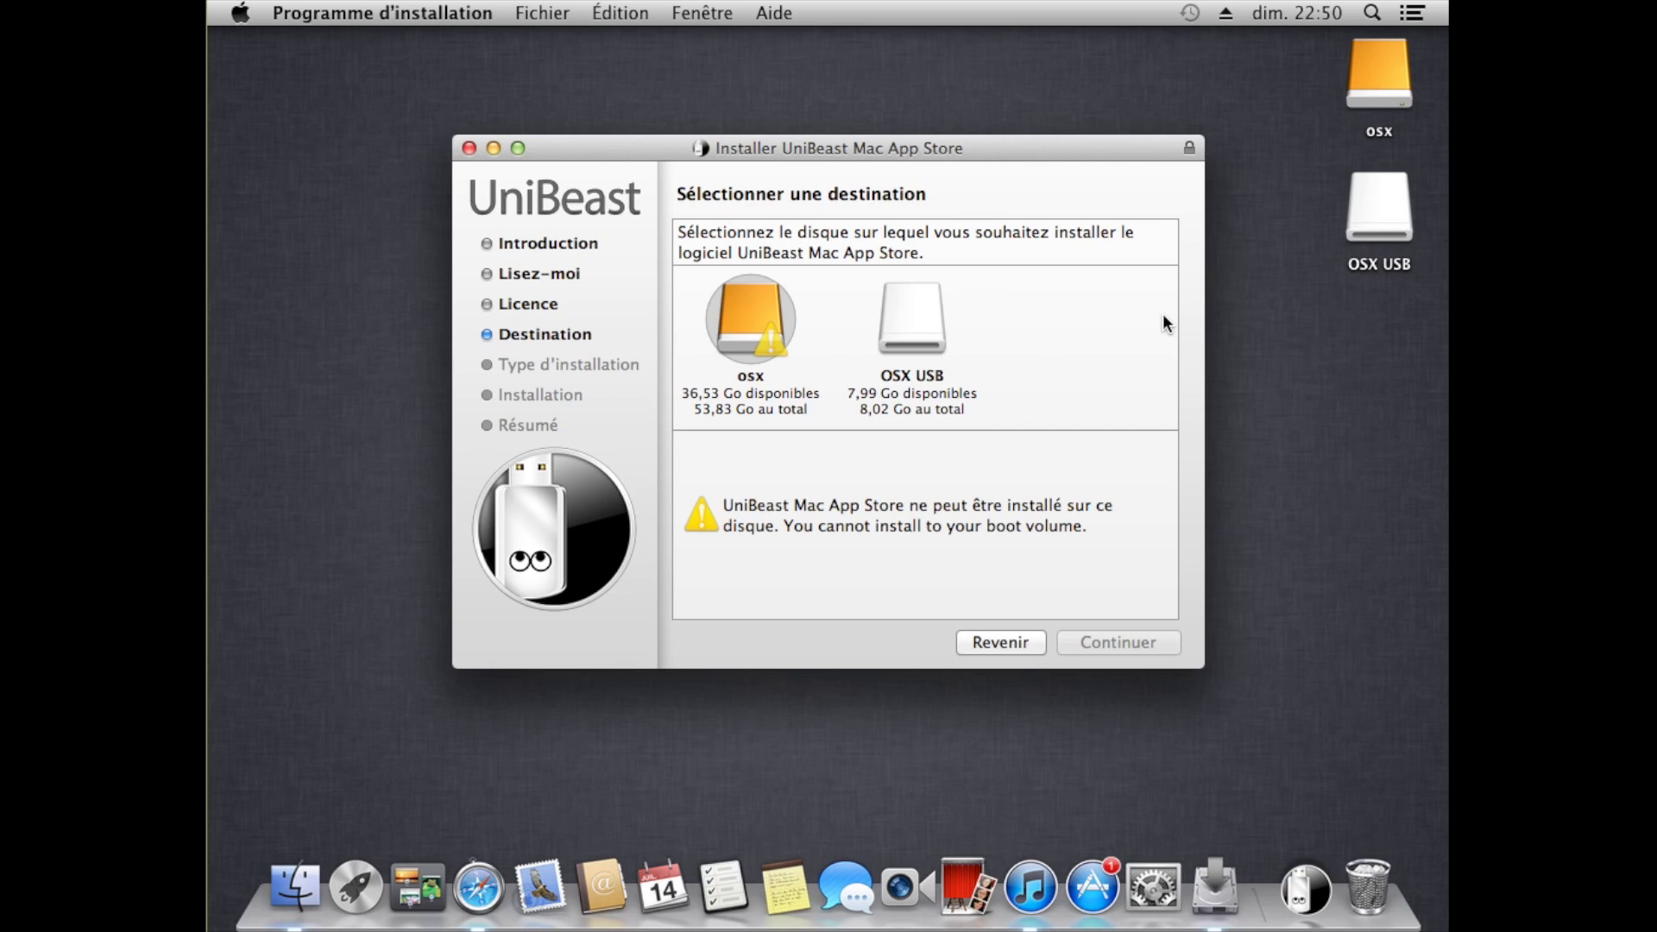
{"action": "left_click", "coordinate": [939, 335]}
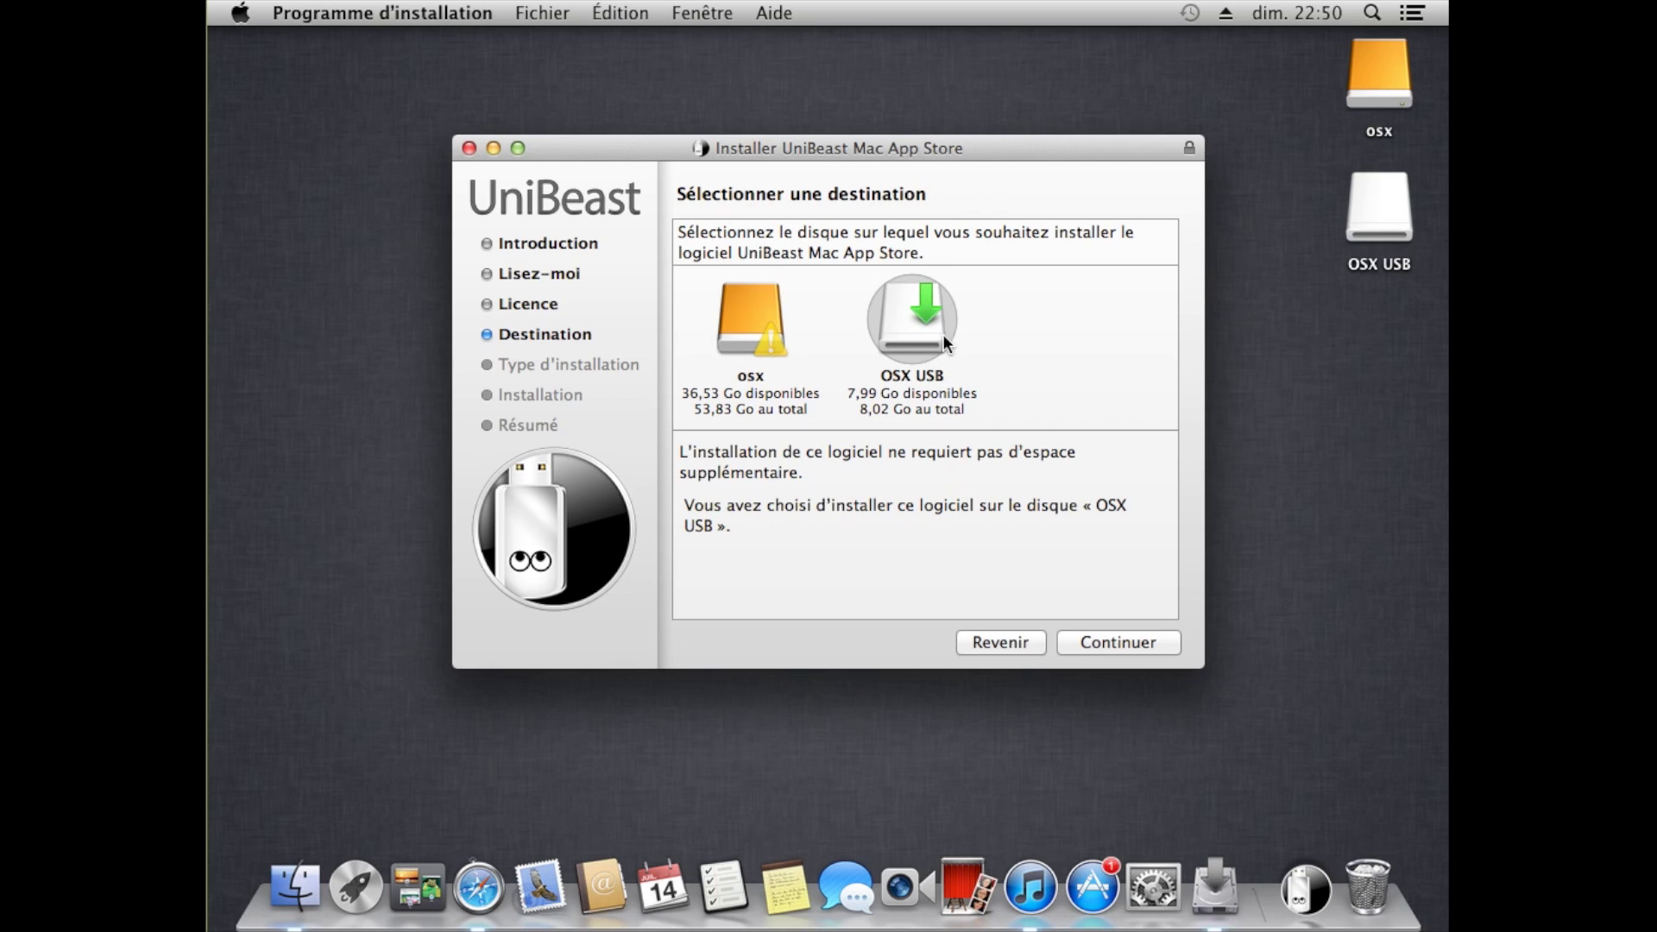
{"action": "left_click", "coordinate": [1115, 645]}
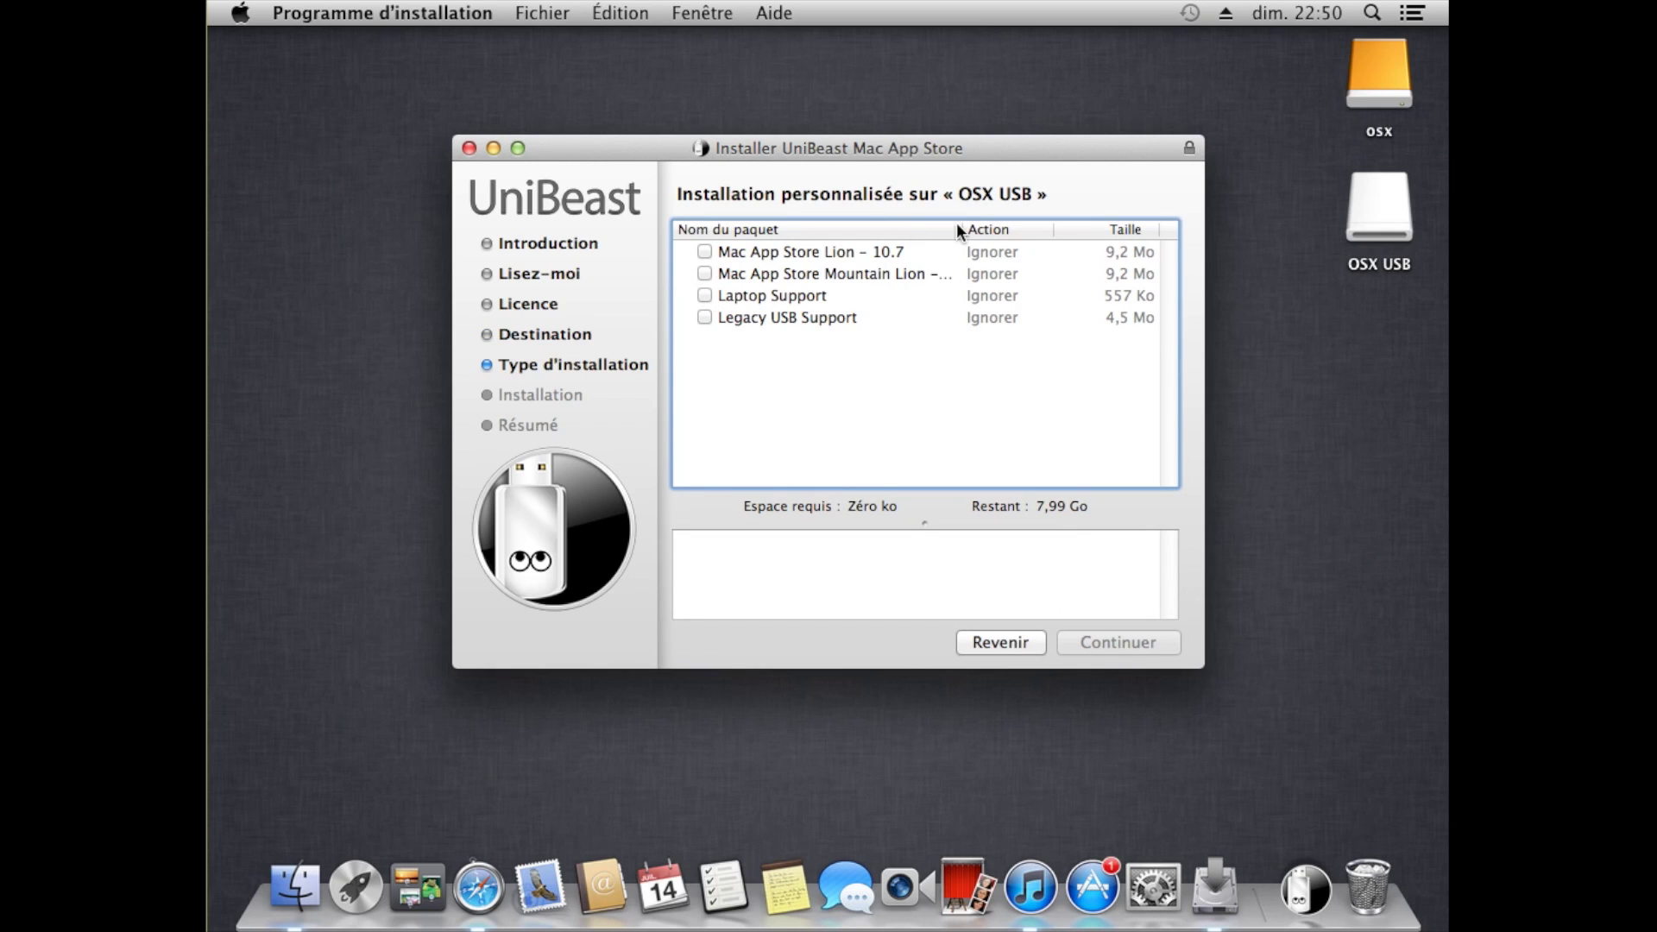
Widen the package name column and choose only Mac App Store Mountain Lion - 10.8 for installation.
{"action": "left_click_drag", "start_coordinate": [966, 229], "coordinate": [1019, 231]}
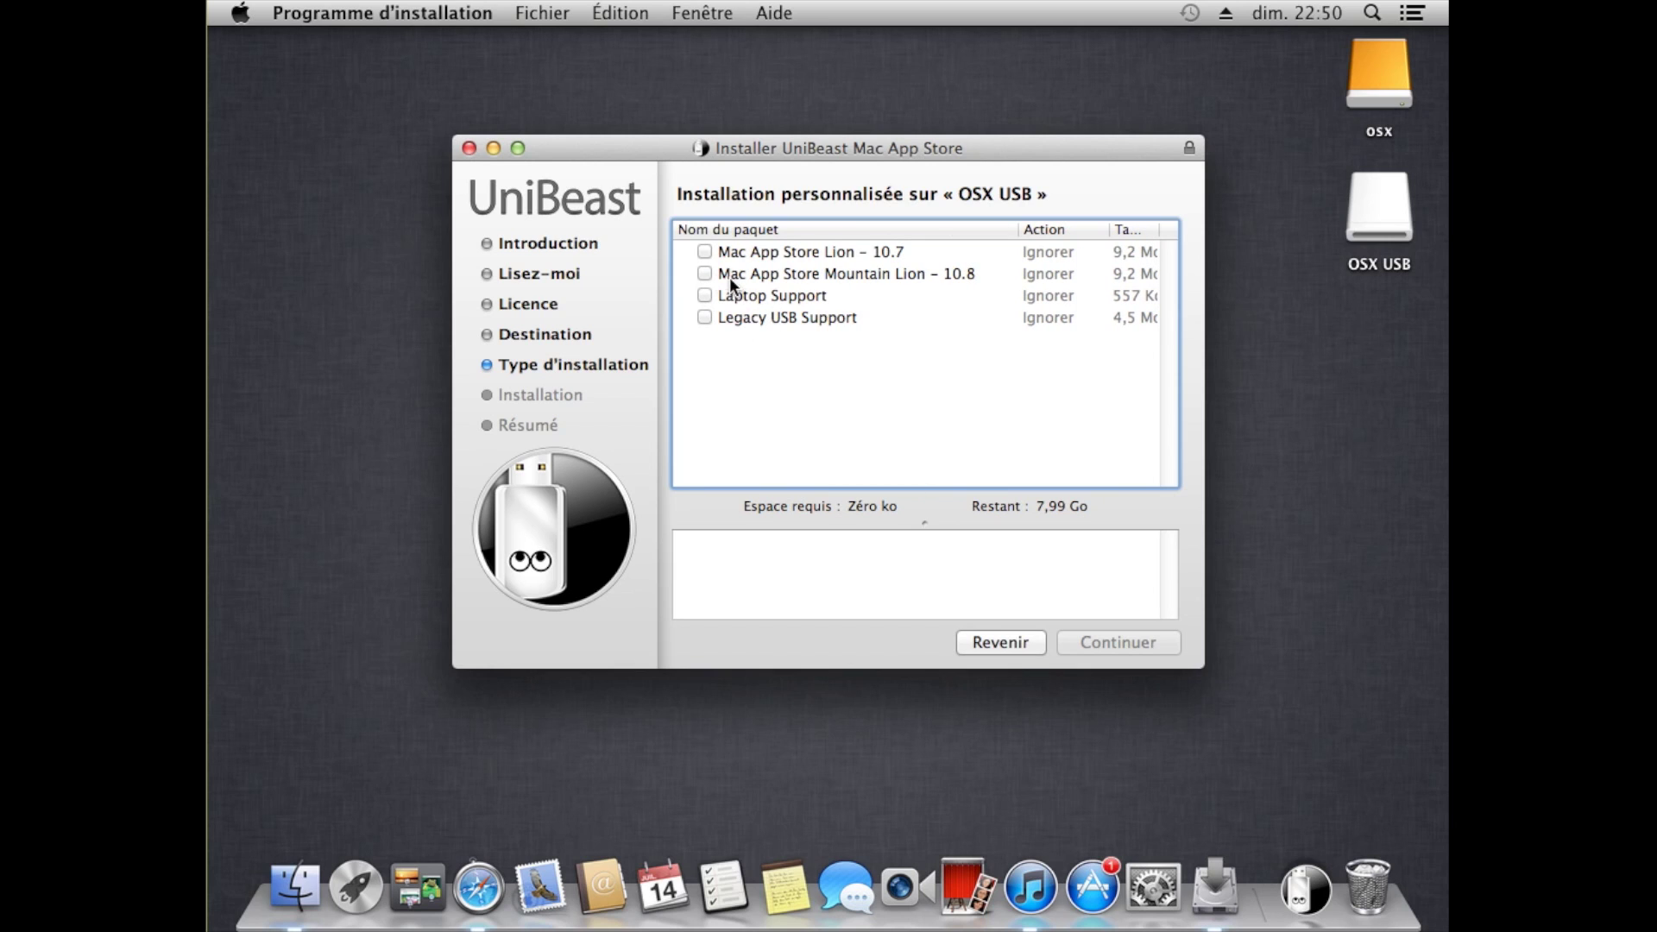
{"action": "left_click", "coordinate": [704, 273]}
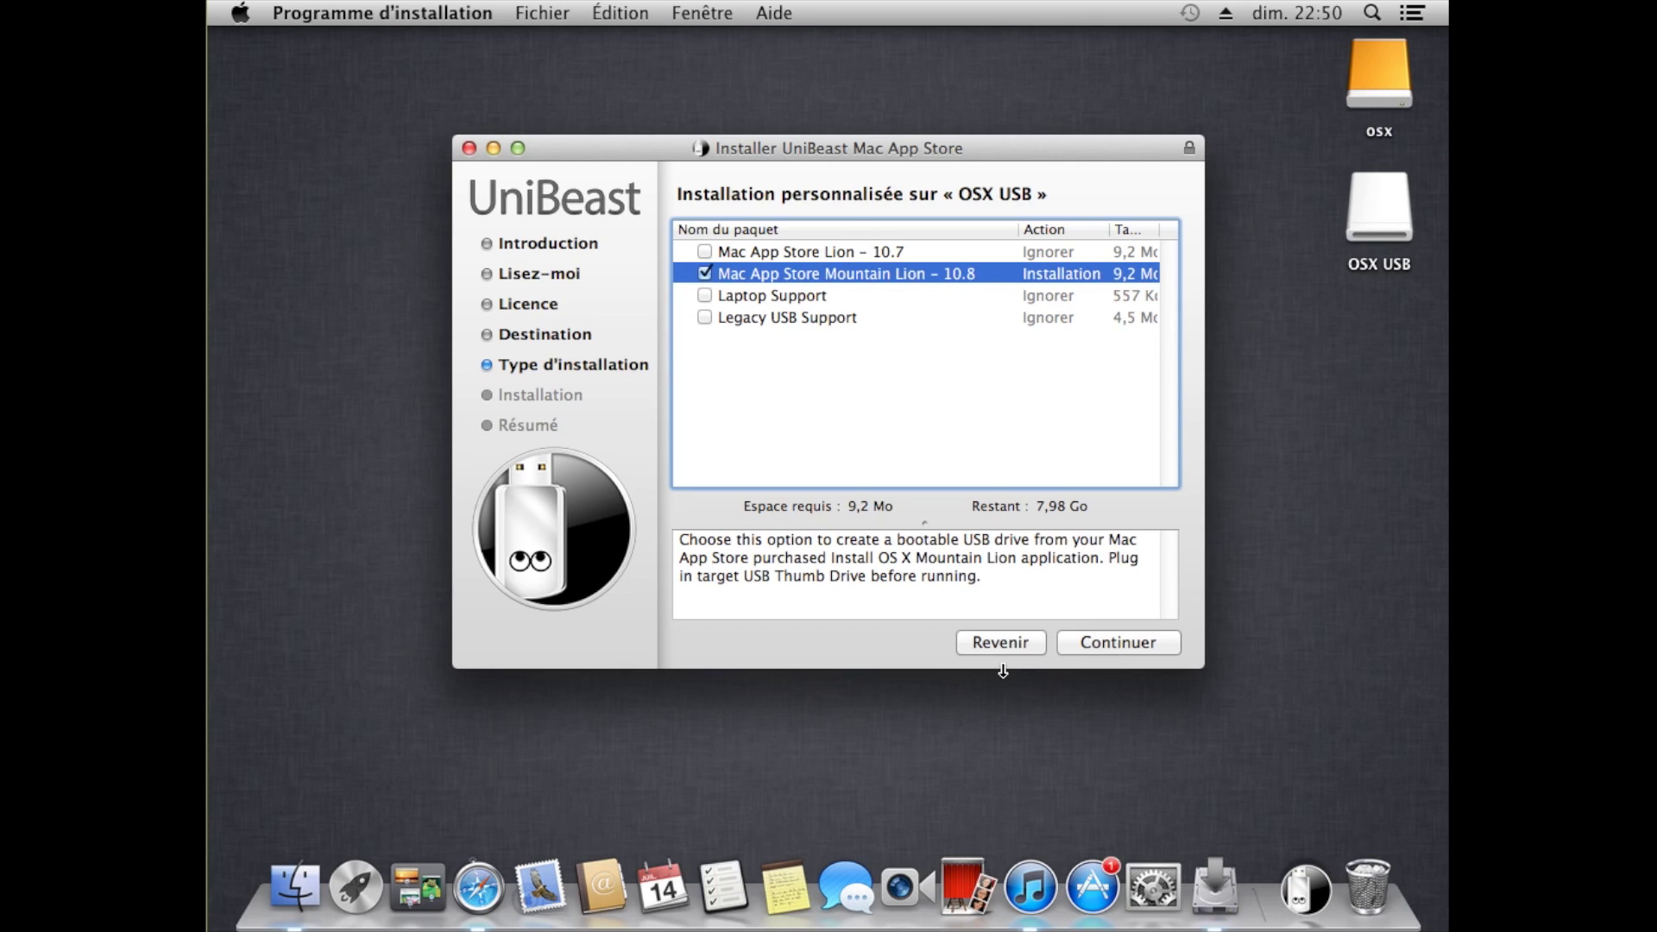
{"action": "left_click", "coordinate": [1121, 643]}
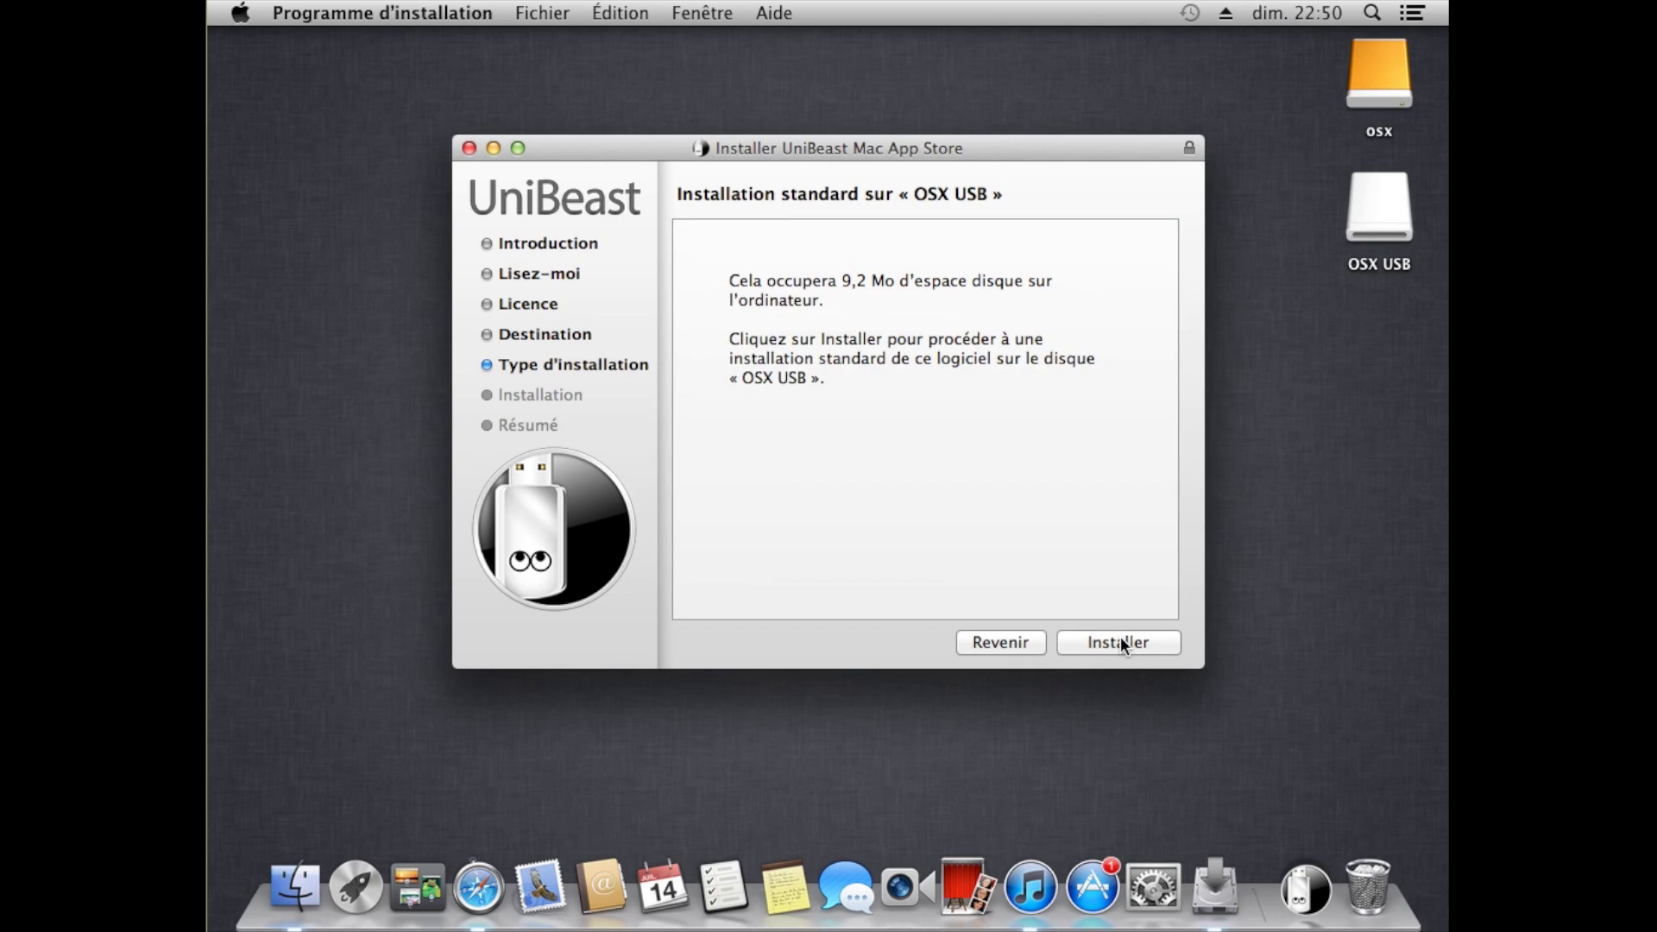
Start the UniBeast installation on OSX USB and authorise it with the account password.
{"action": "left_click", "coordinate": [1122, 644]}
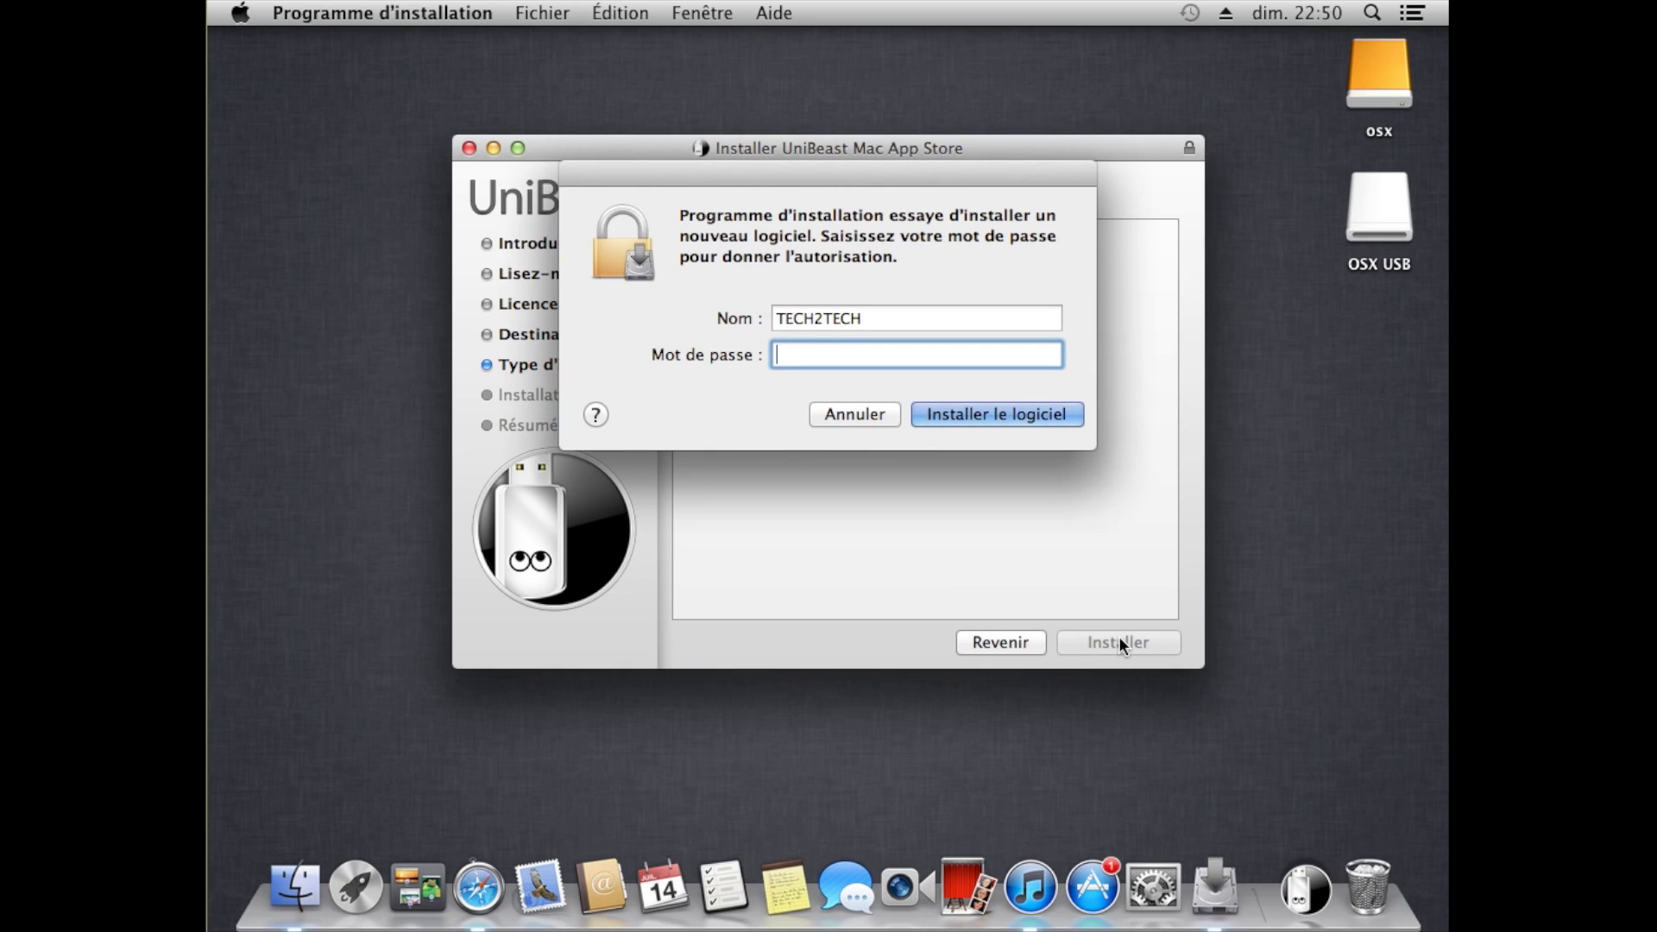
{"action": "type", "text": "••••••"}
{"action": "key", "text": "Return"}
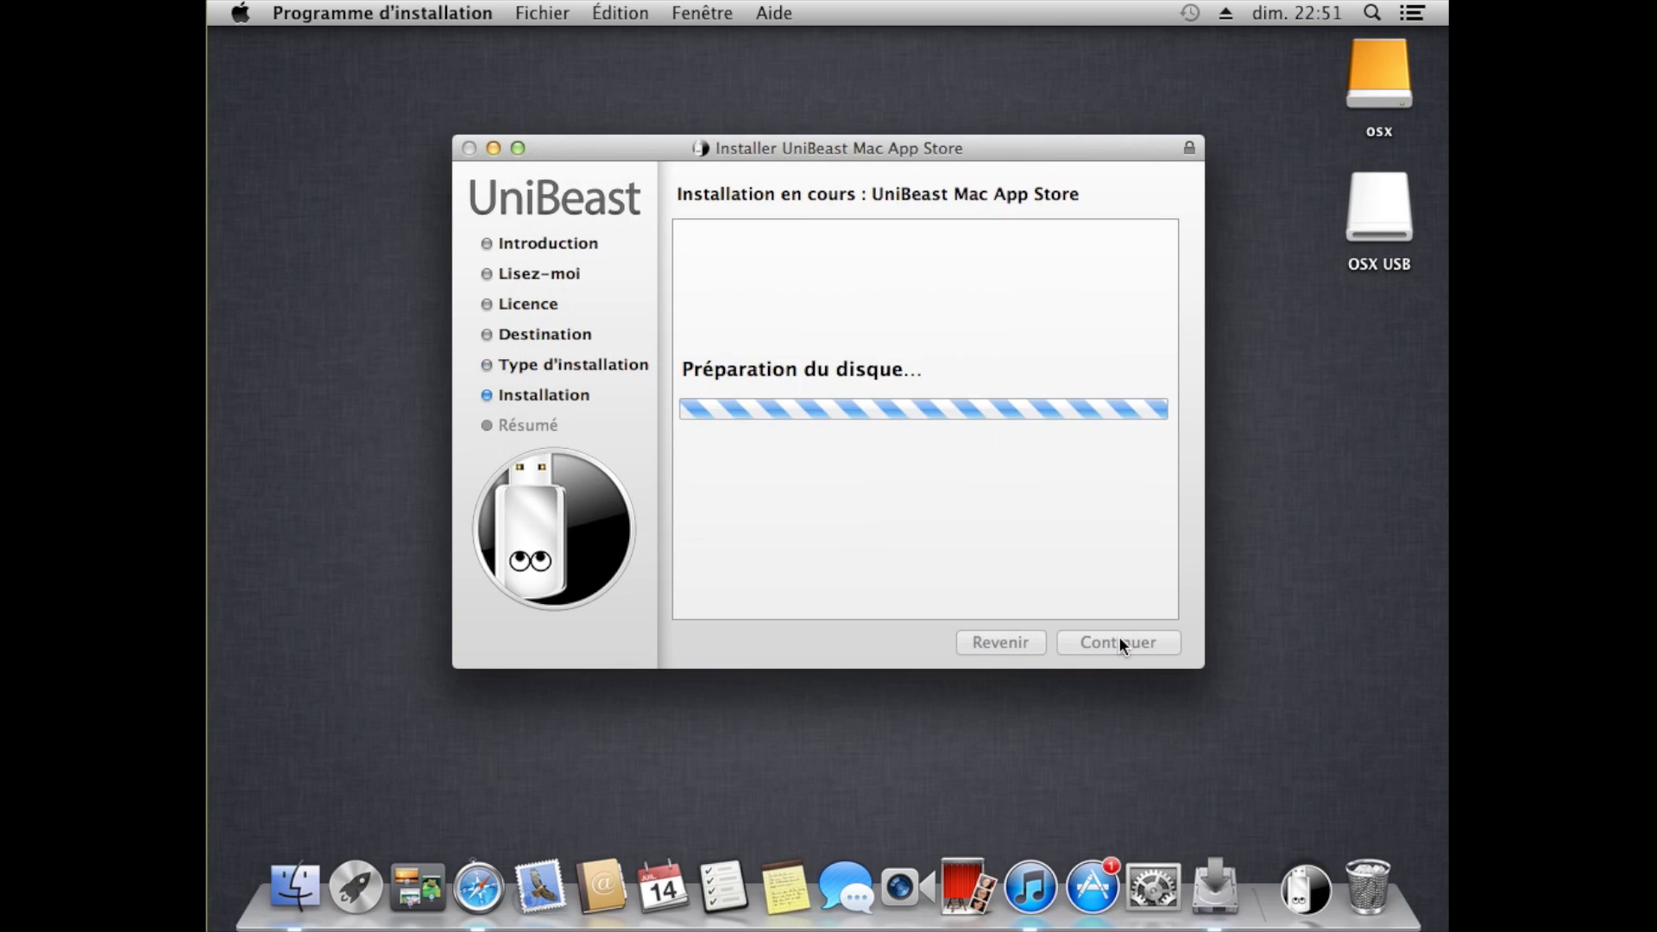